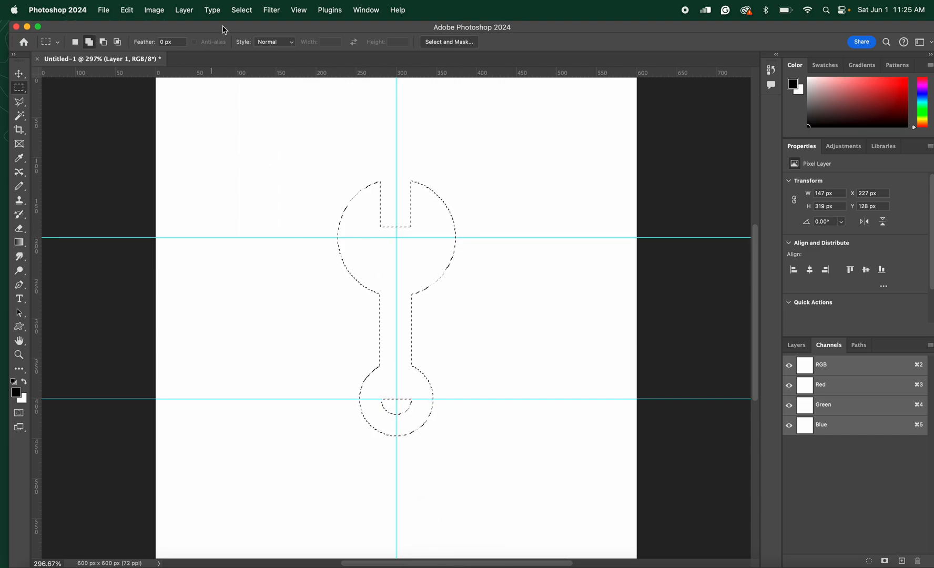
Save the wrench-shaped selection as a new channel named wrench
{"action": "left_click", "coordinate": [242, 11]}
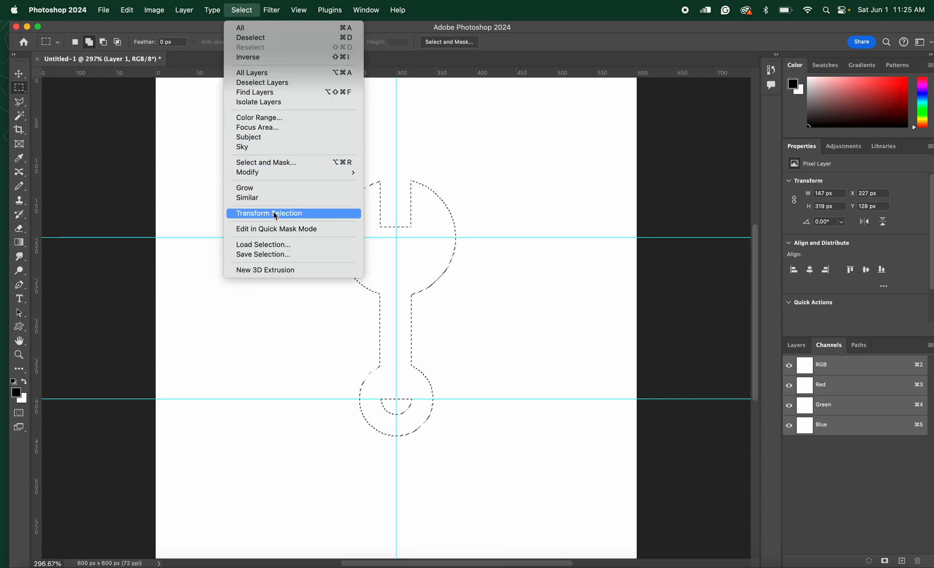
{"action": "left_click", "coordinate": [282, 256]}
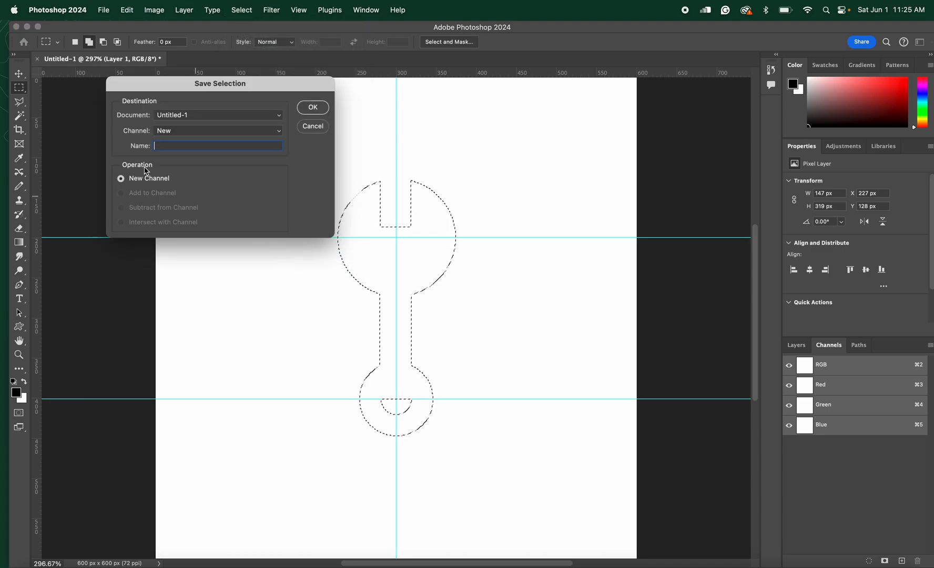
{"action": "type", "text": "wrench"}
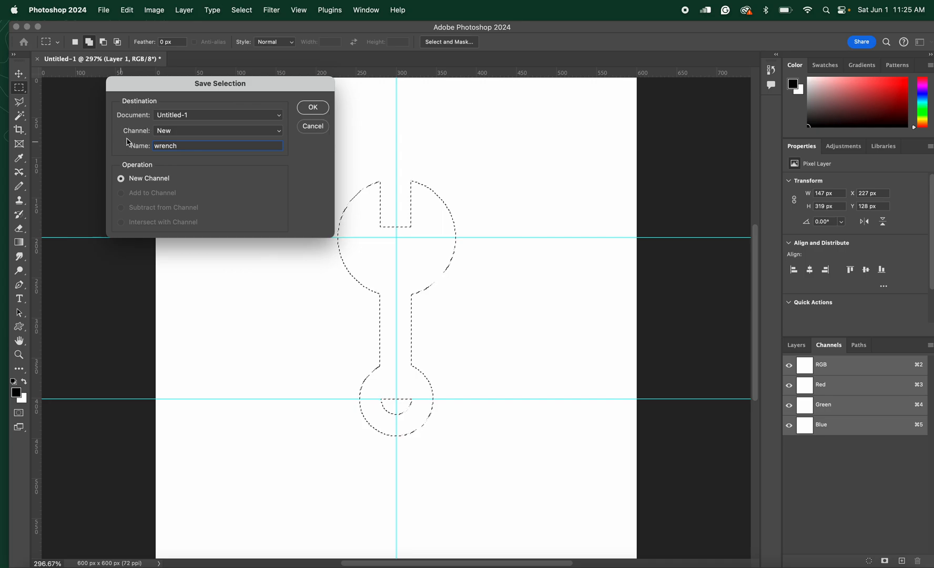
{"action": "left_click", "coordinate": [312, 108]}
Float and enlarge the channel list, and save the active selection as a second alpha channel renamed wrench1
{"action": "left_click_drag", "start_coordinate": [824, 351], "coordinate": [592, 91]}
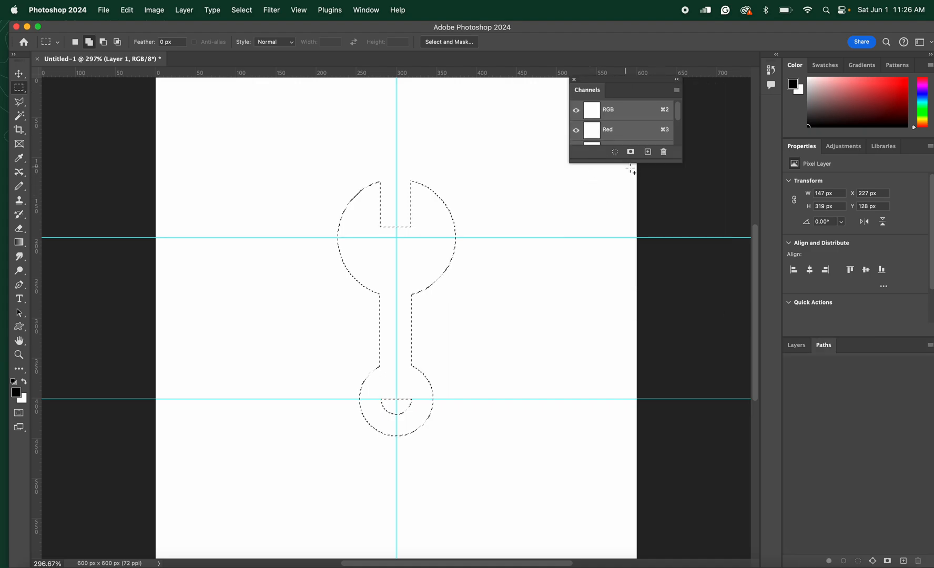
{"action": "left_click_drag", "start_coordinate": [631, 163], "coordinate": [657, 310]}
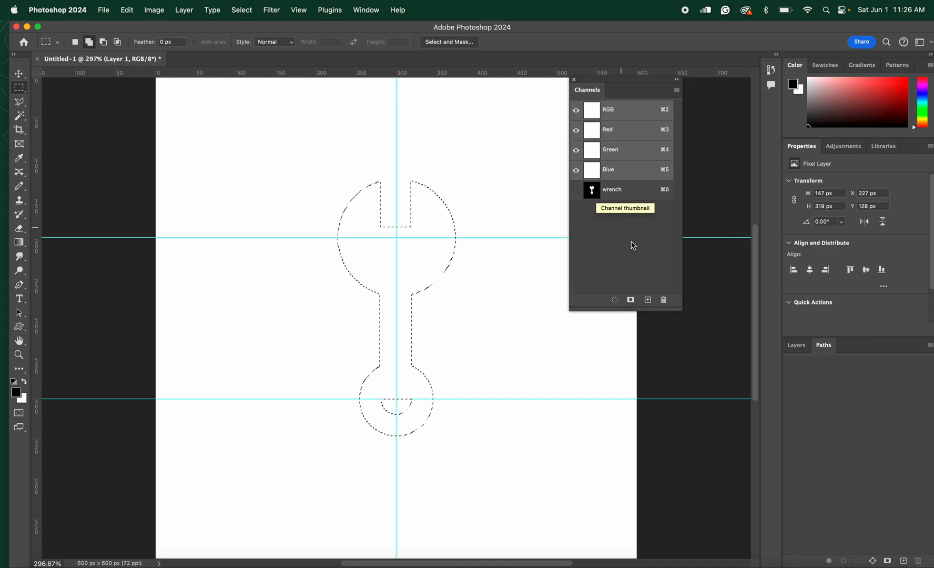
{"action": "left_click", "coordinate": [631, 300]}
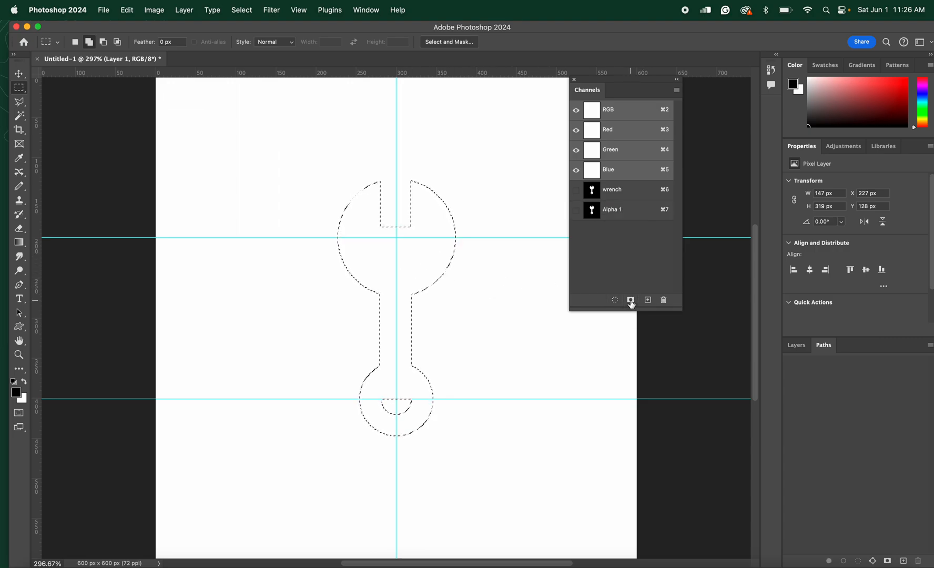
{"action": "double_click", "coordinate": [618, 213]}
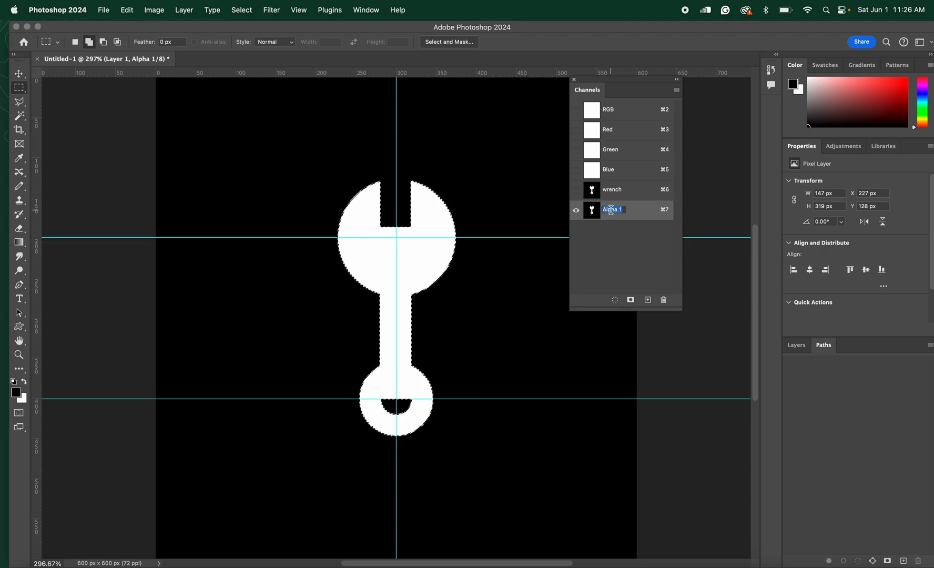
{"action": "type", "text": "wrench1"}
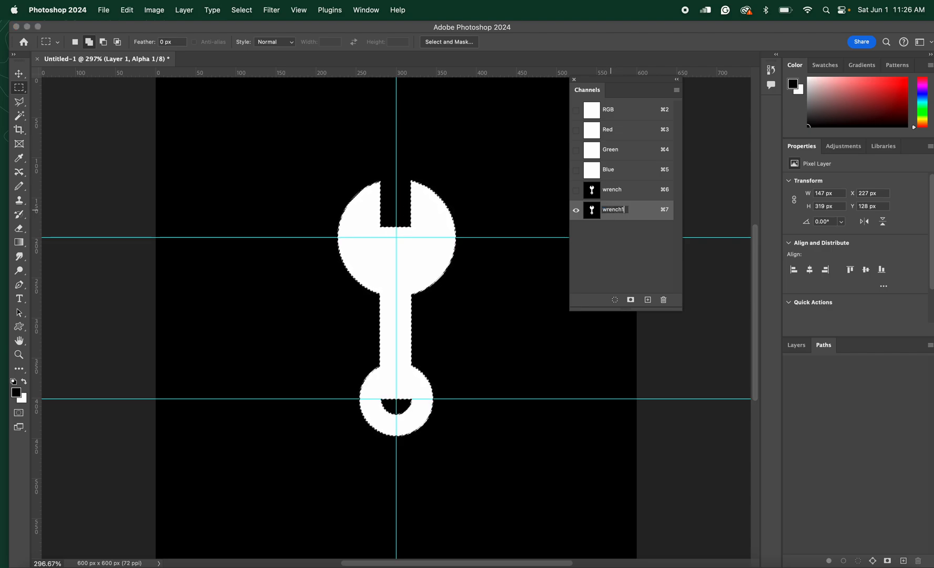
{"action": "key", "text": "Return"}
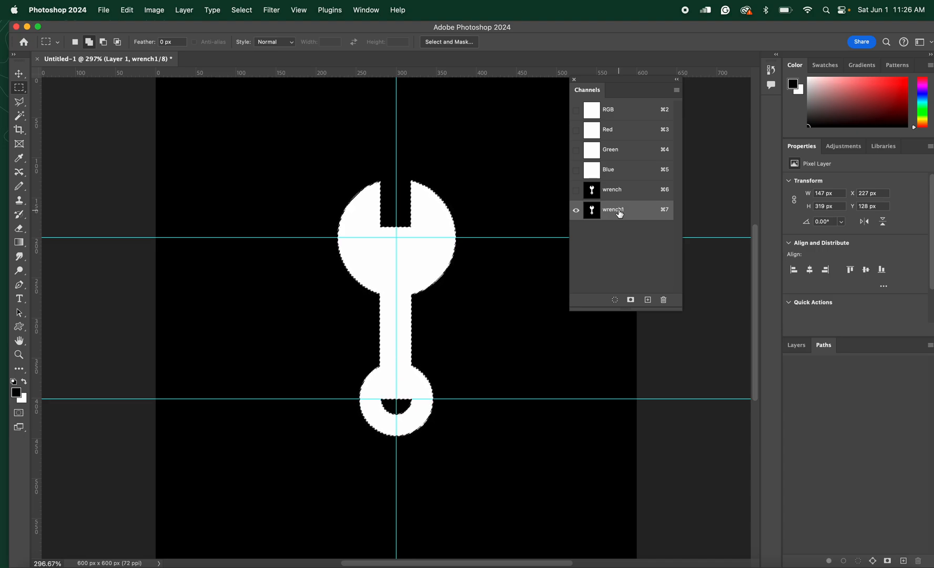
{"action": "left_click", "coordinate": [607, 116]}
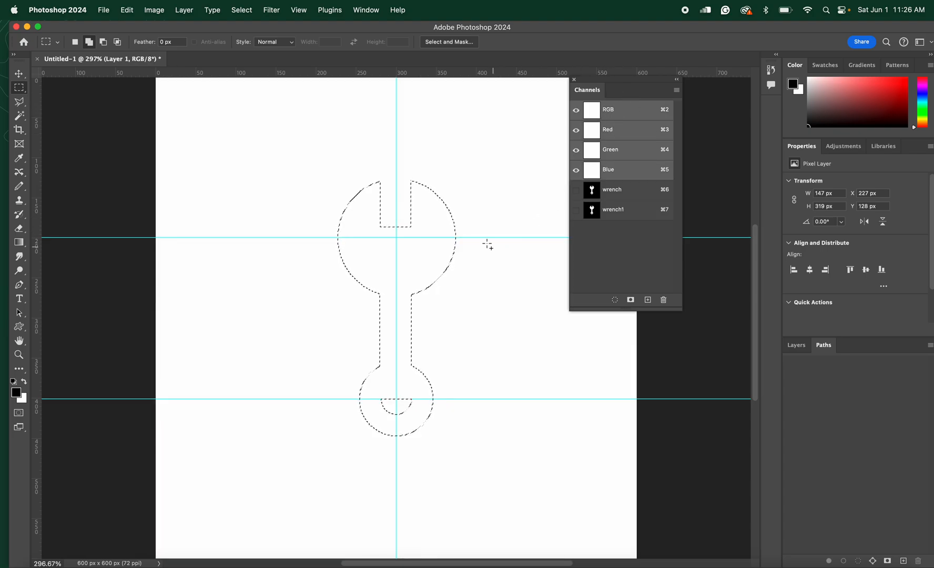
Deselect the wrench outline and reload it as a new selection from the wrench channel with Load Selection
{"action": "left_click", "coordinate": [486, 315]}
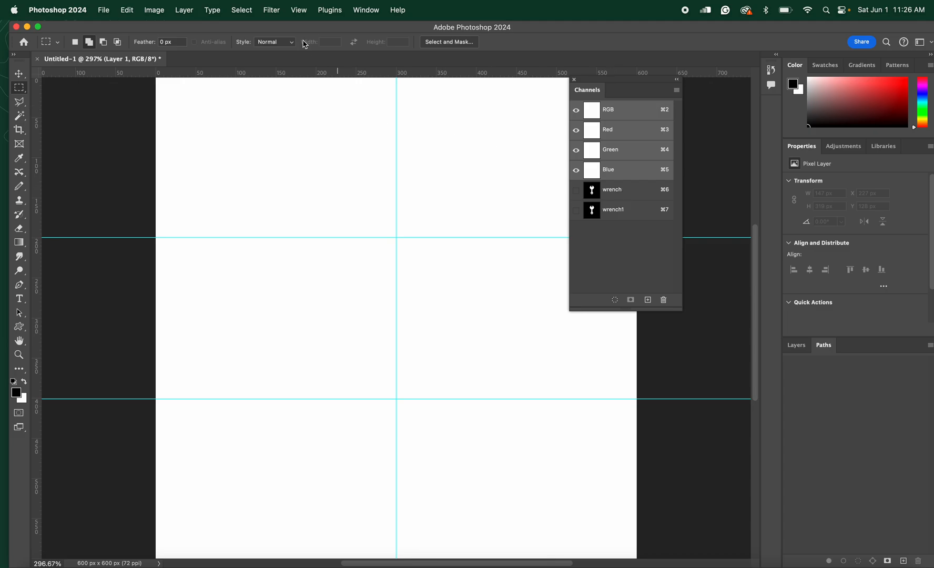
{"action": "left_click", "coordinate": [245, 15]}
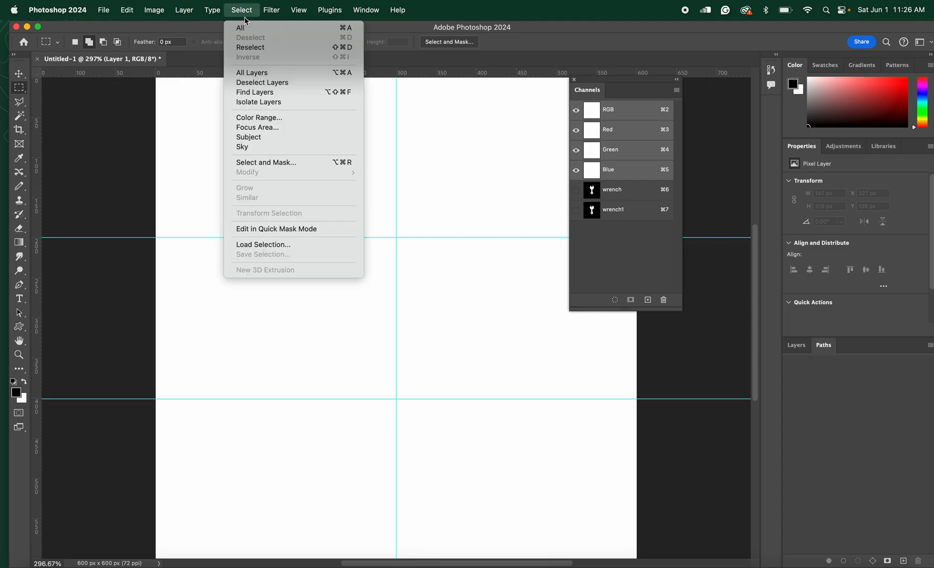
{"action": "left_click", "coordinate": [286, 245]}
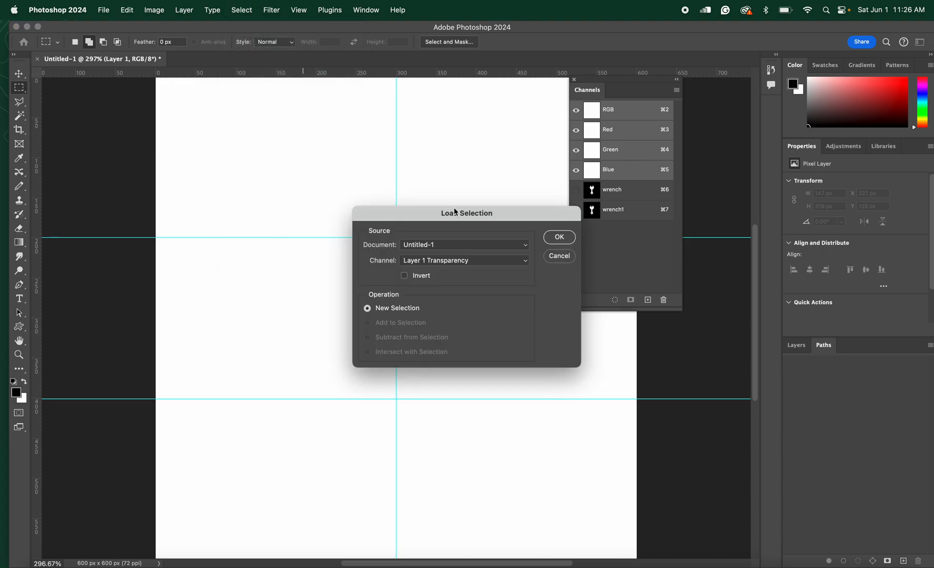
{"action": "left_click_drag", "start_coordinate": [435, 217], "coordinate": [553, 333]}
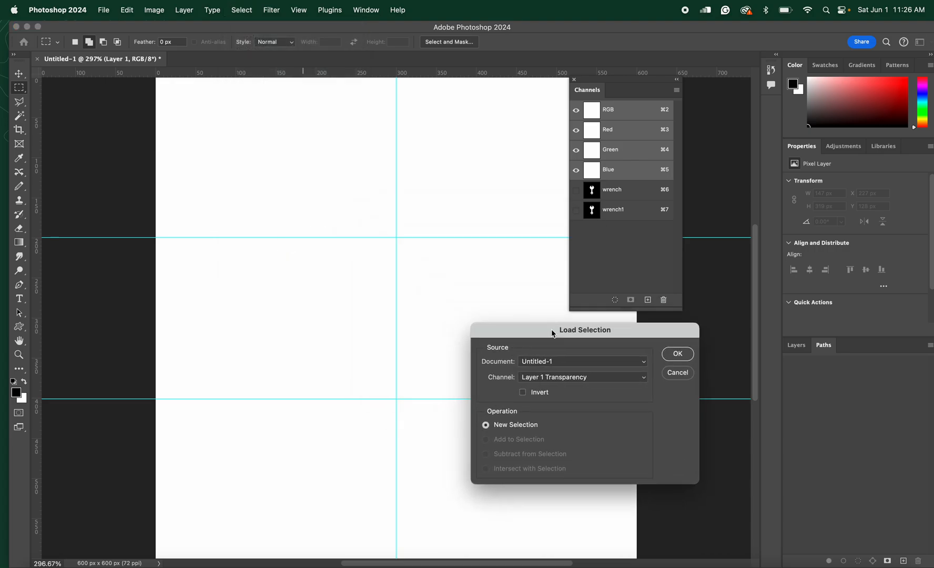
{"action": "left_click", "coordinate": [644, 381]}
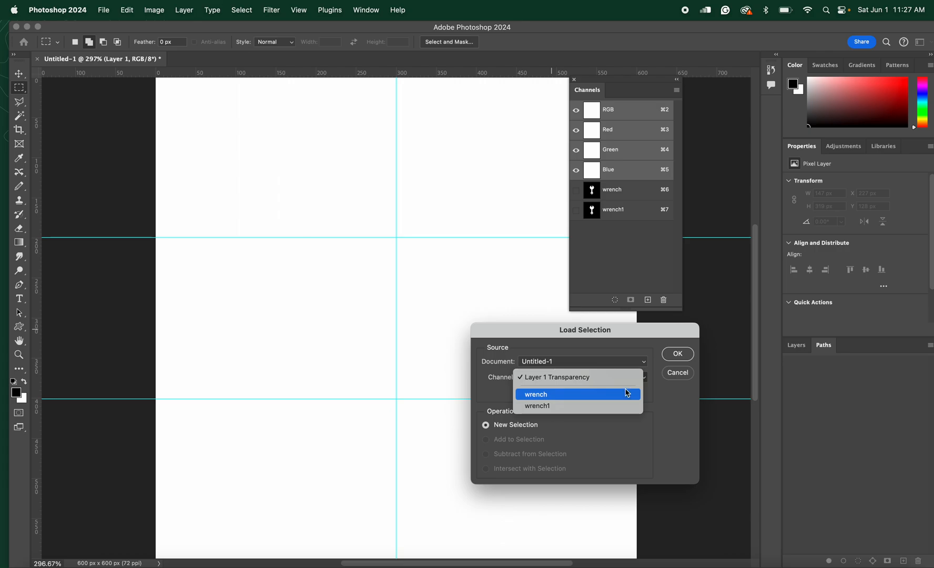
{"action": "left_click", "coordinate": [628, 393]}
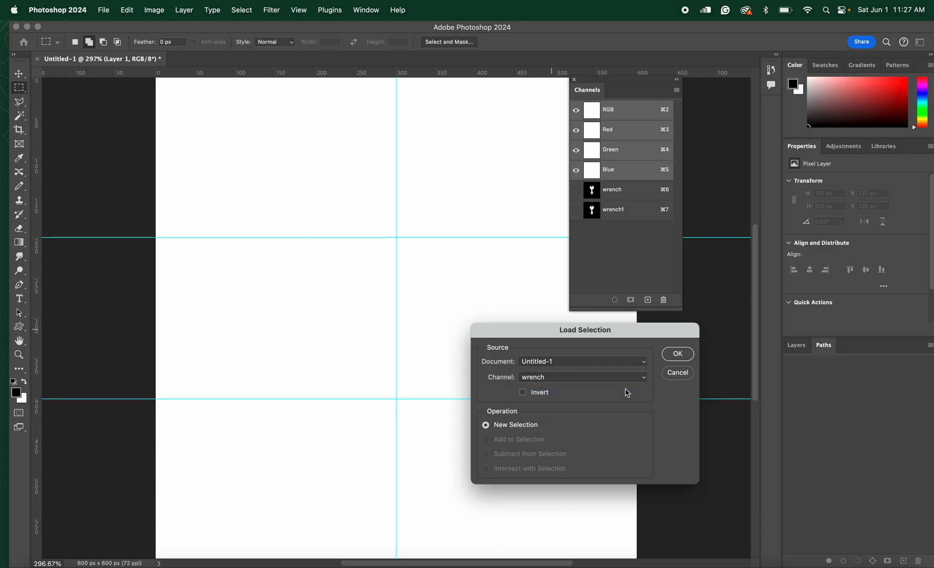
{"action": "left_click", "coordinate": [671, 355]}
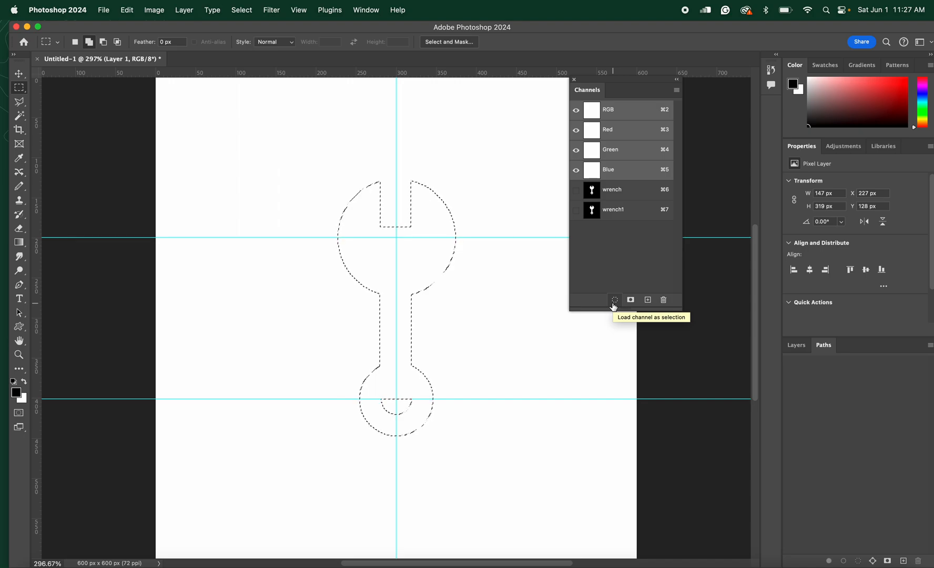
Clear the selection, load the wrench1 channel as a selection and return to the RGB composite
{"action": "key", "text": "super+d"}
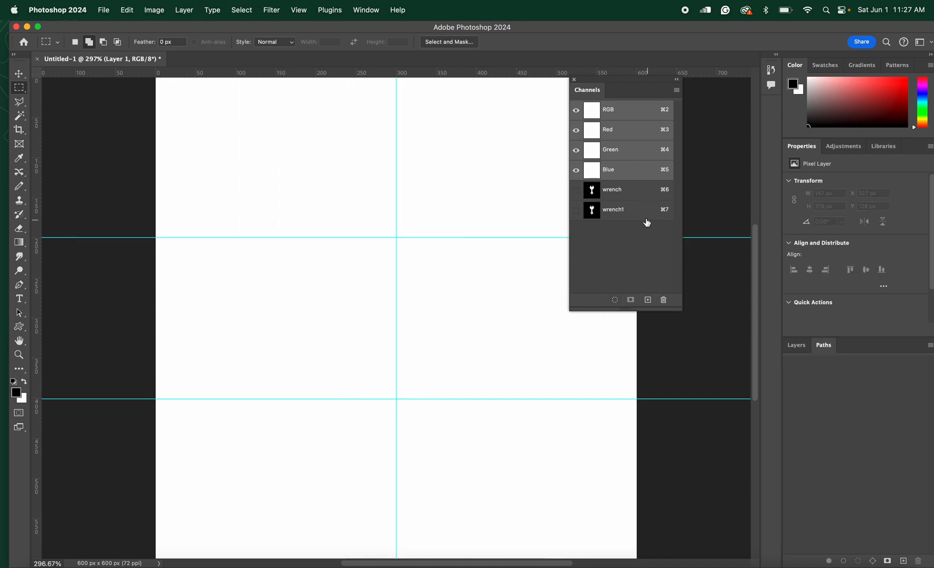
{"action": "left_click", "coordinate": [613, 301]}
{"action": "left_click", "coordinate": [620, 210]}
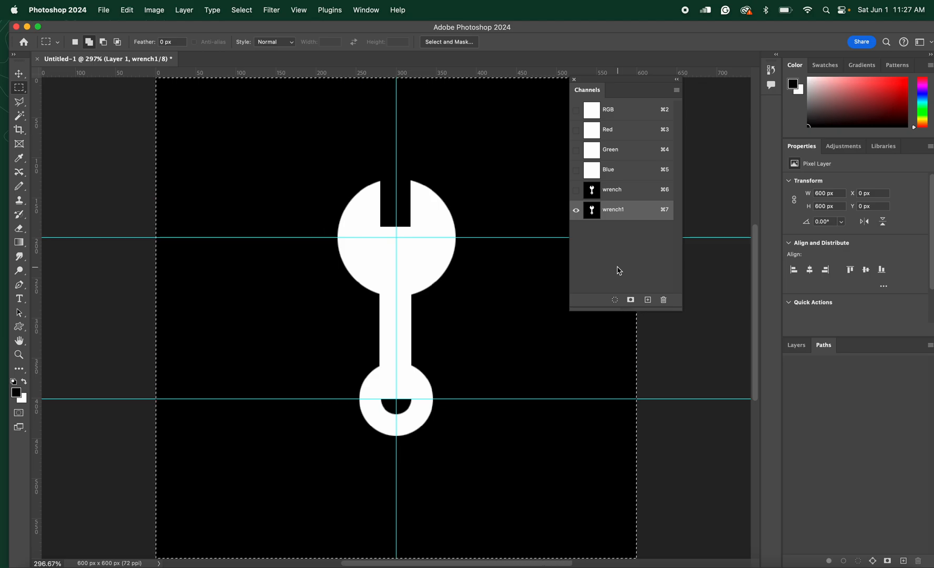
{"action": "left_click", "coordinate": [614, 300]}
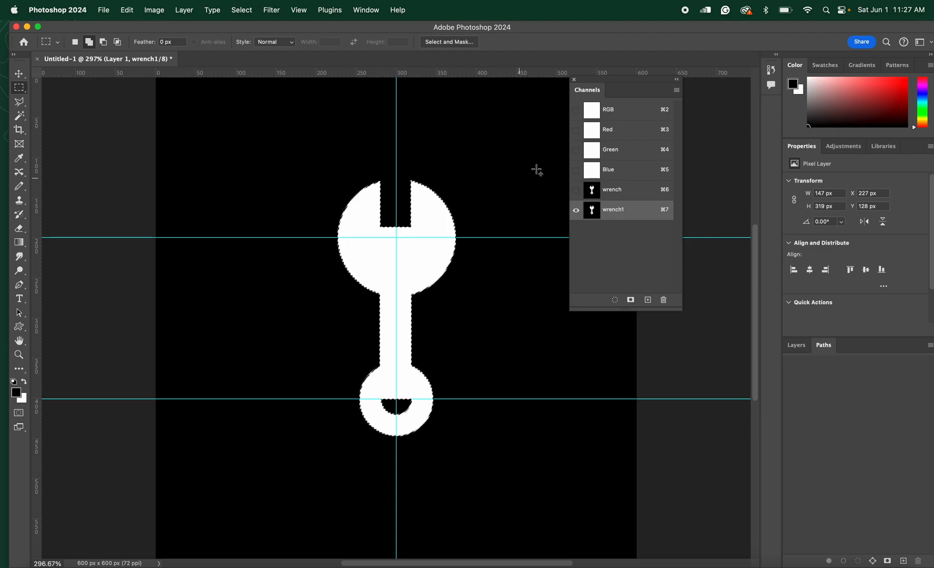
{"action": "left_click", "coordinate": [610, 109]}
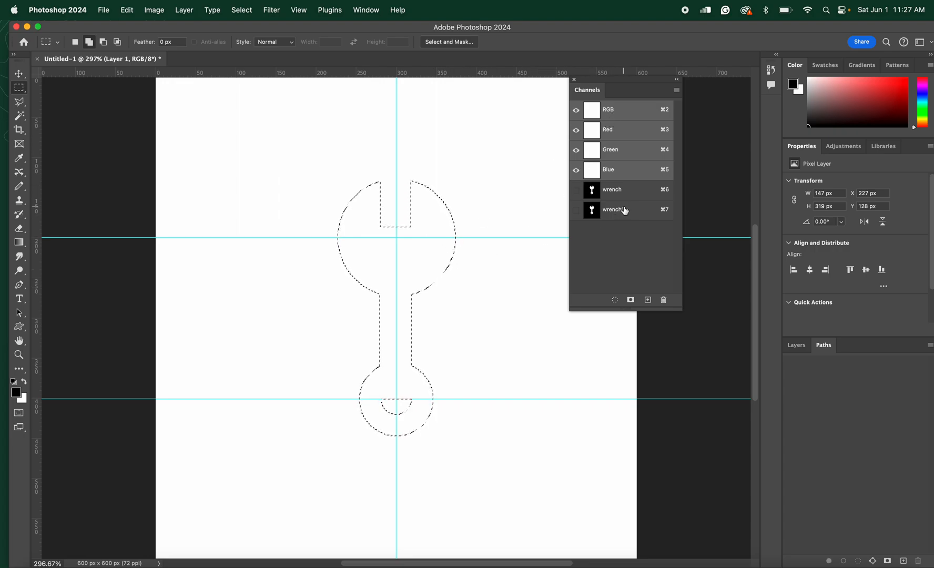
Deselect again, reload the wrench outline from the wrench1 channel and switch back to the full RGB view
{"action": "key", "text": "super+d"}
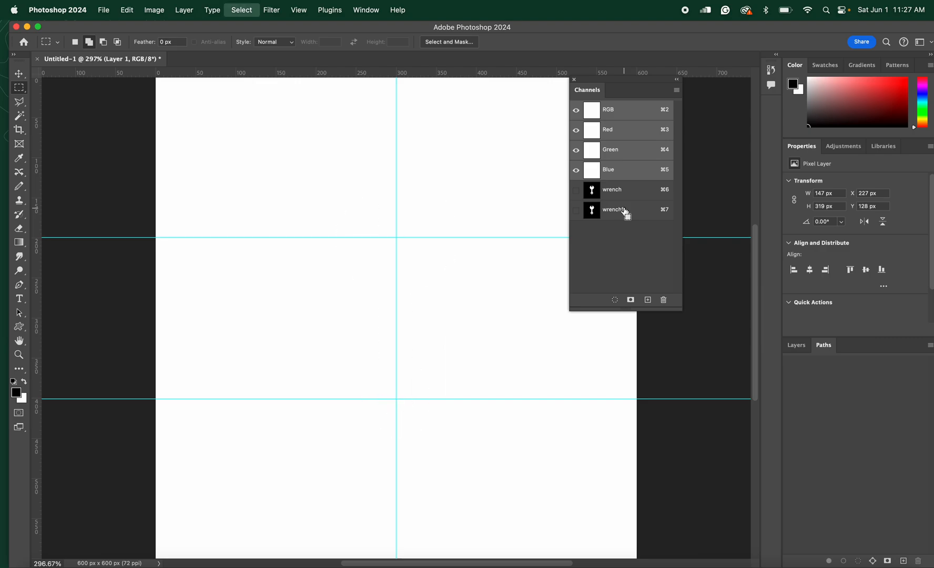
{"action": "left_click", "coordinate": [624, 211]}
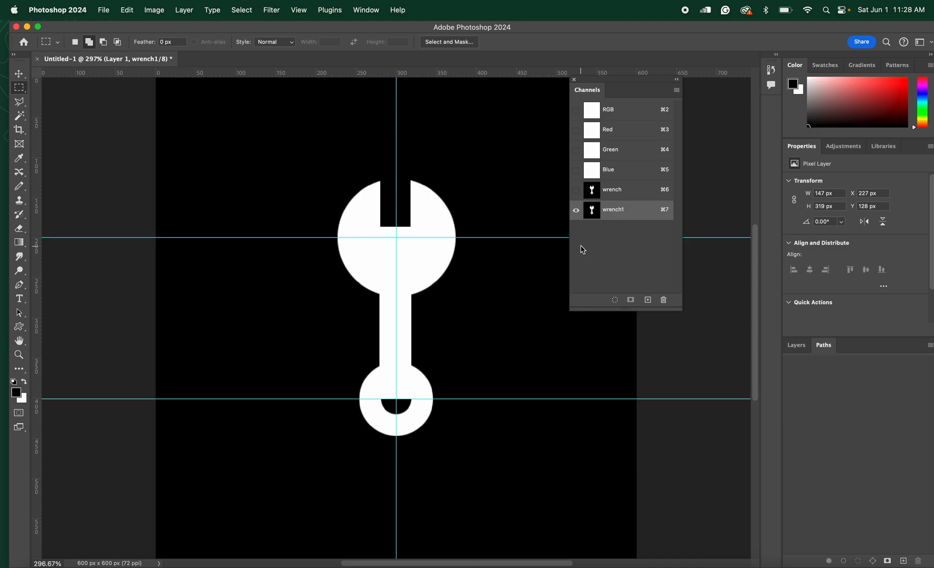
{"action": "left_click", "coordinate": [615, 300]}
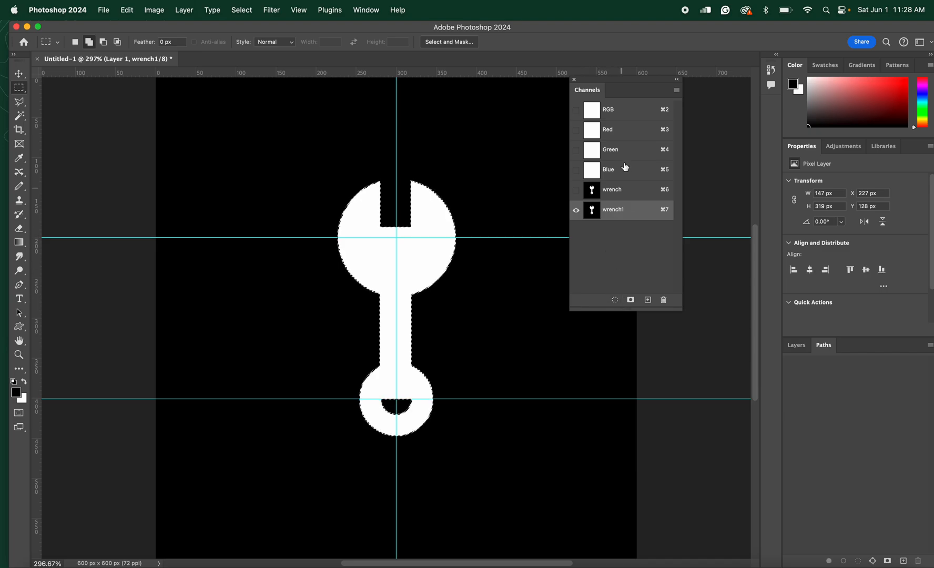
{"action": "left_click", "coordinate": [627, 109]}
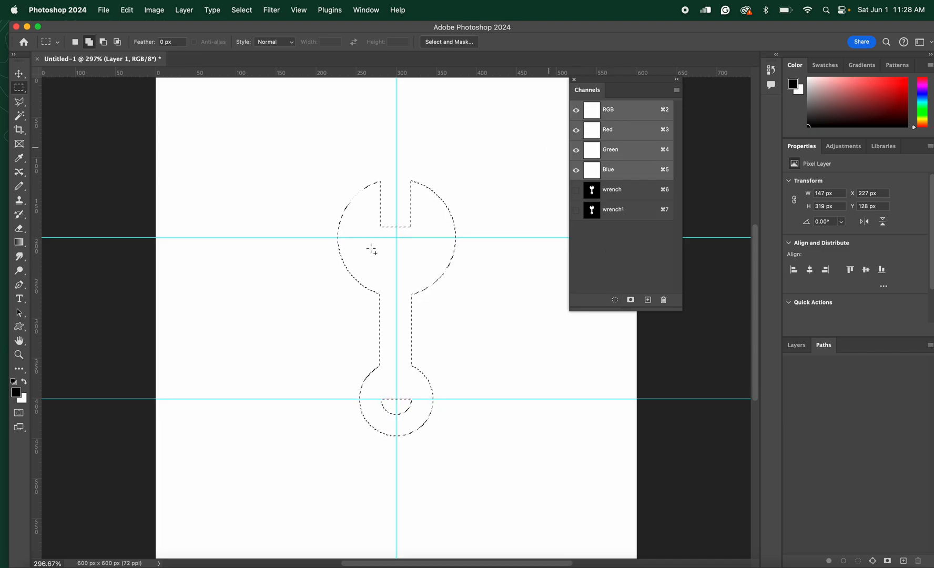
Choose a muted light blue foreground color and fill the wrench selection with it on Layer 1
{"action": "left_click", "coordinate": [16, 393]}
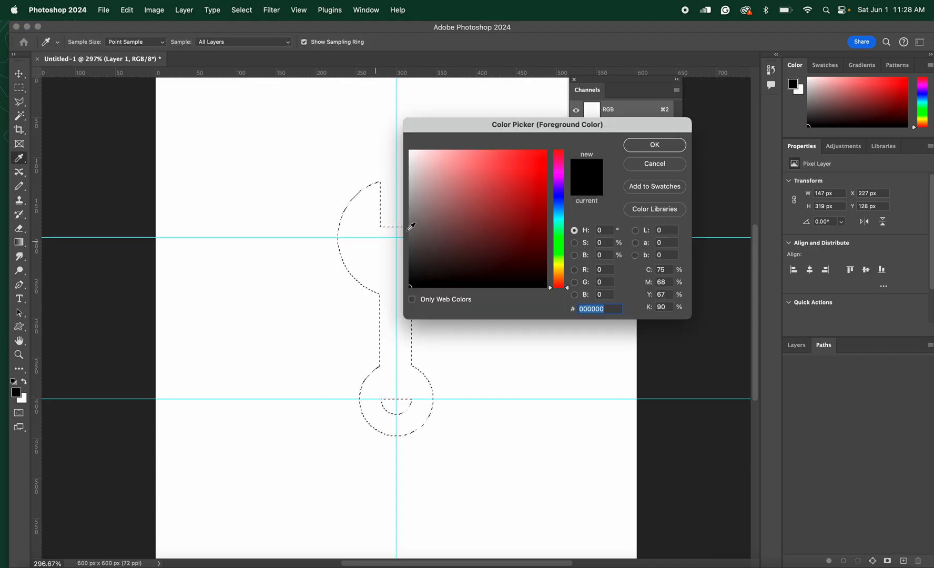
{"action": "left_click", "coordinate": [558, 219]}
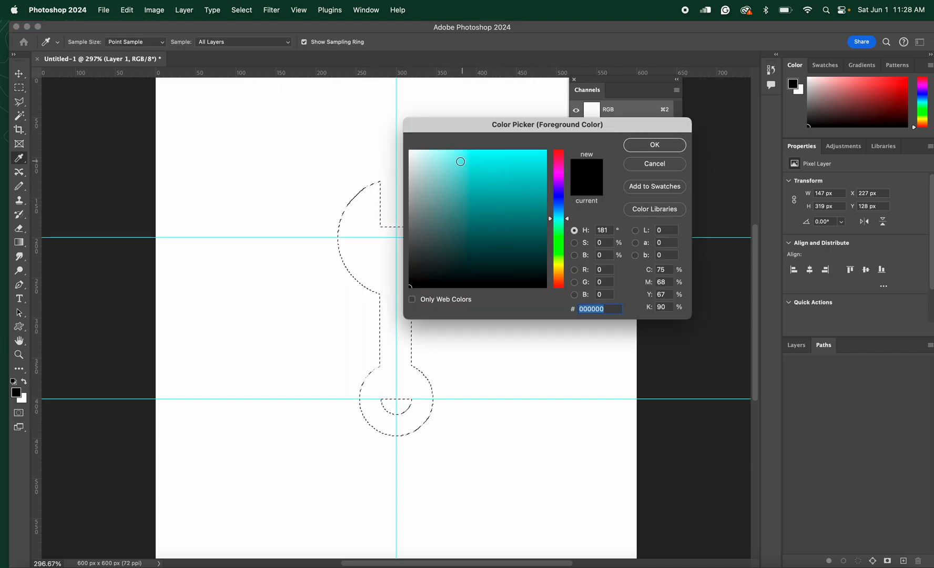
{"action": "left_click", "coordinate": [458, 163]}
{"action": "left_click_drag", "start_coordinate": [560, 219], "coordinate": [561, 212]}
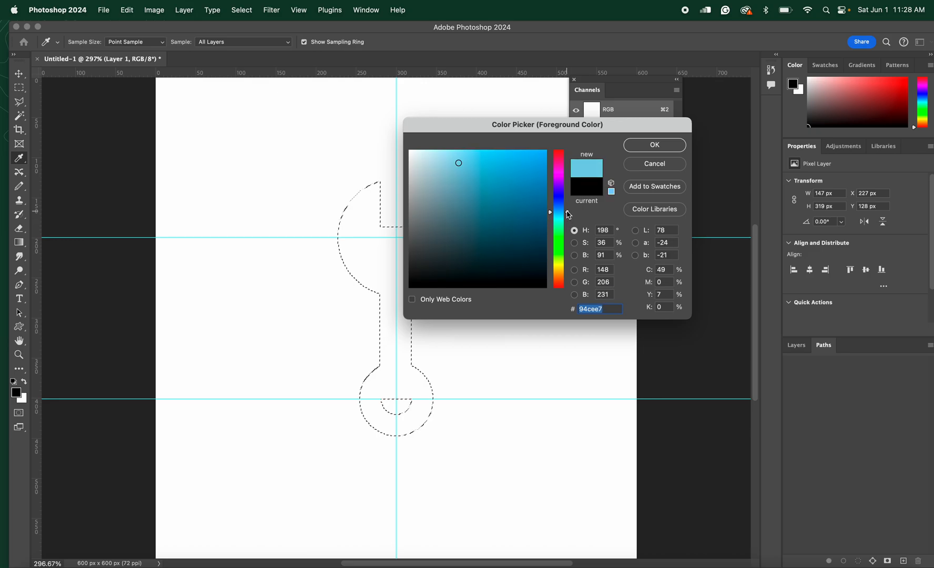
{"action": "left_click", "coordinate": [475, 168]}
{"action": "left_click", "coordinate": [455, 154]}
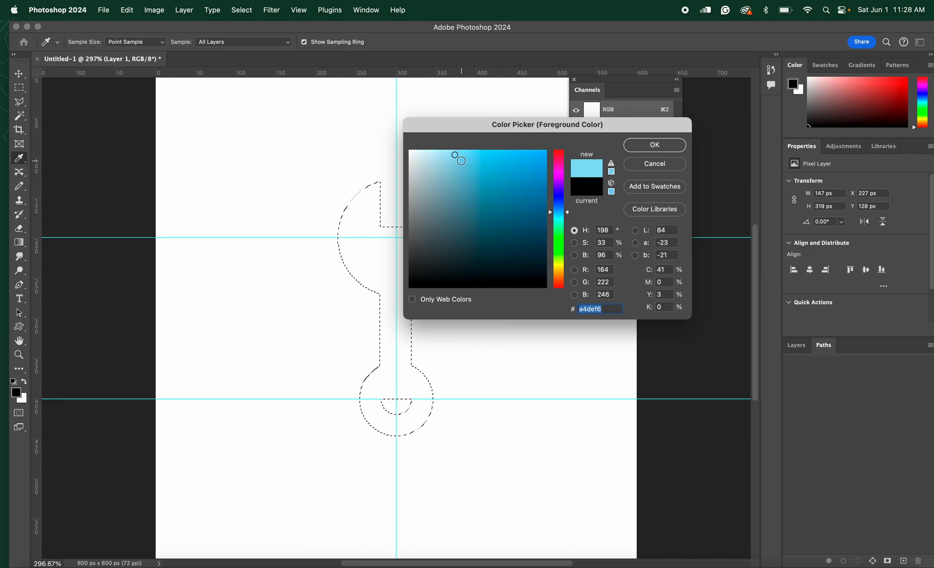
{"action": "left_click", "coordinate": [436, 159]}
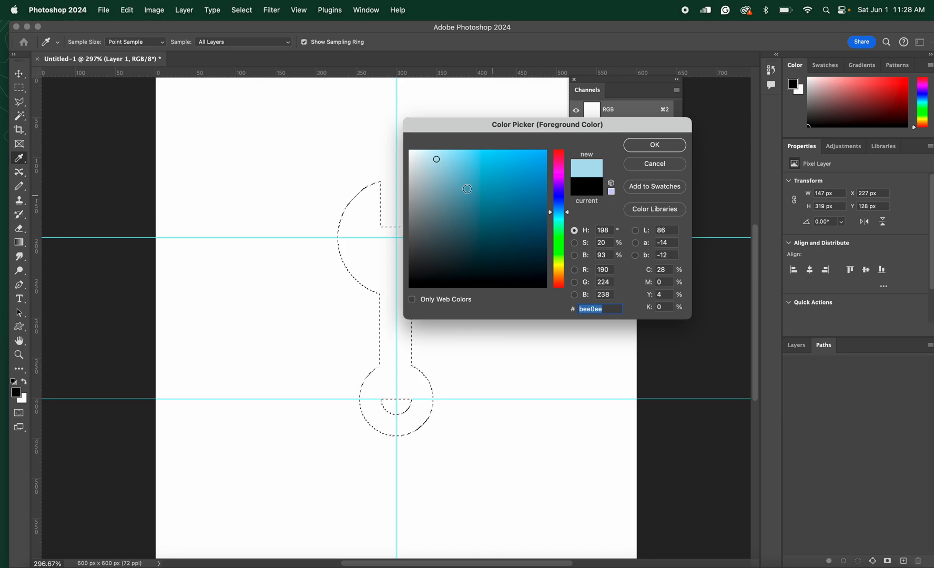
{"action": "left_click", "coordinate": [443, 184]}
{"action": "left_click", "coordinate": [634, 147]}
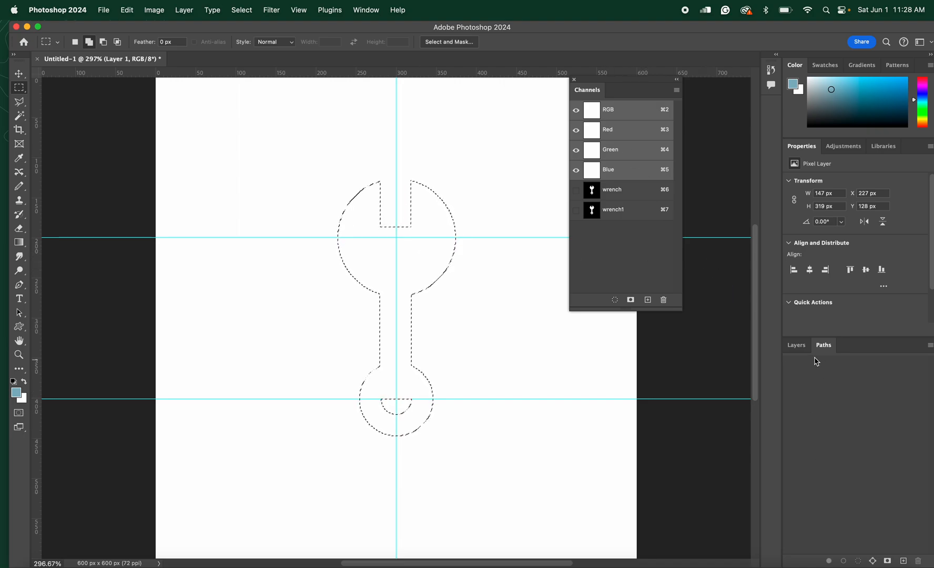
{"action": "left_click_drag", "start_coordinate": [795, 345], "coordinate": [587, 317]}
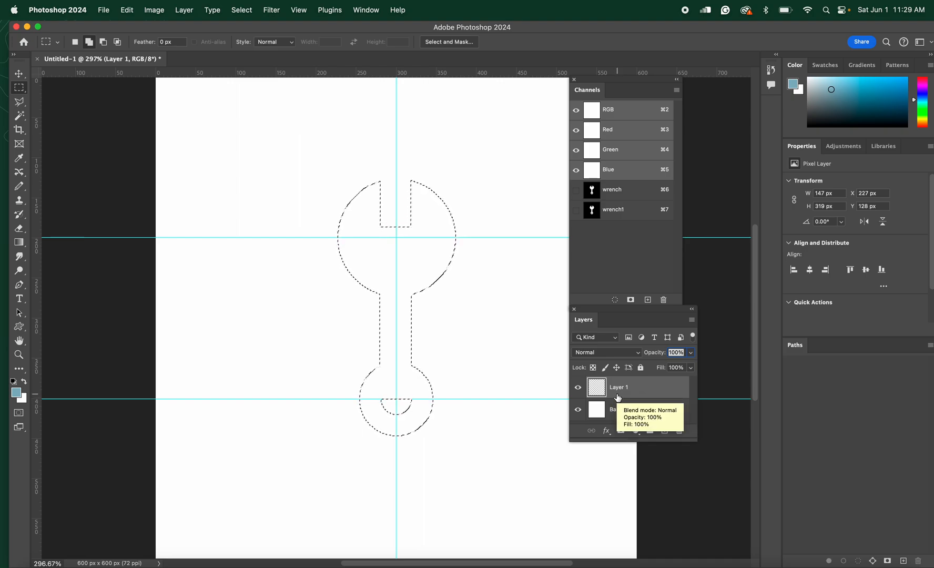
{"action": "key", "text": "alt+BackSpace"}
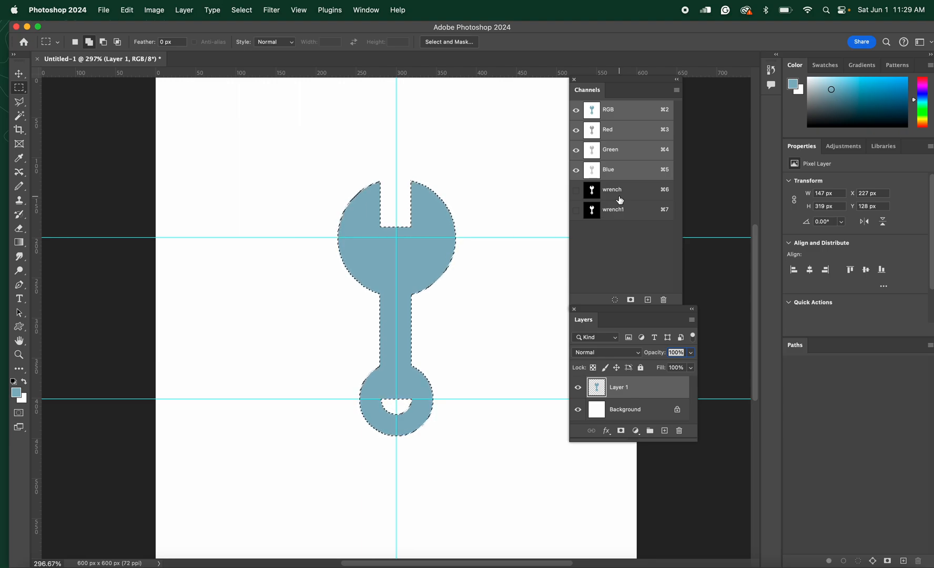
Display the wrench alpha channel on its own, deselect the wrench outline and return to the RGB composite
{"action": "left_click", "coordinate": [608, 190]}
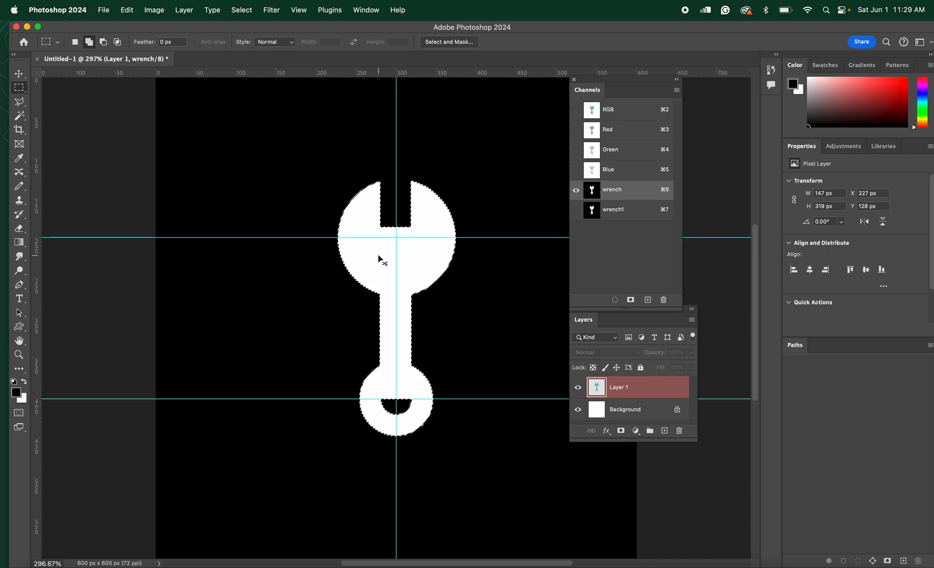
{"action": "key", "text": "super+d"}
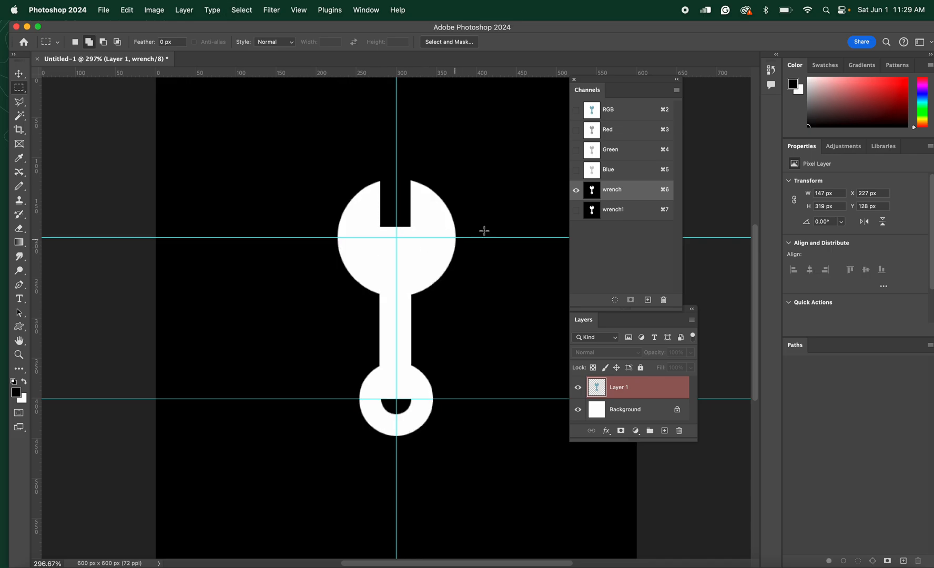
{"action": "left_click", "coordinate": [611, 114]}
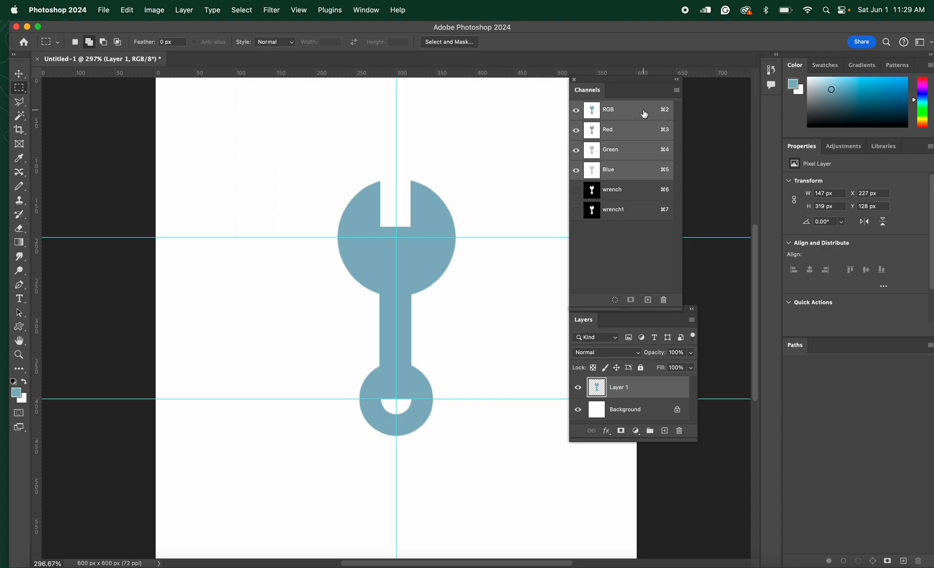
Examine how the wrench's fill color appears in the individual Red, Green and Blue channels compared with the RGB composite
{"action": "left_click", "coordinate": [635, 131]}
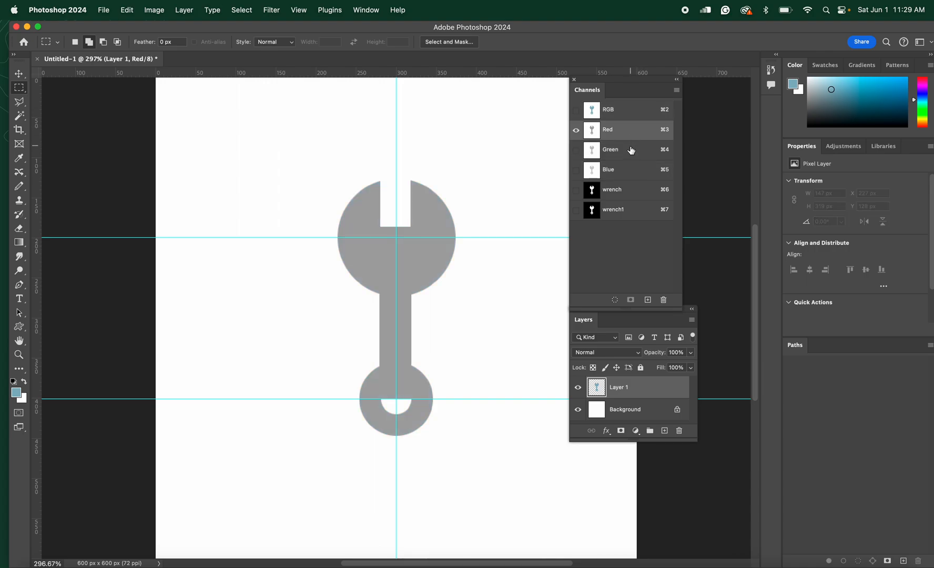
{"action": "left_click", "coordinate": [632, 151]}
{"action": "left_click", "coordinate": [630, 173]}
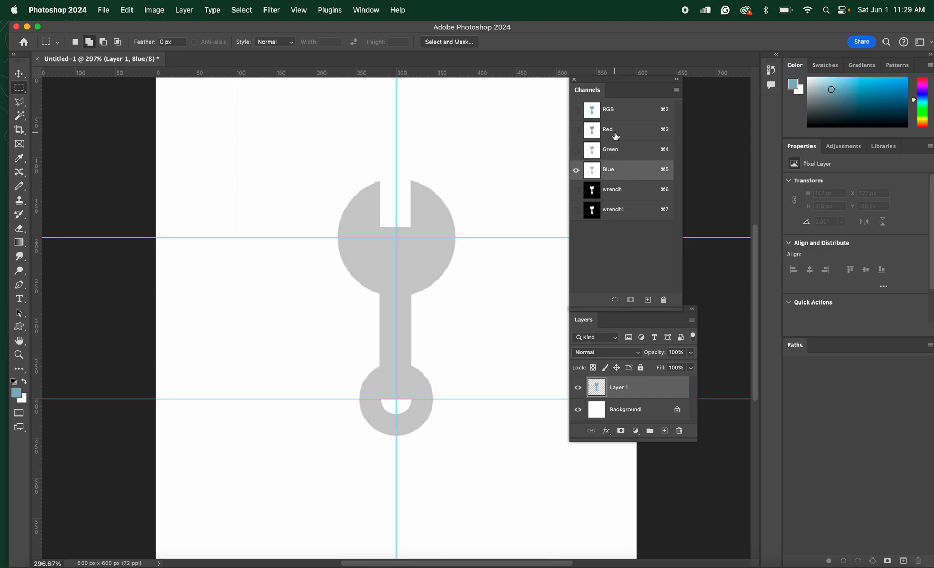
{"action": "left_click", "coordinate": [615, 137]}
{"action": "left_click", "coordinate": [618, 151]}
{"action": "left_click", "coordinate": [619, 167]}
{"action": "left_click", "coordinate": [612, 113]}
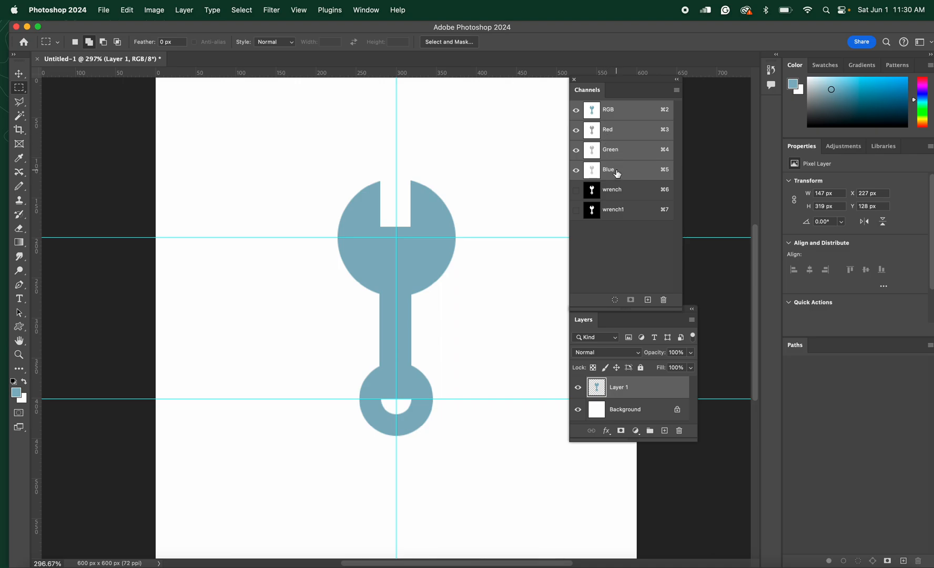
{"action": "left_click", "coordinate": [618, 173]}
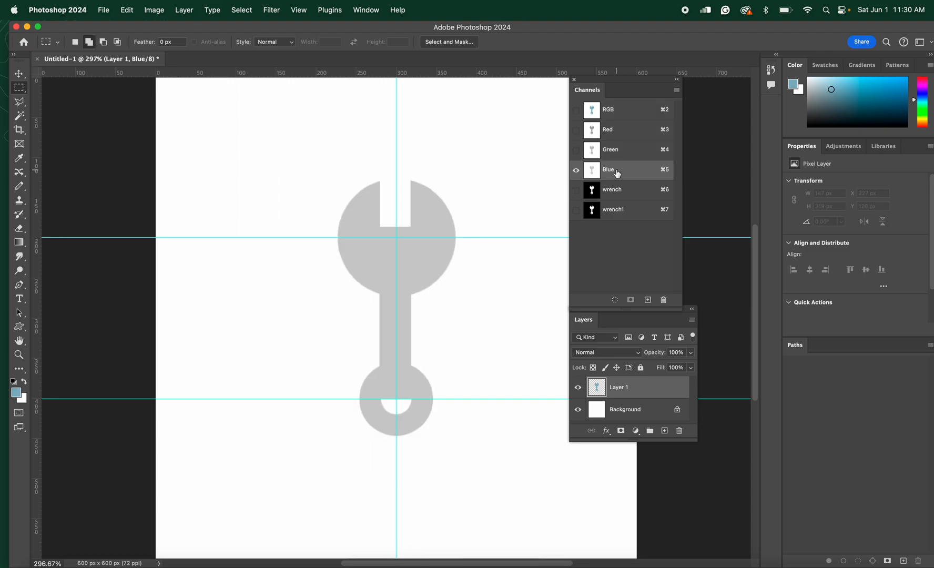
{"action": "left_click", "coordinate": [616, 114]}
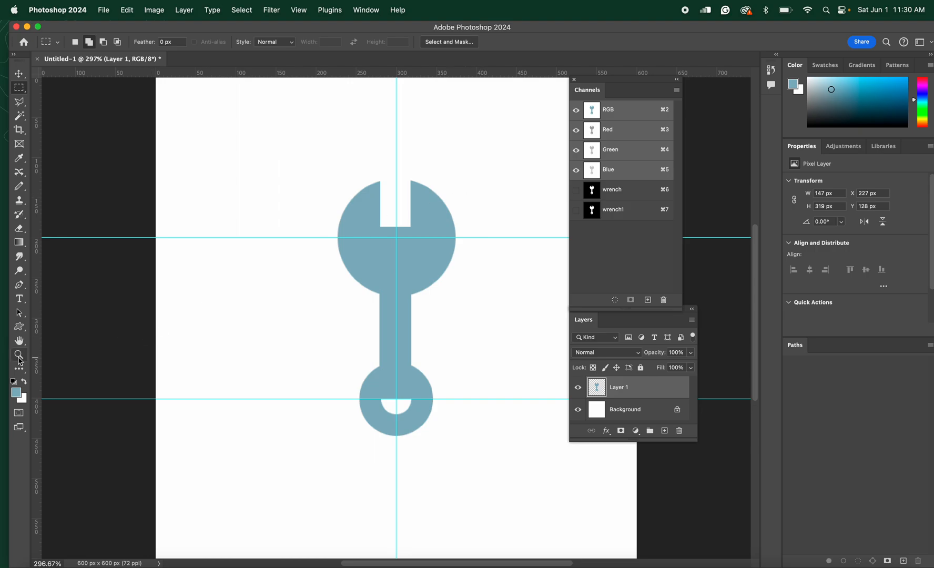
Set the foreground color to pure blue with RGB values 0, 0, 255
{"action": "left_click", "coordinate": [16, 395]}
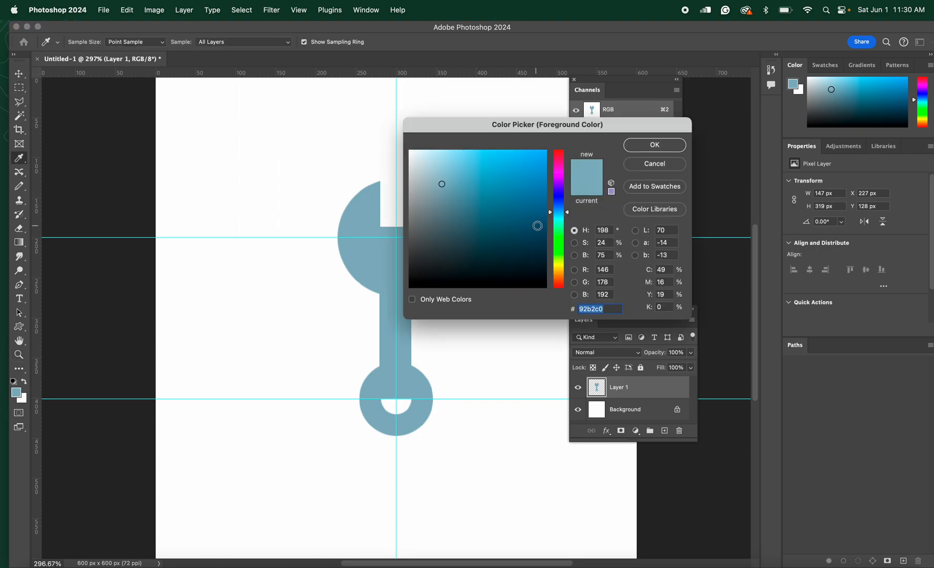
{"action": "left_click", "coordinate": [603, 269]}
{"action": "type", "text": "0"}
{"action": "key", "text": "Tab"}
{"action": "type", "text": "0"}
{"action": "key", "text": "Tab"}
{"action": "type", "text": "255"}
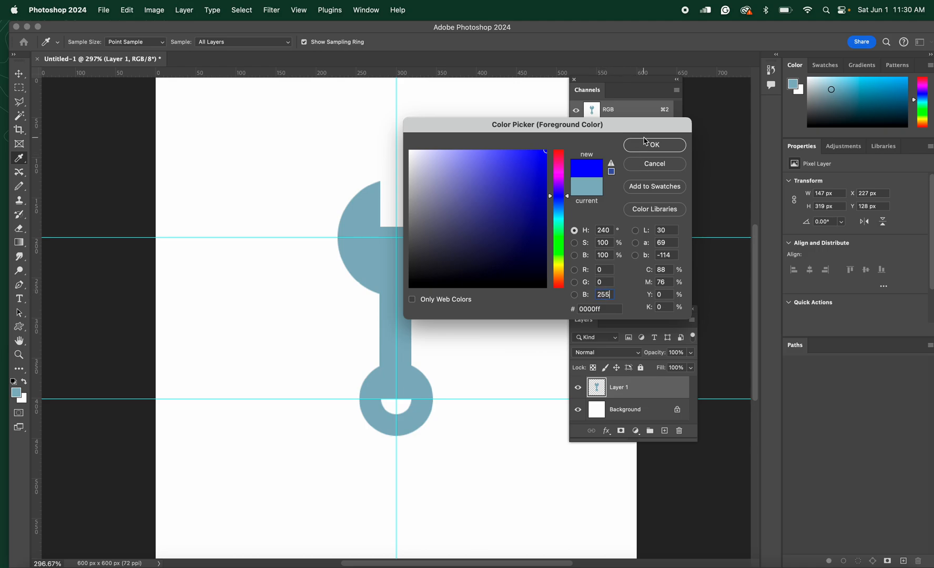
{"action": "left_click", "coordinate": [646, 144]}
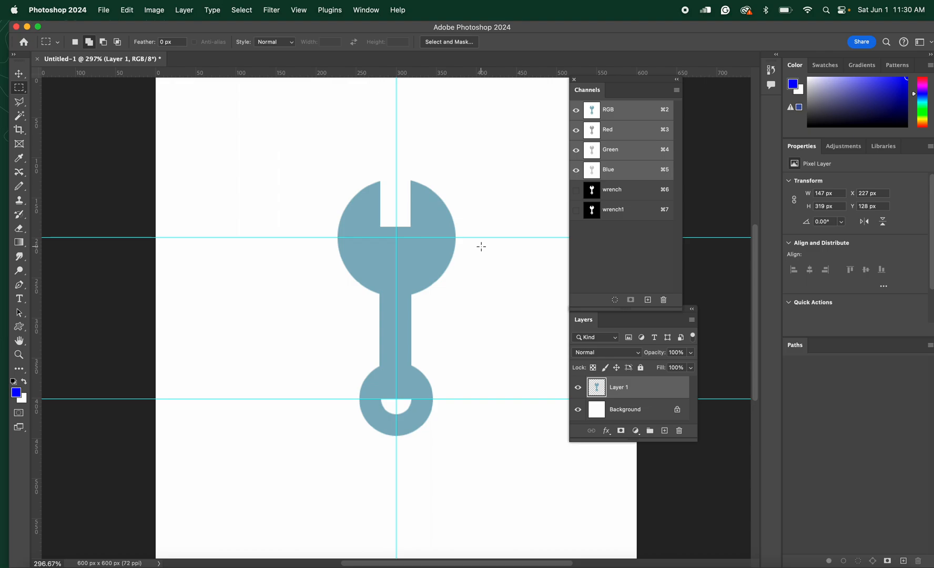
Paint a freehand S-shaped blue stroke beside the wrench on Layer 1 with the Pencil tool at brush size 70
{"action": "key", "text": "b"}
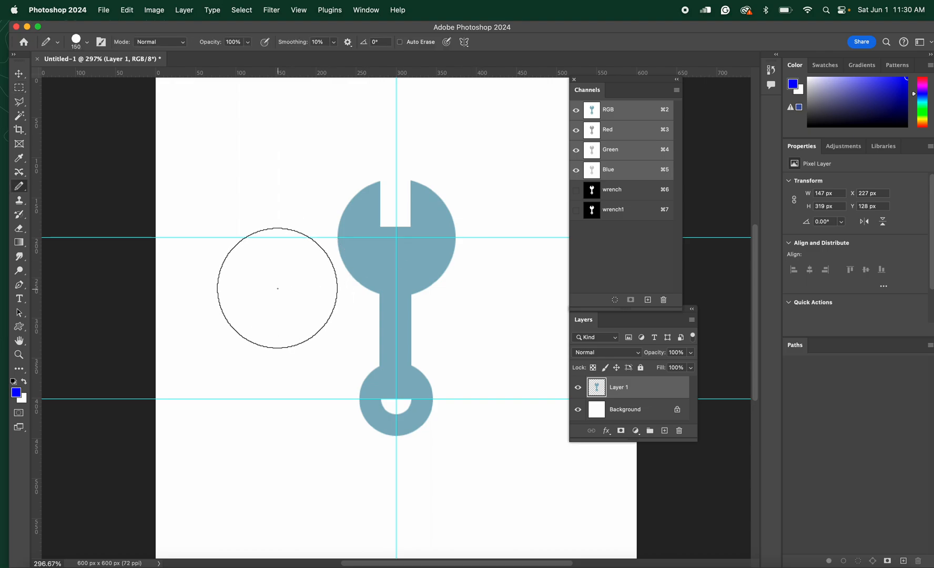
{"action": "key", "text": "bracketleft"}
{"action": "key", "text": "bracketleft"}
{"action": "key", "text": "bracketleft"}
{"action": "key", "text": "bracketleft"}
{"action": "key", "text": "bracketleft"}
{"action": "mouse_move", "coordinate": [249, 324]}
{"action": "left_mouse_down"}
{"action": "mouse_move", "coordinate": [221, 343]}
{"action": "mouse_move", "coordinate": [239, 366]}
{"action": "mouse_move", "coordinate": [282, 380]}
{"action": "mouse_move", "coordinate": [256, 425]}
{"action": "mouse_move", "coordinate": [222, 447]}
{"action": "left_mouse_up"}
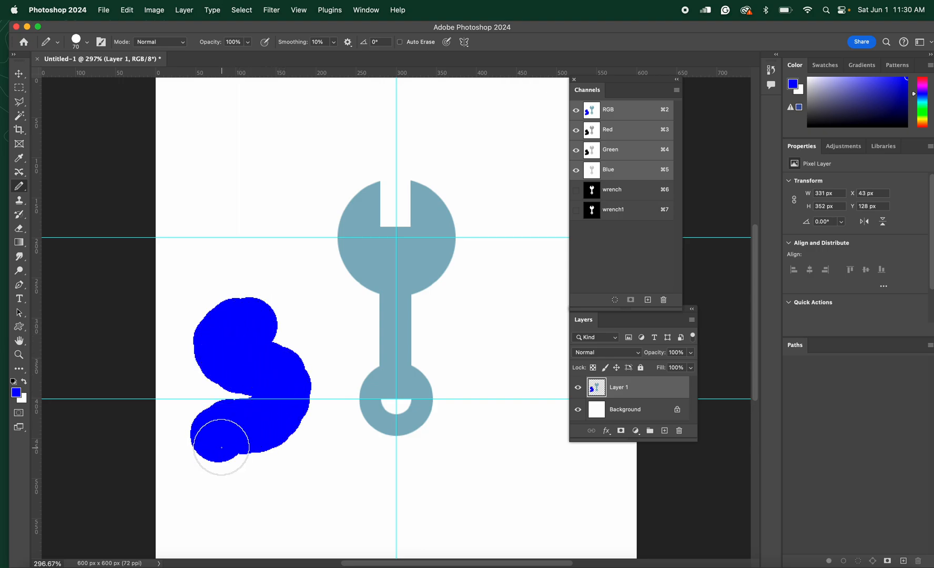
Examine the blue stroke in the Blue, Green and Red channels and the RGB composite, and toggle Layer 1's visibility
{"action": "left_click", "coordinate": [626, 171]}
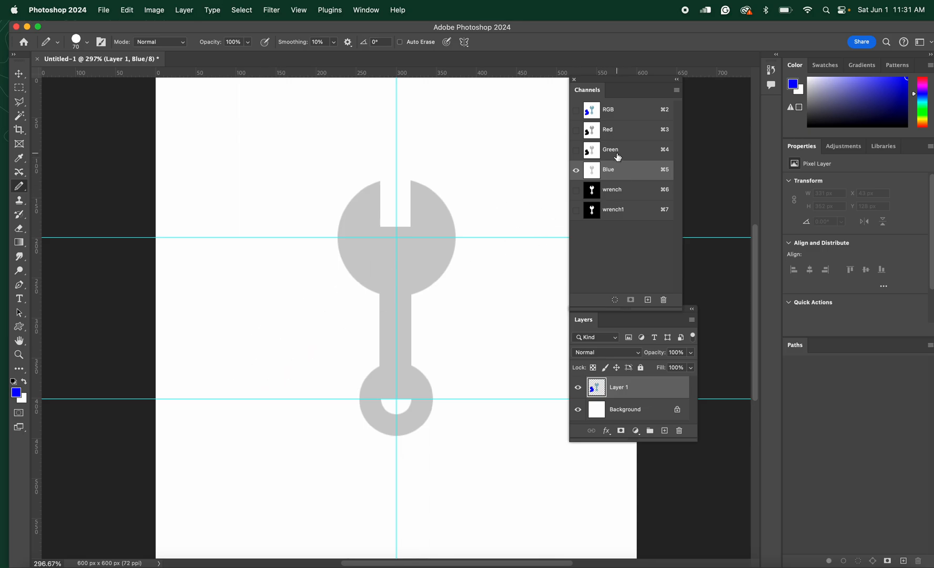
{"action": "left_click", "coordinate": [618, 152]}
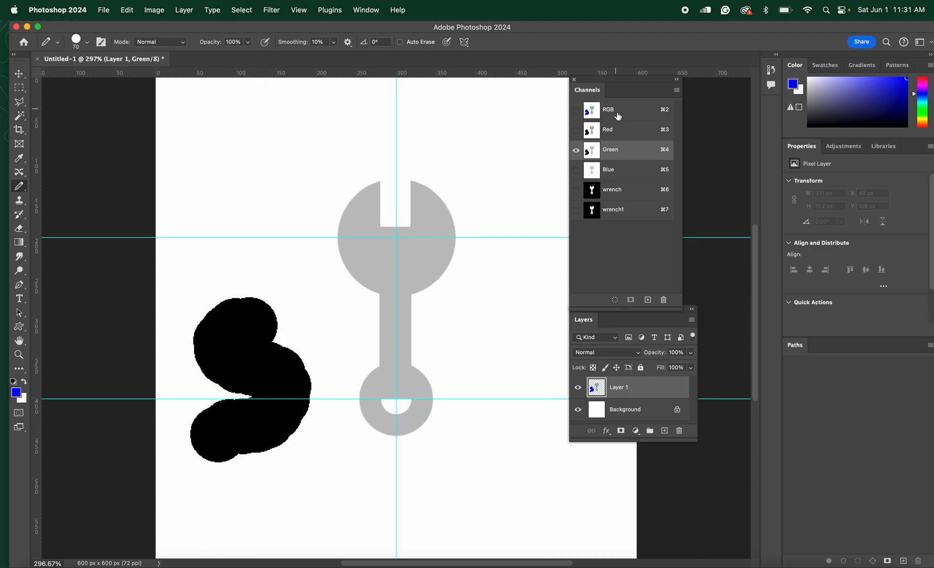
{"action": "left_click", "coordinate": [612, 132]}
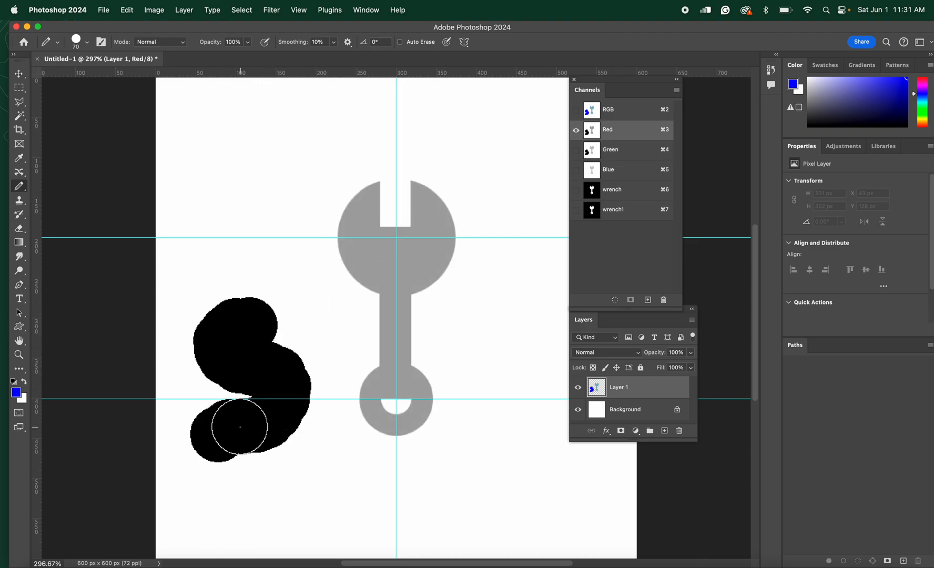
{"action": "left_click_drag", "start_coordinate": [234, 372], "coordinate": [236, 353]}
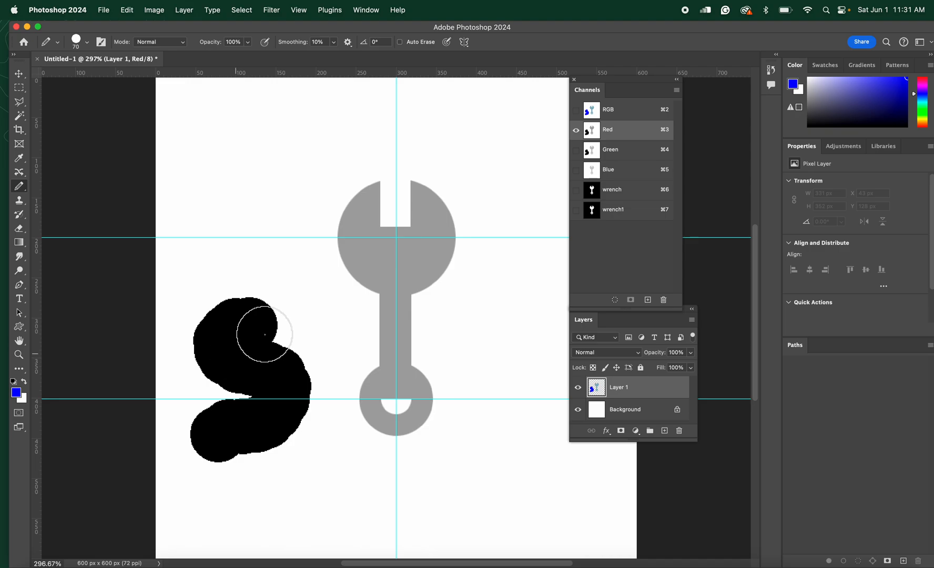
{"action": "left_click", "coordinate": [616, 173]}
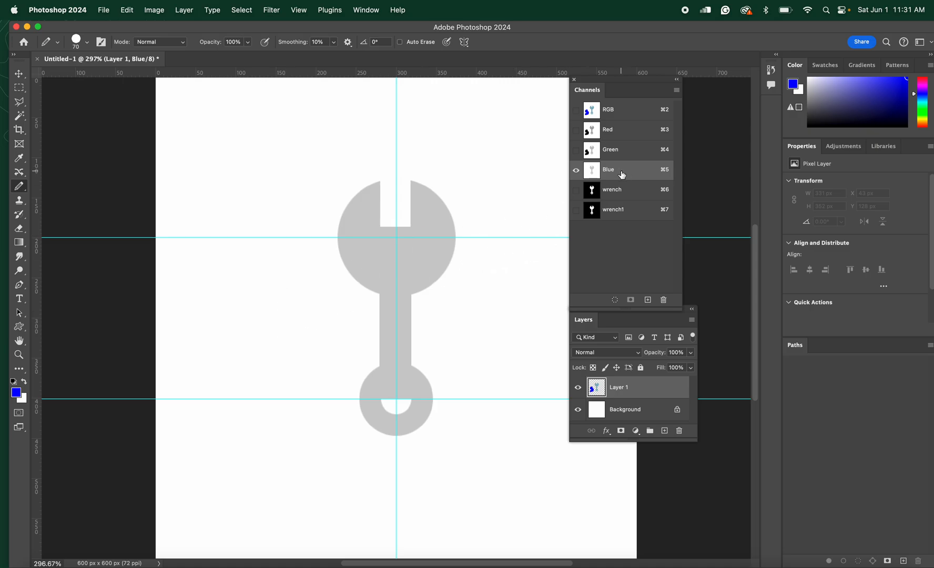
{"action": "left_click", "coordinate": [616, 114]}
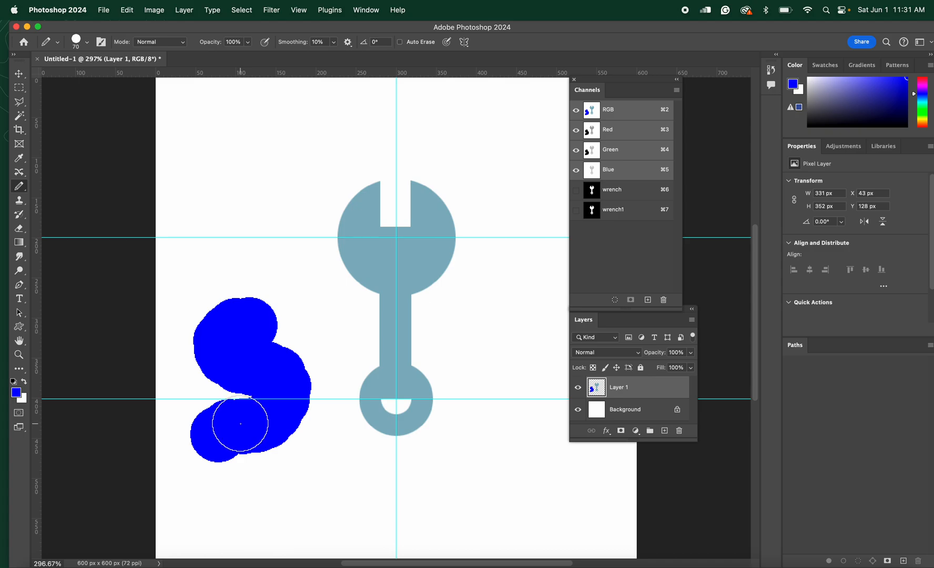
{"action": "left_click", "coordinate": [635, 171]}
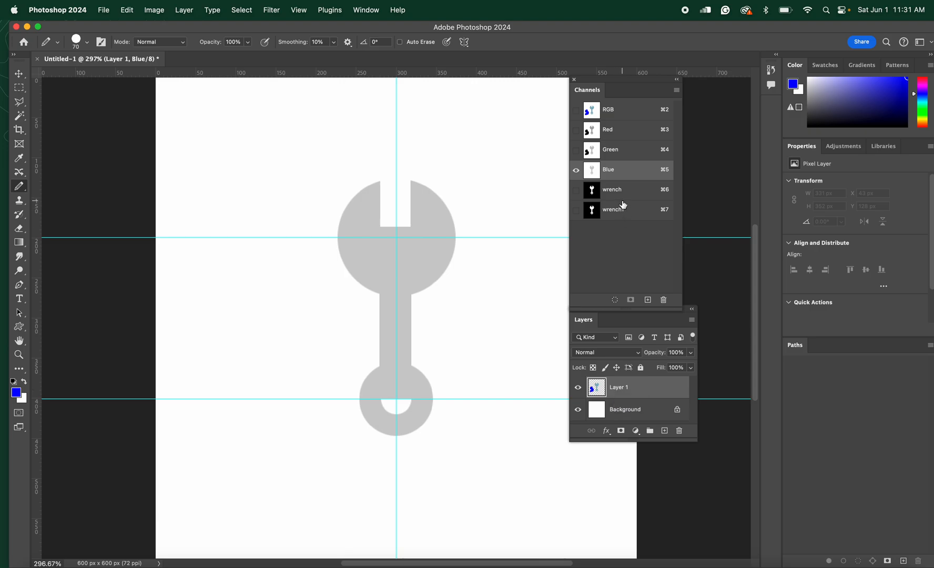
{"action": "left_click", "coordinate": [614, 116]}
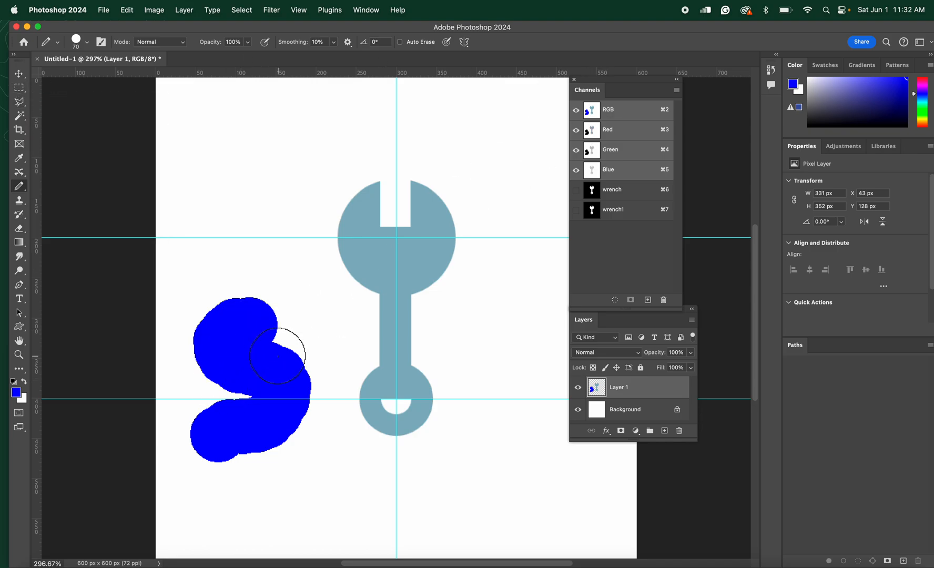
{"action": "left_click", "coordinate": [579, 388]}
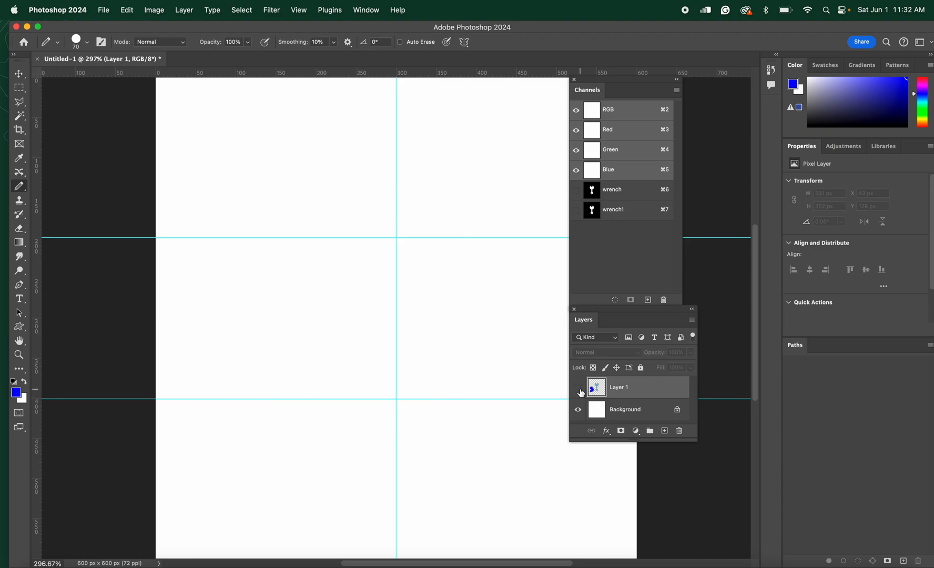
{"action": "left_click", "coordinate": [579, 388]}
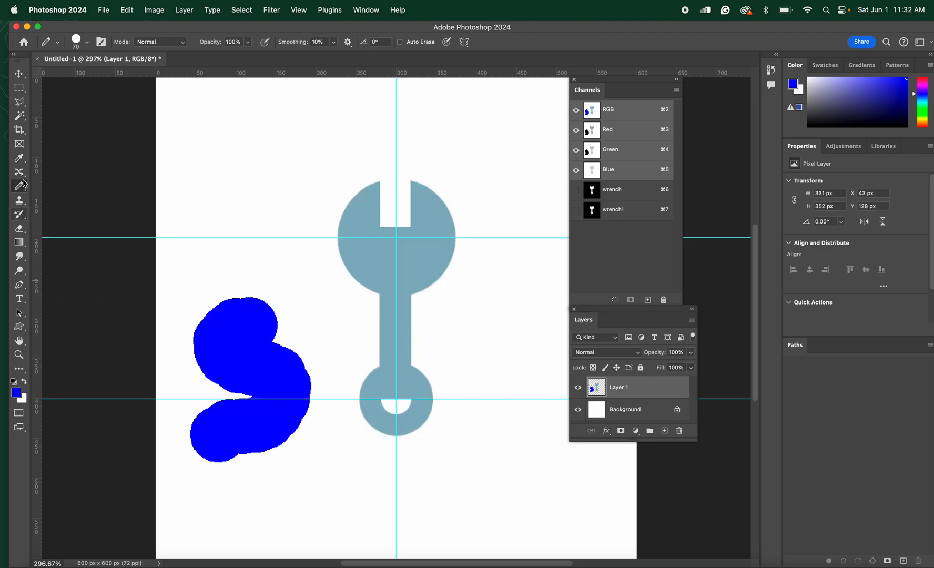
Delete the blue stroke from Layer 1 using a rectangular selection of about 209 × 255 px around it, and deselect
{"action": "left_click", "coordinate": [19, 87]}
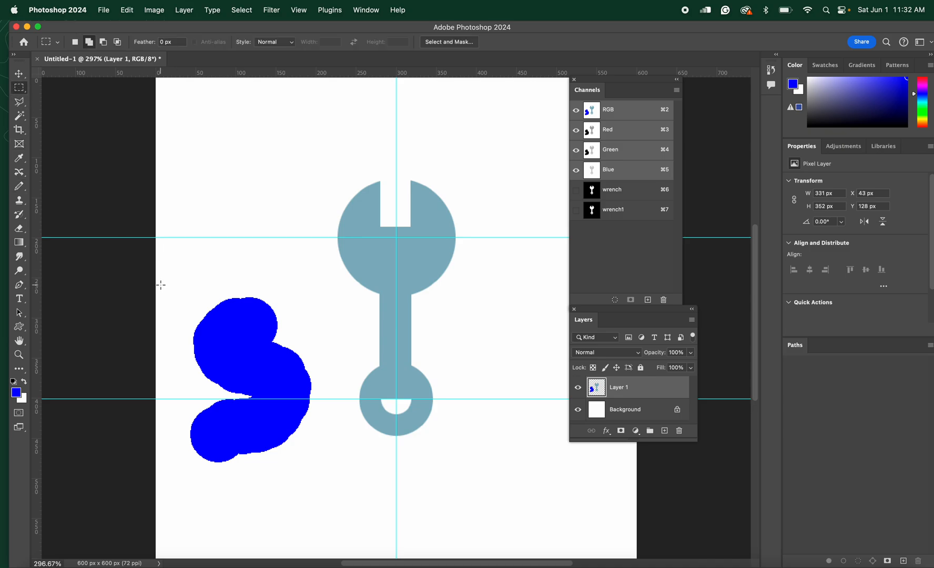
{"action": "left_click_drag", "start_coordinate": [158, 284], "coordinate": [324, 488]}
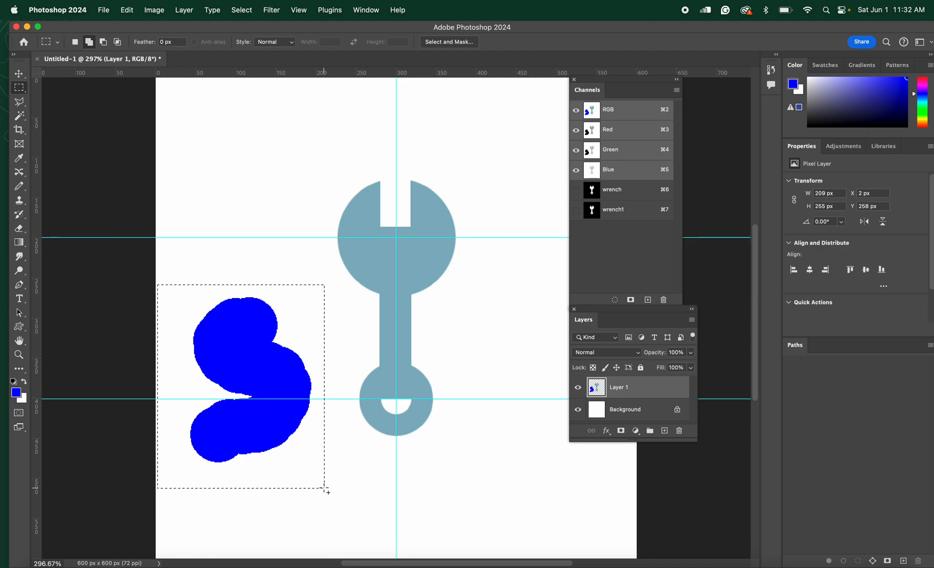
{"action": "key", "text": "Delete"}
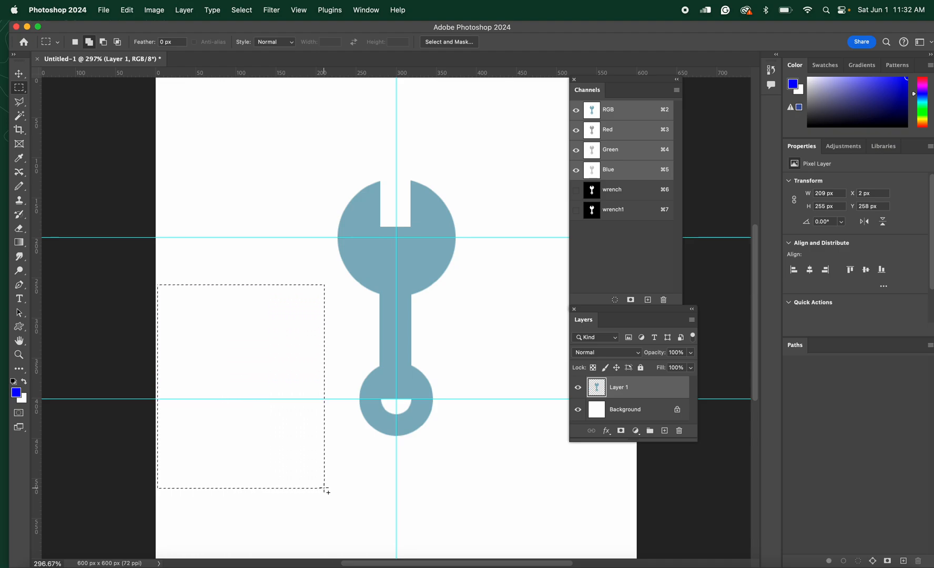
{"action": "key", "text": "super+d"}
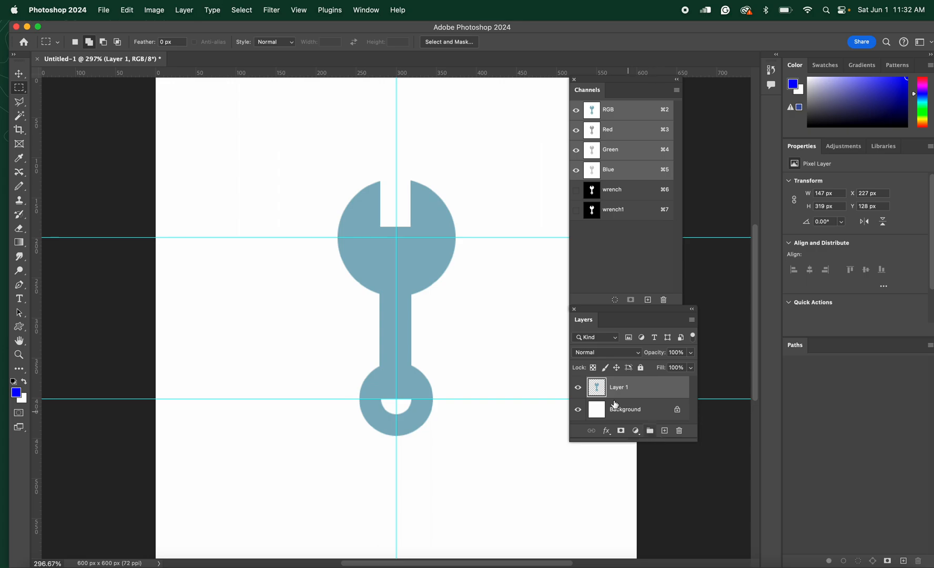
Duplicate Layer 1 and move the duplicate below the original in the layer order
{"action": "left_click_drag", "start_coordinate": [598, 391], "coordinate": [648, 413]}
{"action": "left_click_drag", "start_coordinate": [664, 429], "coordinate": [665, 432]}
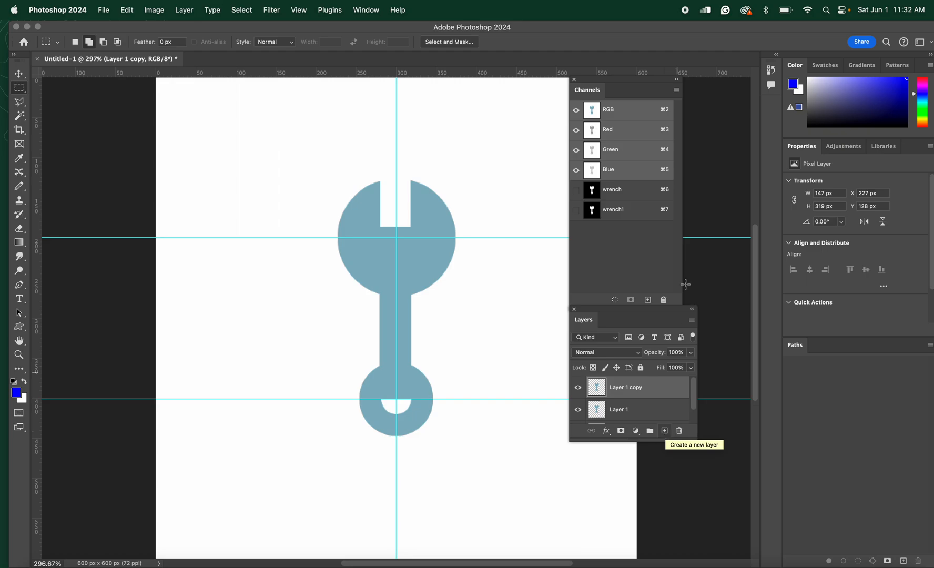
{"action": "left_click", "coordinate": [624, 417]}
{"action": "left_click", "coordinate": [622, 389]}
{"action": "left_click_drag", "start_coordinate": [595, 390], "coordinate": [600, 413]}
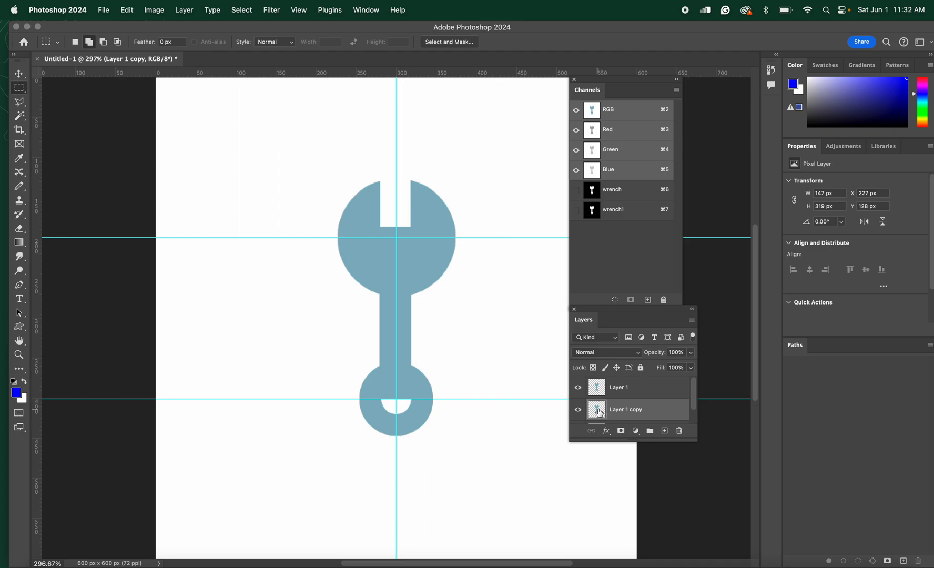
Load the wrench outline of Layer 1 copy as a selection and set the foreground color to dark slate blue #505f69
{"action": "left_click", "coordinate": [599, 411], "text": "super"}
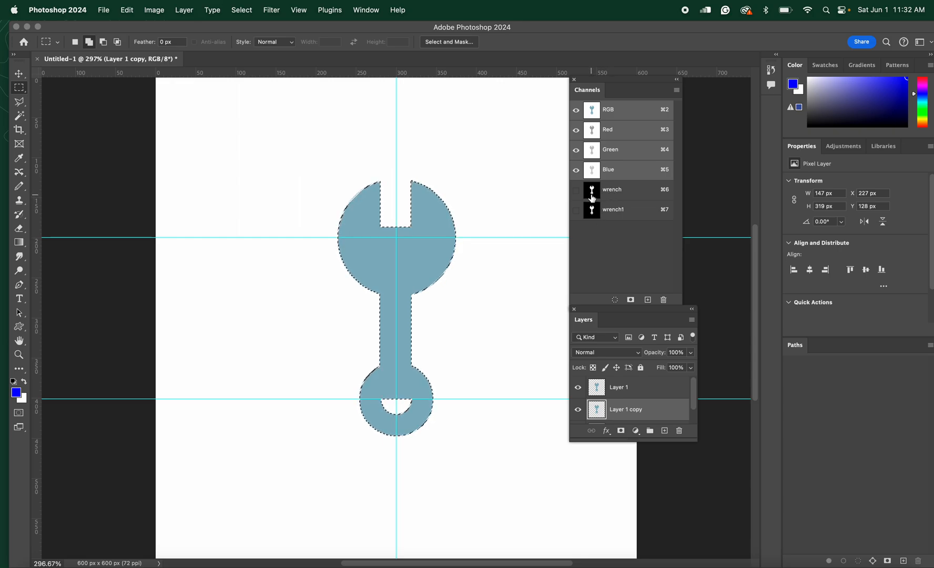
{"action": "left_click_drag", "start_coordinate": [691, 440], "coordinate": [694, 469]}
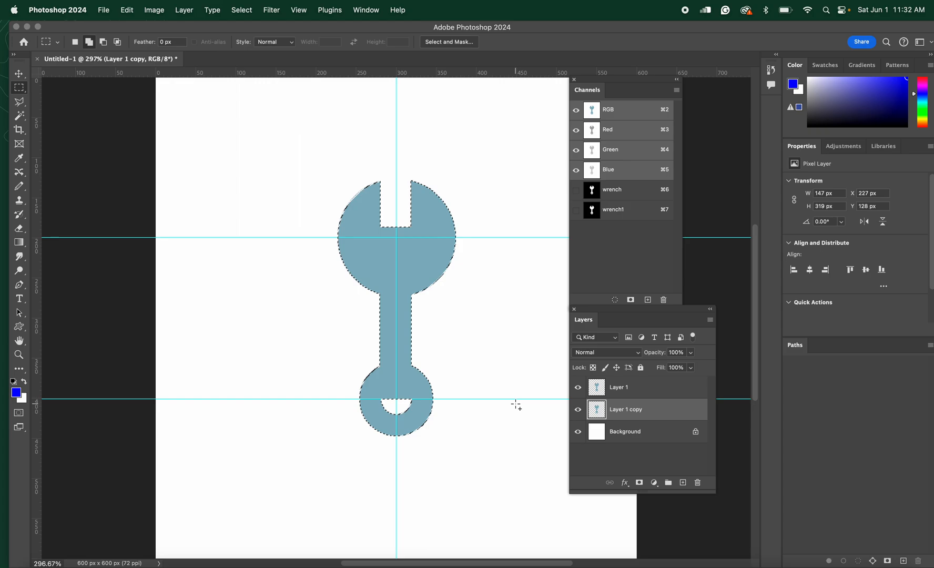
{"action": "left_click", "coordinate": [17, 393]}
{"action": "left_click_drag", "start_coordinate": [449, 209], "coordinate": [439, 173]}
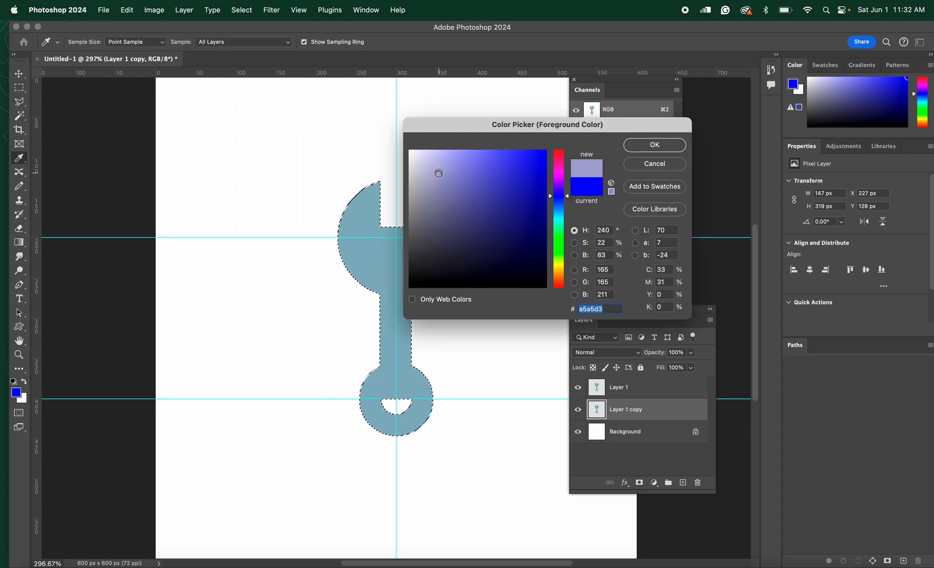
{"action": "left_click", "coordinate": [454, 195]}
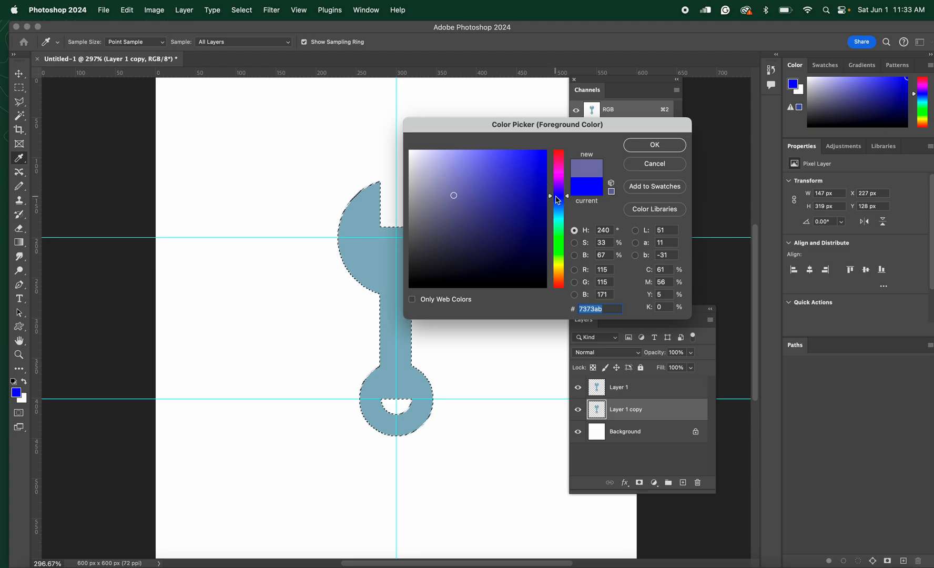
{"action": "mouse_move", "coordinate": [569, 200]}
{"action": "left_mouse_down"}
{"action": "mouse_move", "coordinate": [568, 219]}
{"action": "mouse_move", "coordinate": [568, 210]}
{"action": "left_mouse_up"}
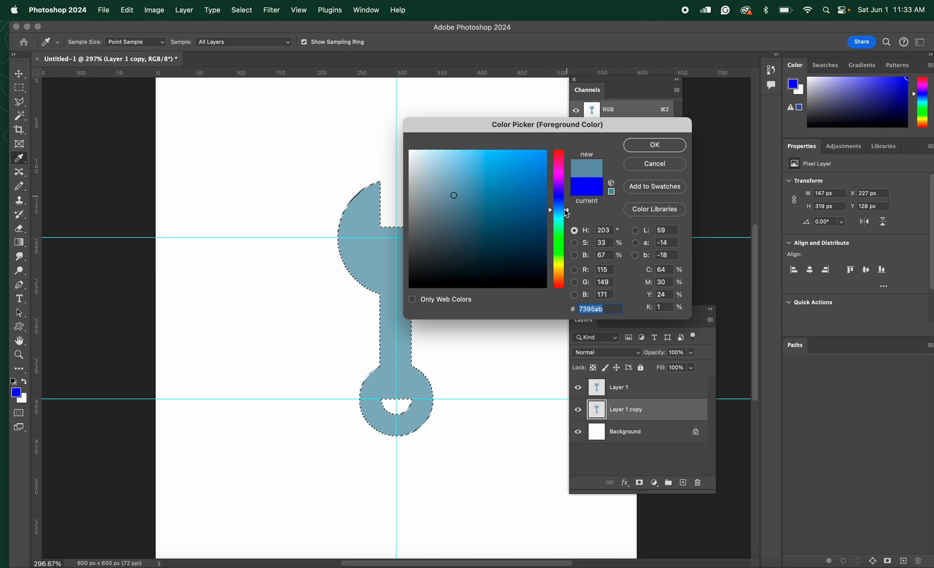
{"action": "left_click", "coordinate": [452, 209]}
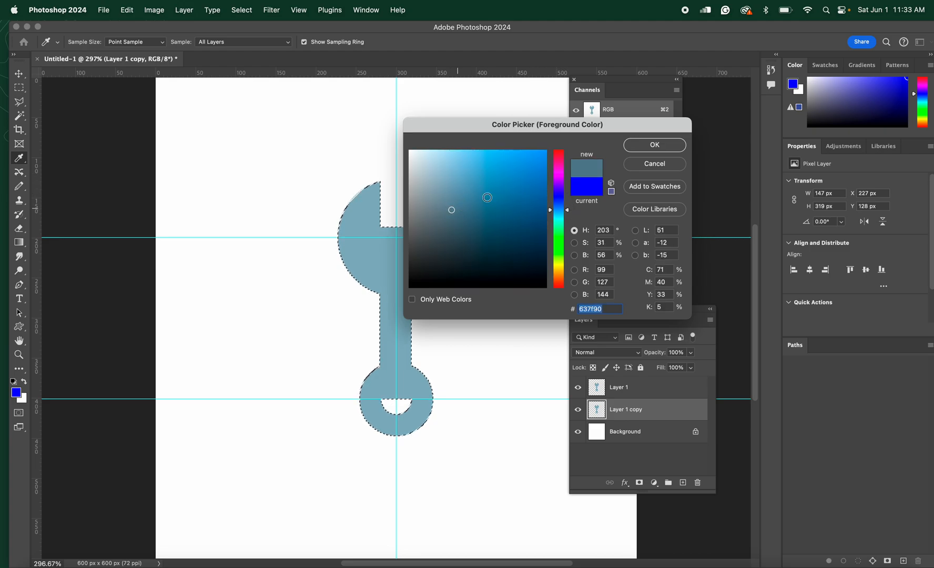
{"action": "left_click", "coordinate": [442, 232]}
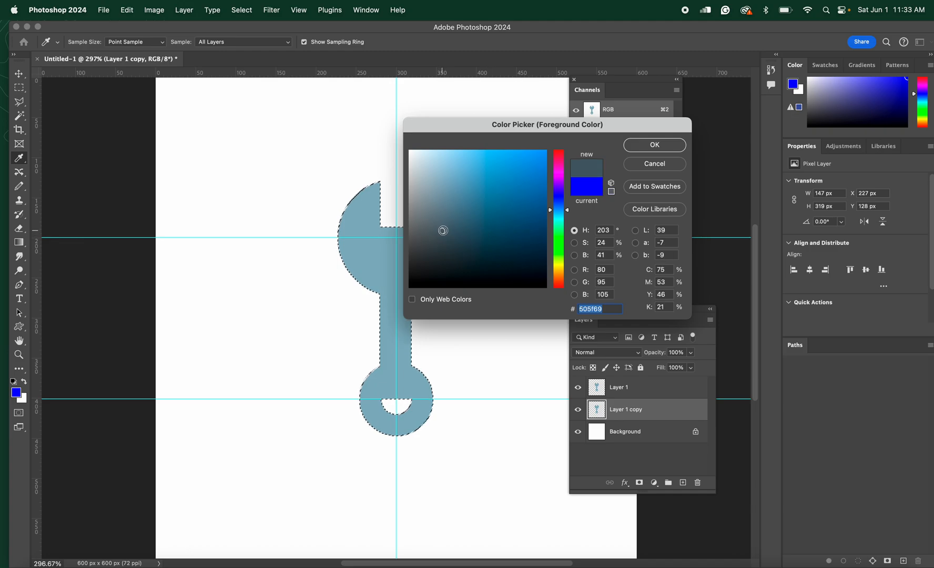
{"action": "left_click", "coordinate": [634, 147]}
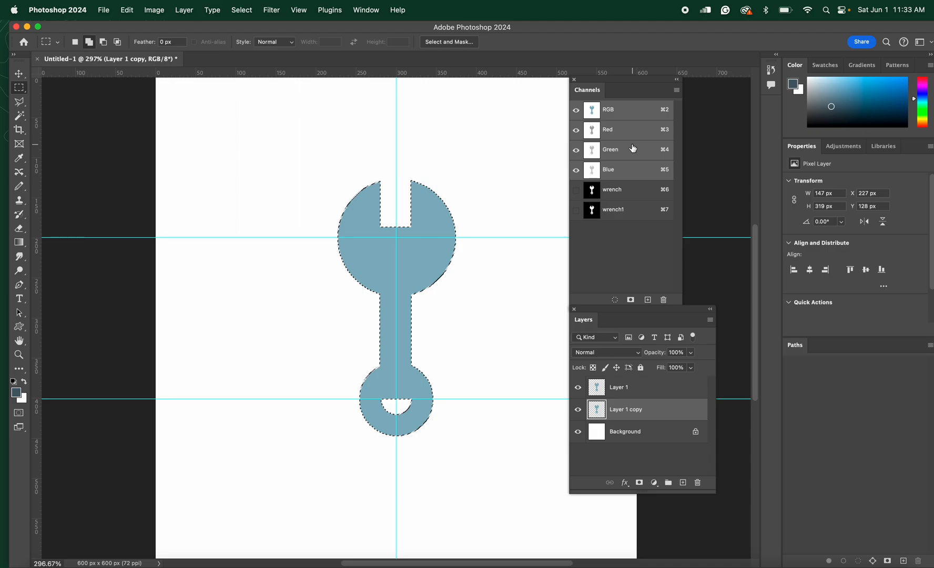
Fill the selected wrench on Layer 1 copy with the foreground color while Layer 1 is hidden, deselect, and show Layer 1 again
{"action": "left_click", "coordinate": [579, 389]}
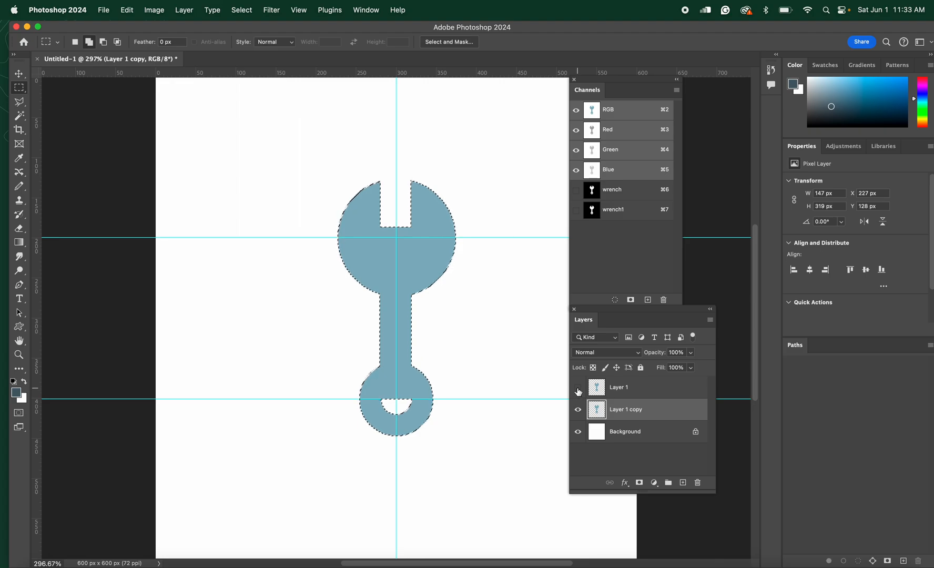
{"action": "key", "text": "alt+BackSpace"}
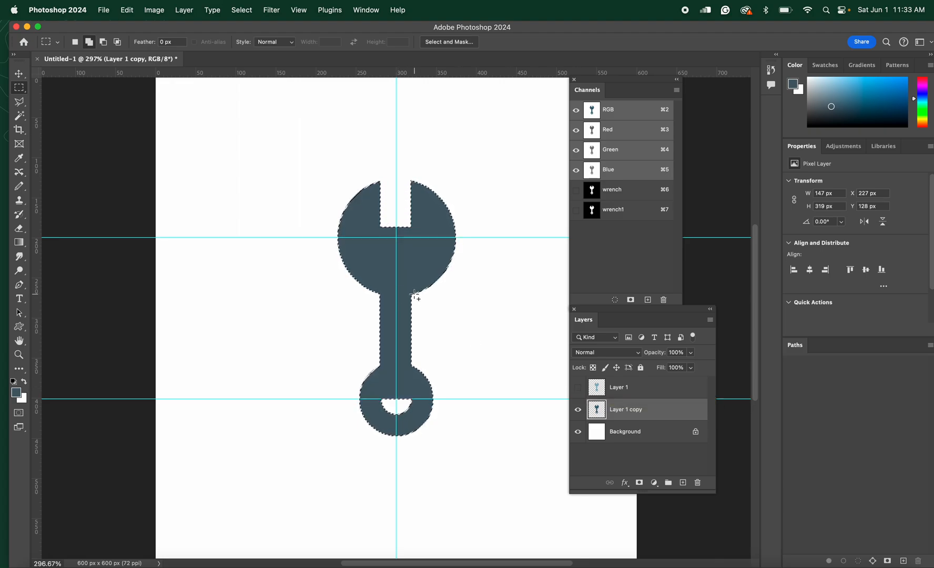
{"action": "key", "text": "super+d"}
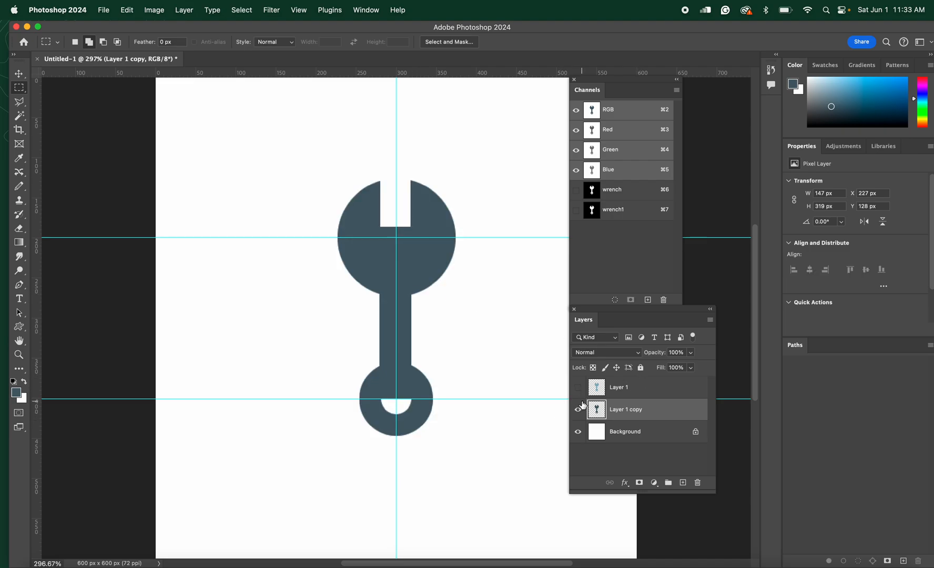
{"action": "left_click", "coordinate": [578, 389]}
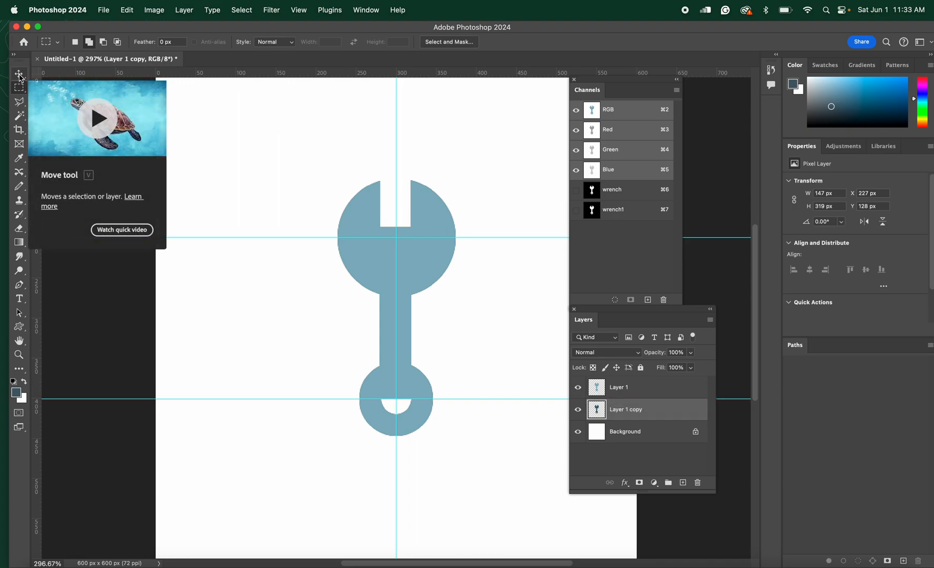
Move the dark wrench on Layer 1 copy 20 px to the right so it offsets behind the light wrench
{"action": "left_click", "coordinate": [19, 77]}
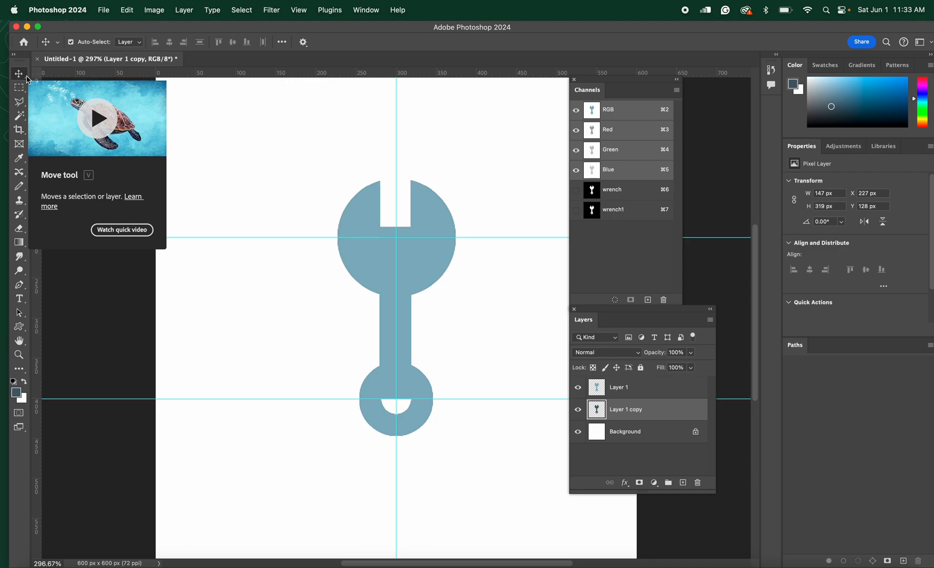
{"action": "key", "text": "shift+Right"}
{"action": "key", "text": "shift+Right"}
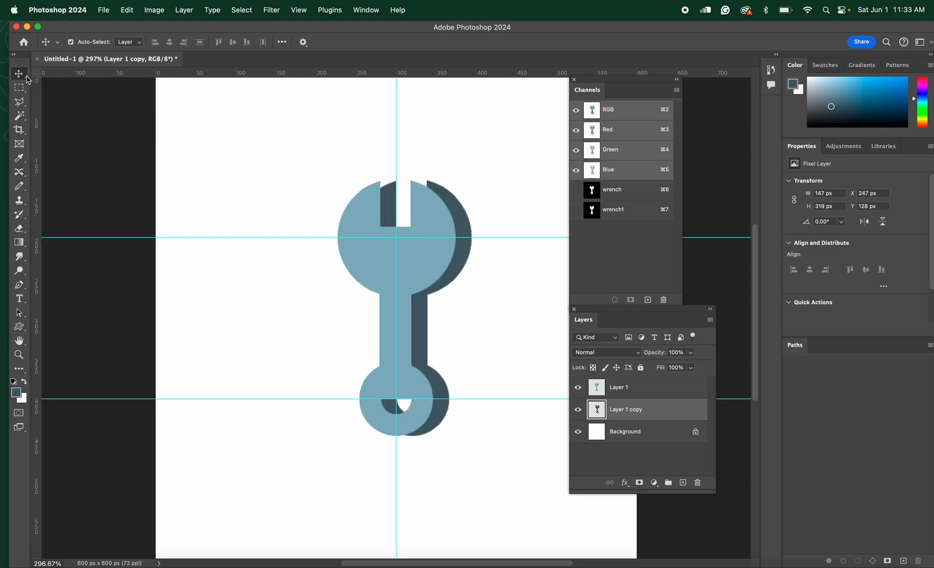
{"action": "left_click_drag", "start_coordinate": [426, 237], "coordinate": [465, 237]}
Fill a triangular Polygonal Lasso selection of about 22 × 13 px above the right jaw on Layer 1 copy with the foreground color, and deselect
{"action": "left_click", "coordinate": [19, 354]}
{"action": "left_click_drag", "start_coordinate": [414, 190], "coordinate": [467, 150]}
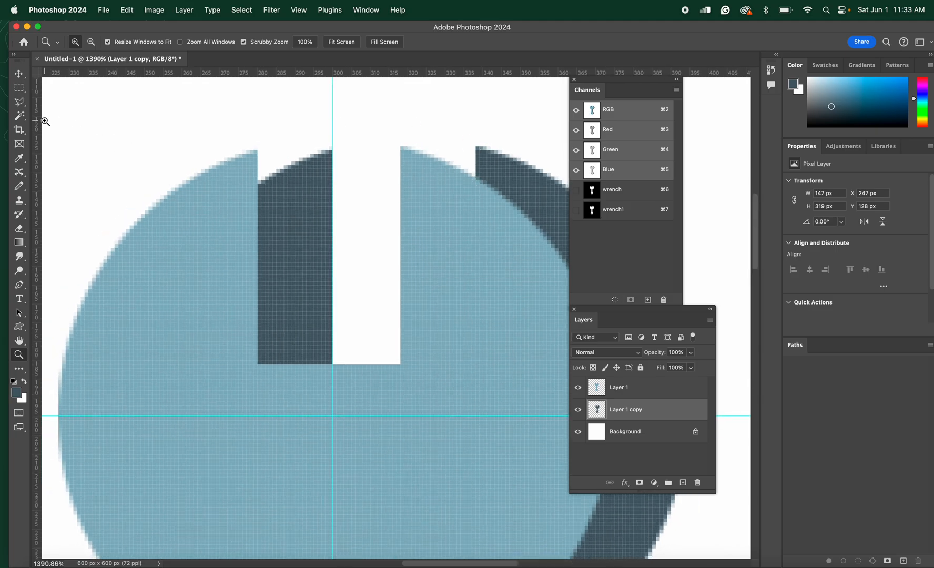
{"action": "left_click", "coordinate": [21, 103]}
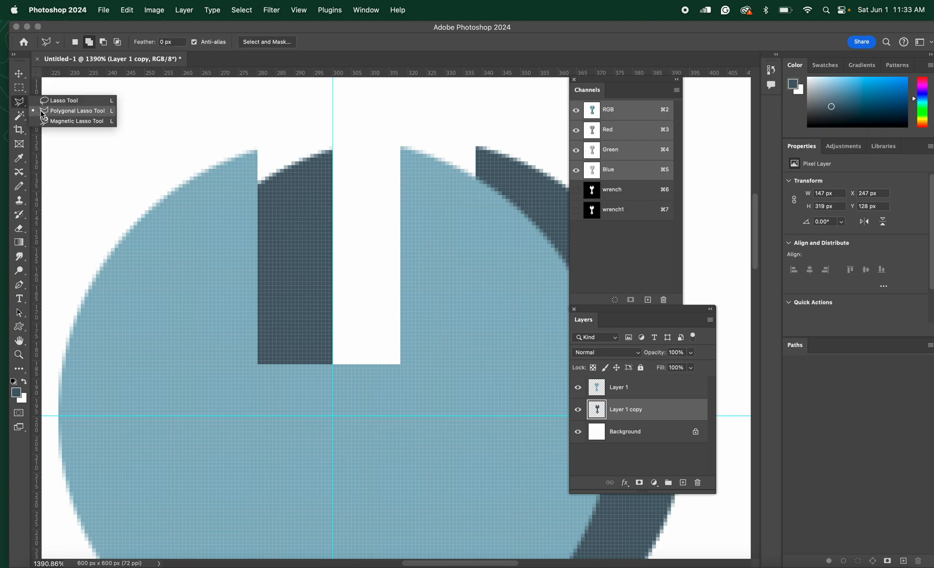
{"action": "left_click", "coordinate": [43, 111]}
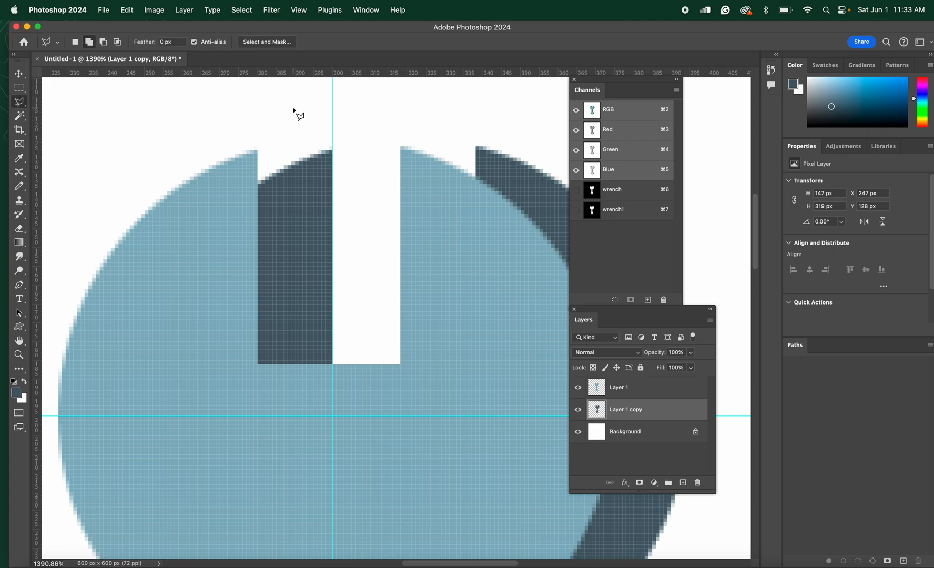
{"action": "left_click", "coordinate": [476, 148]}
{"action": "left_click", "coordinate": [400, 147]}
{"action": "left_click", "coordinate": [483, 191]}
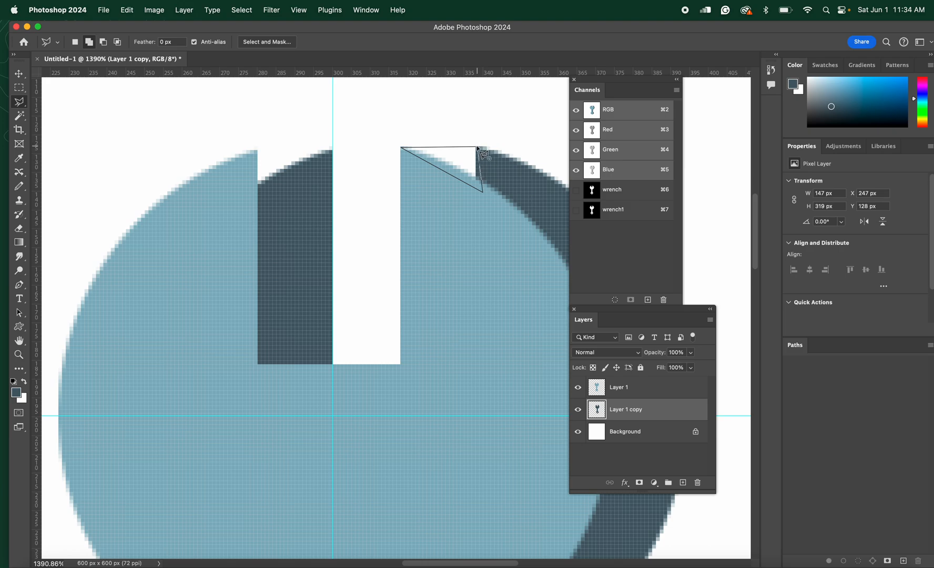
{"action": "left_click", "coordinate": [477, 149]}
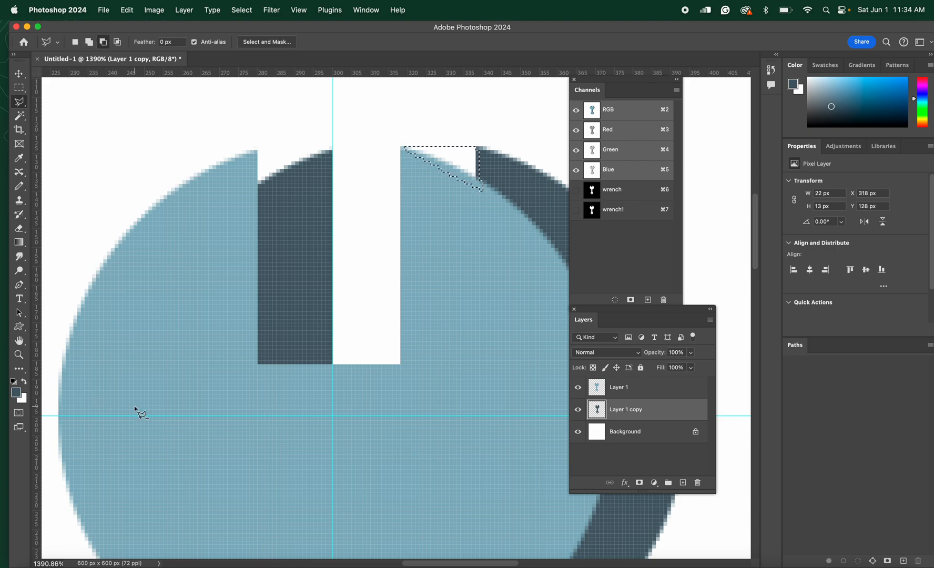
{"action": "key", "text": "alt+BackSpace"}
{"action": "key", "text": "super+d"}
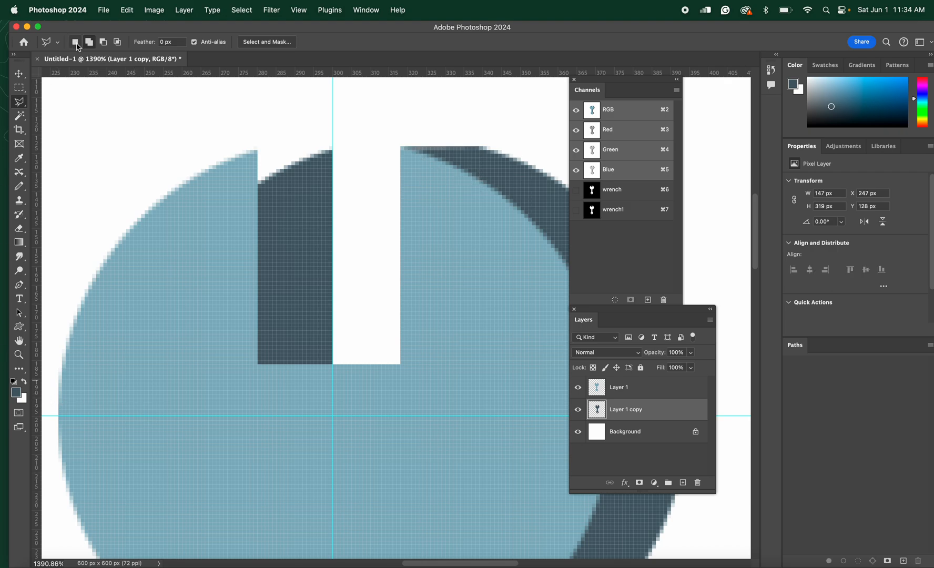
Fill a new triangular lasso selection of about 23 × 15 px above the dark inner side of the left jaw on Layer 1 copy, and deselect
{"action": "left_click", "coordinate": [75, 44]}
{"action": "left_click", "coordinate": [257, 152]}
{"action": "left_click", "coordinate": [331, 151]}
{"action": "left_click", "coordinate": [249, 205]}
{"action": "left_click", "coordinate": [257, 152]}
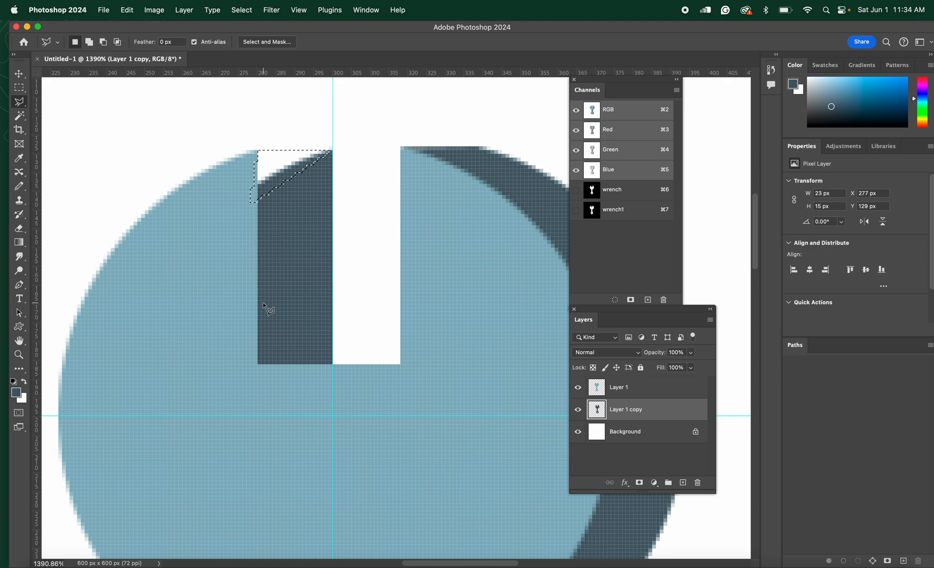
{"action": "key", "text": "alt"}
{"action": "key", "text": "alt+BackSpace"}
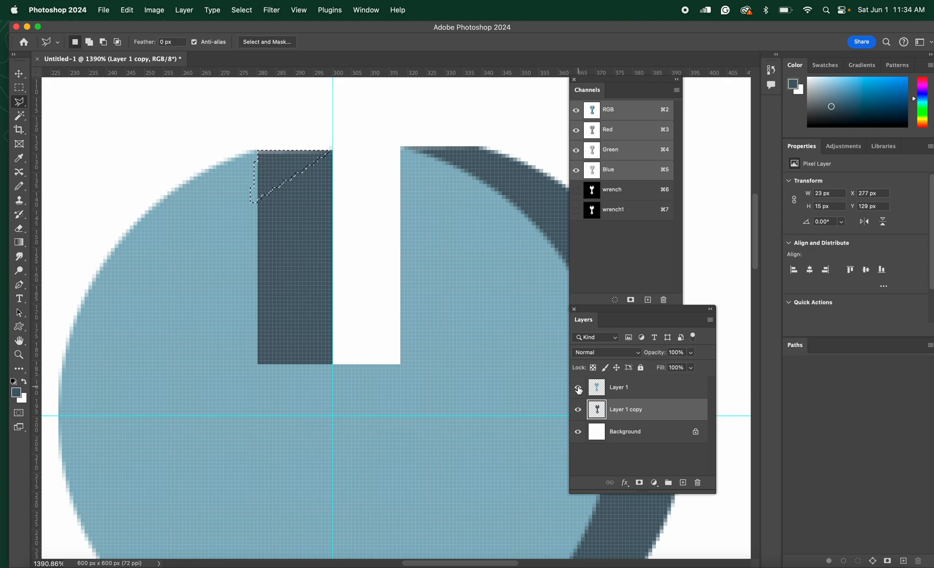
{"action": "key", "text": "super+d"}
Examine the filled corners of the dark wrench with Layer 1 hidden, and review the whole wrench with Layer 1 shown
{"action": "left_click", "coordinate": [578, 388]}
{"action": "left_click", "coordinate": [579, 389]}
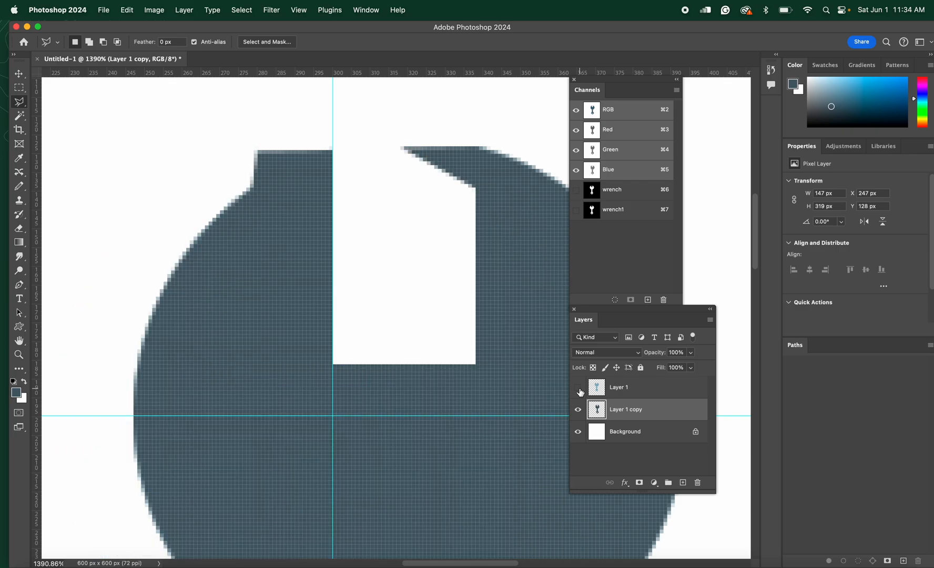
{"action": "key", "text": "super+minus"}
{"action": "key", "text": "super+minus"}
{"action": "key", "text": "super+minus"}
{"action": "key", "text": "super+minus"}
{"action": "key", "text": "super+minus"}
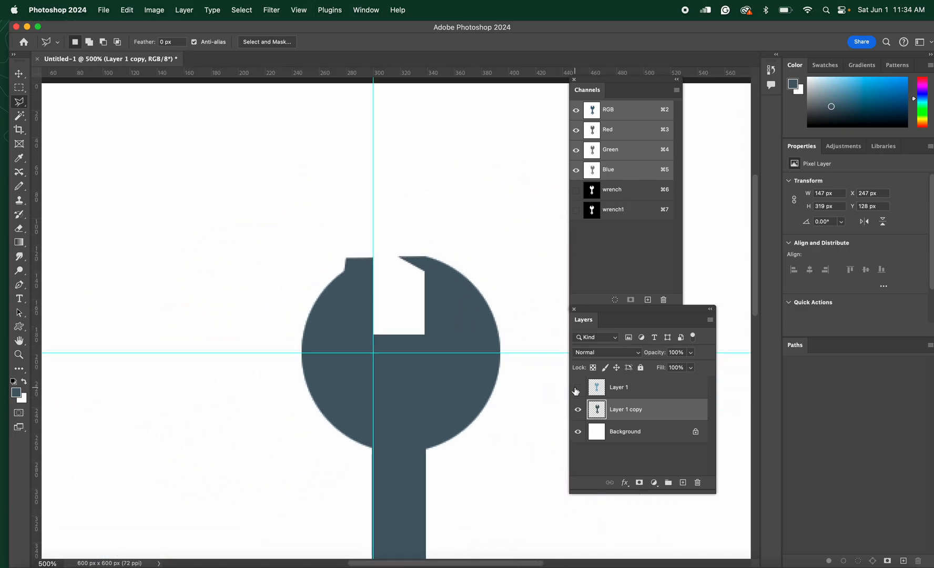
{"action": "left_click", "coordinate": [577, 390]}
{"action": "scroll", "coordinate": [312, 337], "scroll_direction": "down", "scroll_amount": 6}
{"action": "scroll", "coordinate": [312, 338], "scroll_direction": "right", "scroll_amount": 3}
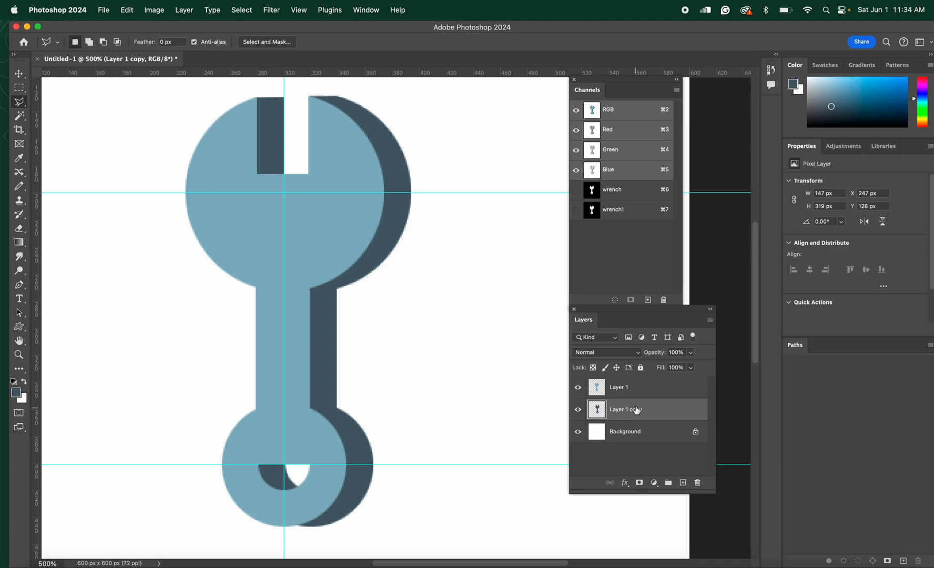
Try rotating only Layer 1 about 30 degrees counter-clockwise with Free Transform, and undo the rotation
{"action": "left_click", "coordinate": [638, 395], "text": "shift"}
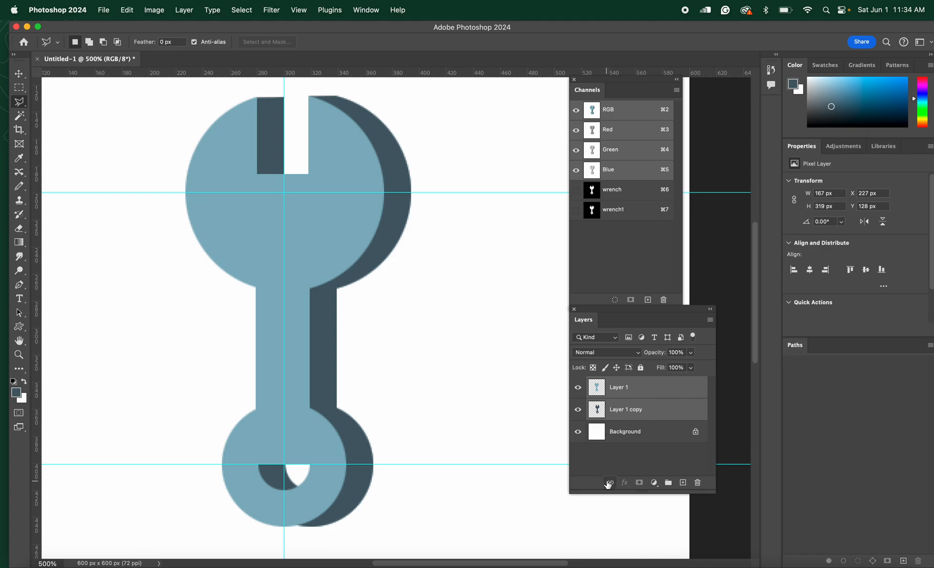
{"action": "left_click", "coordinate": [619, 392]}
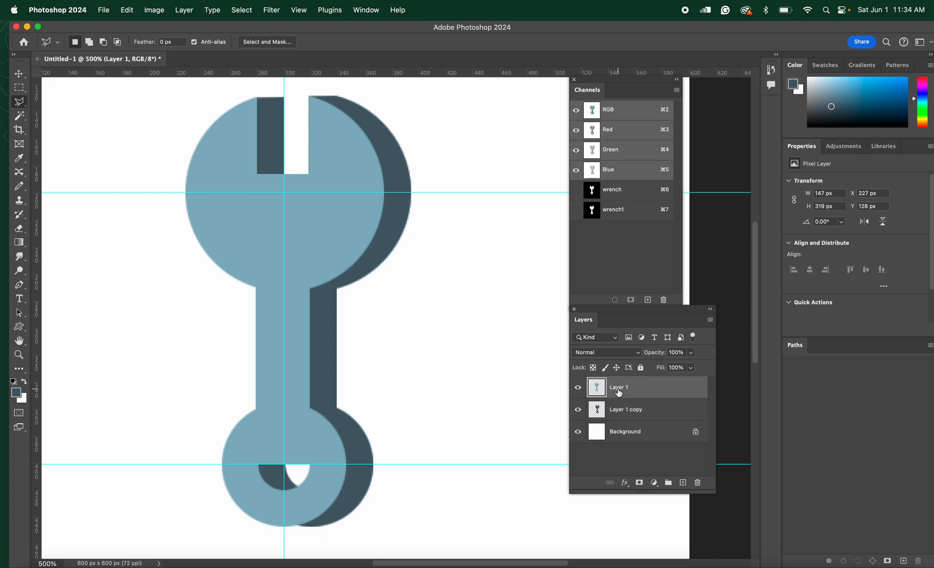
{"action": "key", "text": "super+t"}
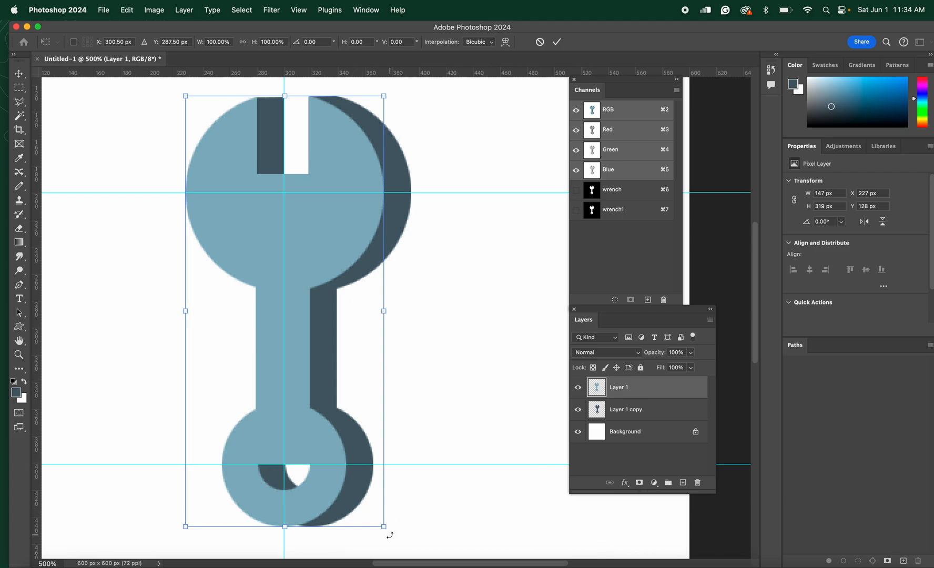
{"action": "left_click_drag", "start_coordinate": [389, 535], "coordinate": [492, 453]}
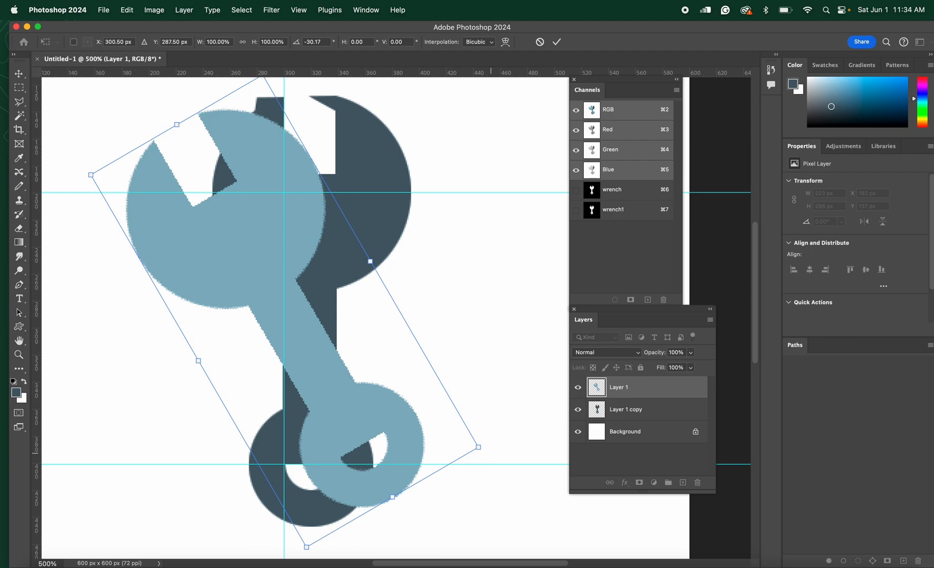
{"action": "key", "text": "super+z"}
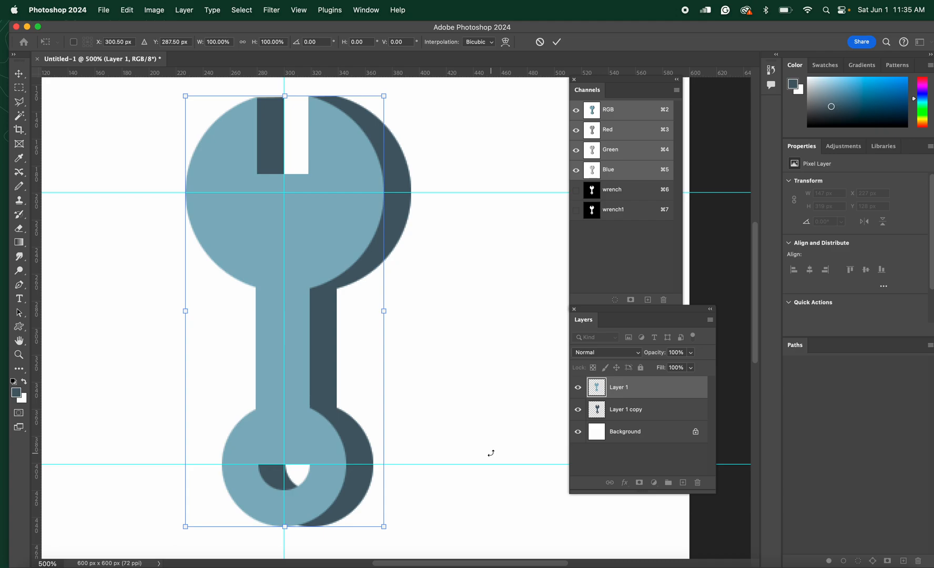
{"action": "key", "text": "Return"}
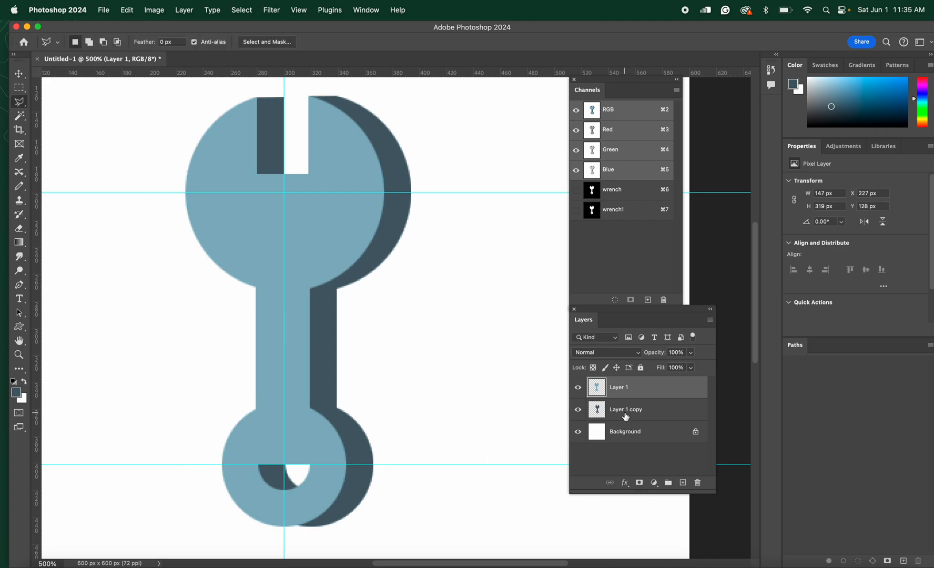
Link Layer 1 and Layer 1 copy, and rotate them together counter-clockwise so the wrench head tilts toward the canvas's upper left
{"action": "left_click", "coordinate": [625, 416], "text": "shift"}
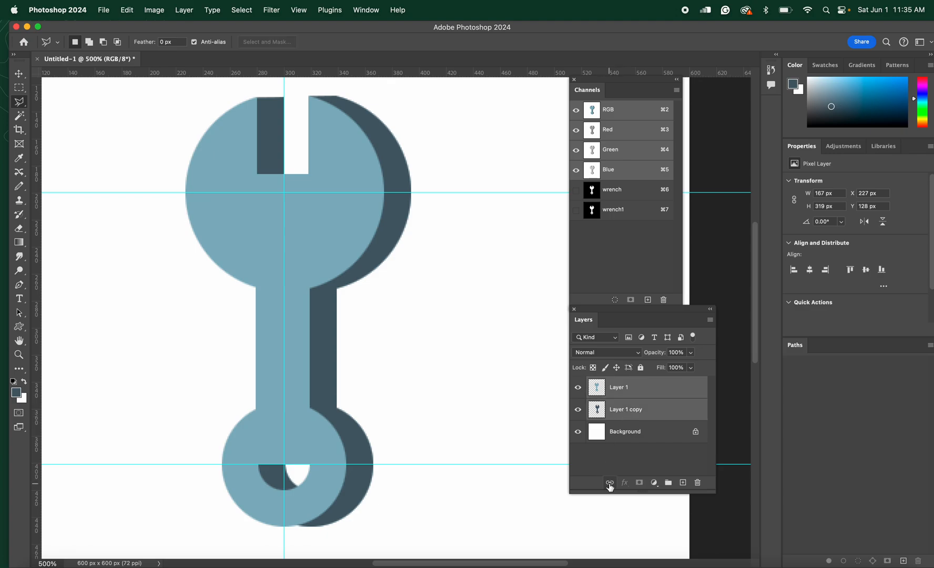
{"action": "left_click", "coordinate": [609, 483]}
{"action": "key", "text": "super+t"}
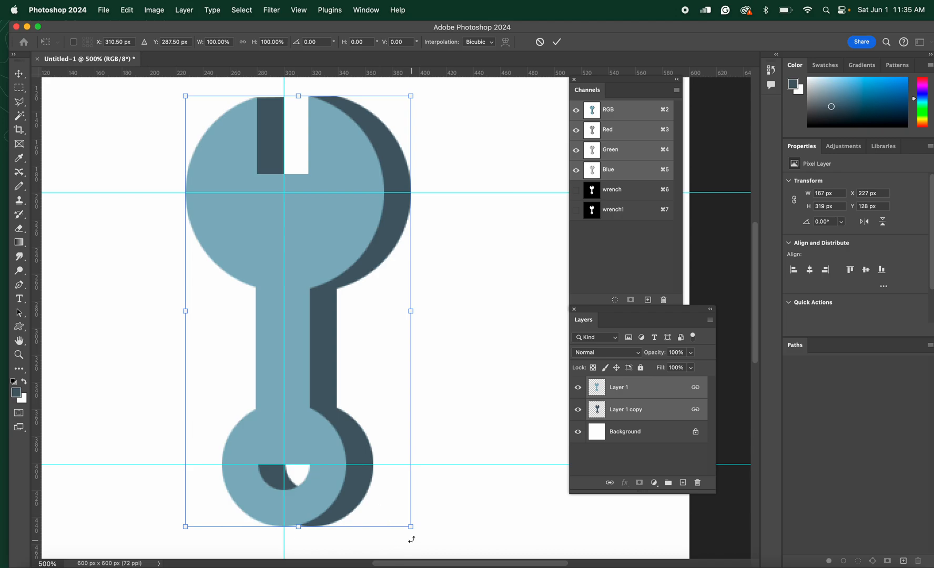
{"action": "left_click_drag", "start_coordinate": [415, 537], "coordinate": [498, 458]}
{"action": "key", "text": "Return"}
Fit the whole canvas in view and hide the guides
{"action": "key", "text": "l"}
{"action": "key", "text": "super+0"}
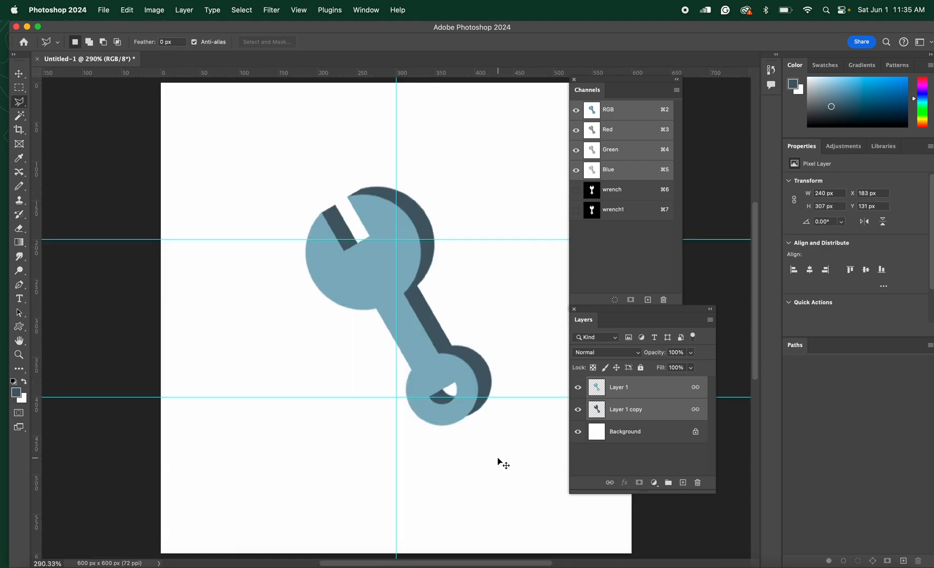
{"action": "key", "text": "super+semicolon"}
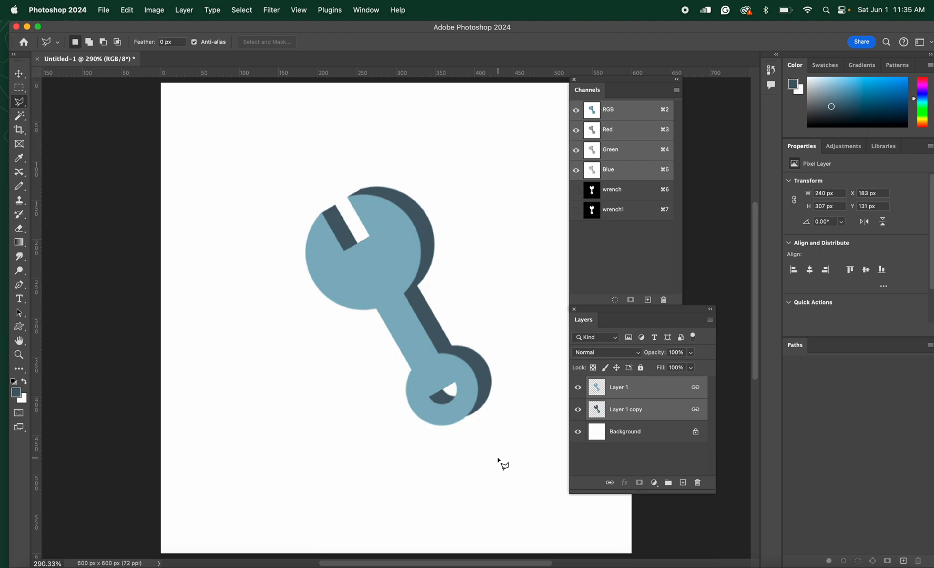
Move the linked wrench layers toward the canvas's lower right, to about X 243 px, Y 237 px
{"action": "key", "text": "v"}
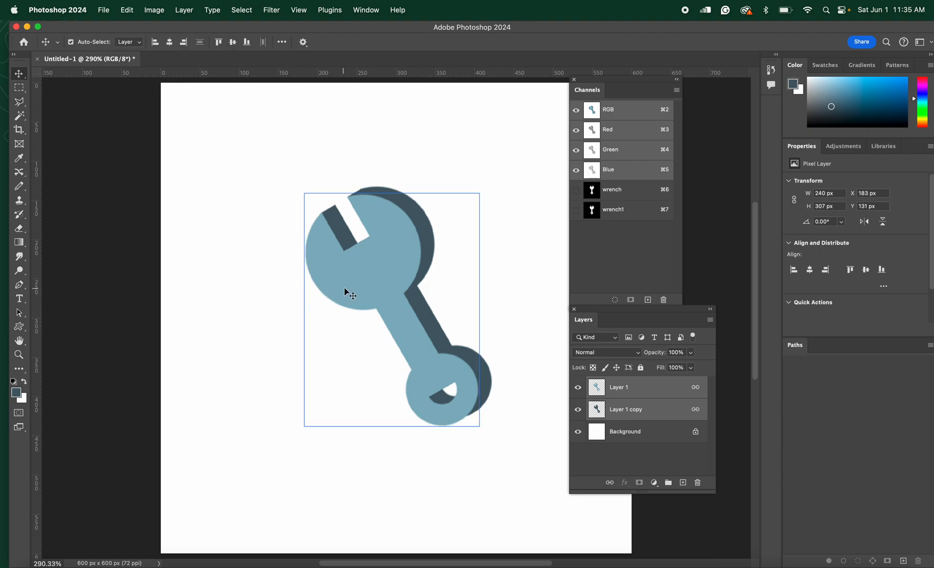
{"action": "left_click_drag", "start_coordinate": [343, 291], "coordinate": [401, 370]}
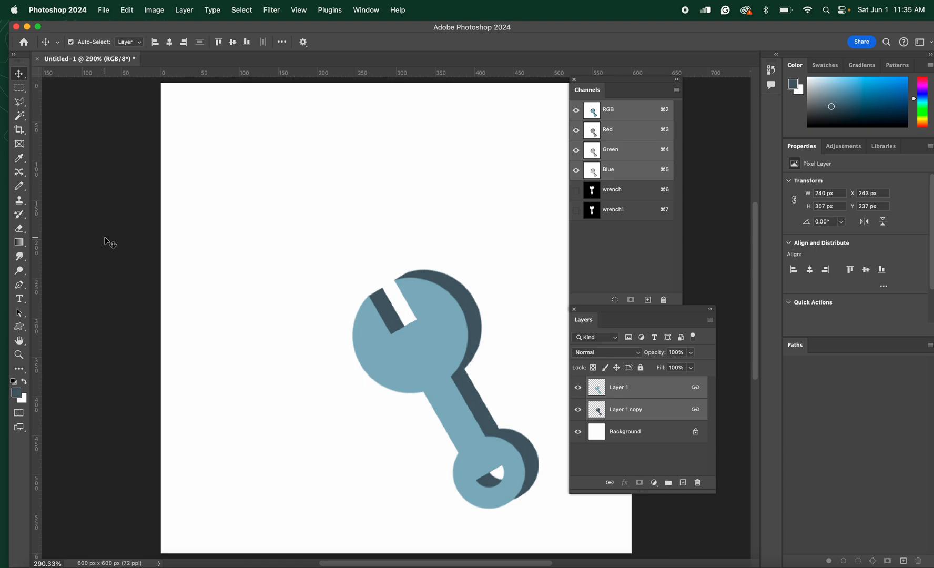
Add the text "WRENCH" above and to the left of the wrench, select it, and open the Character settings
{"action": "left_click", "coordinate": [22, 299]}
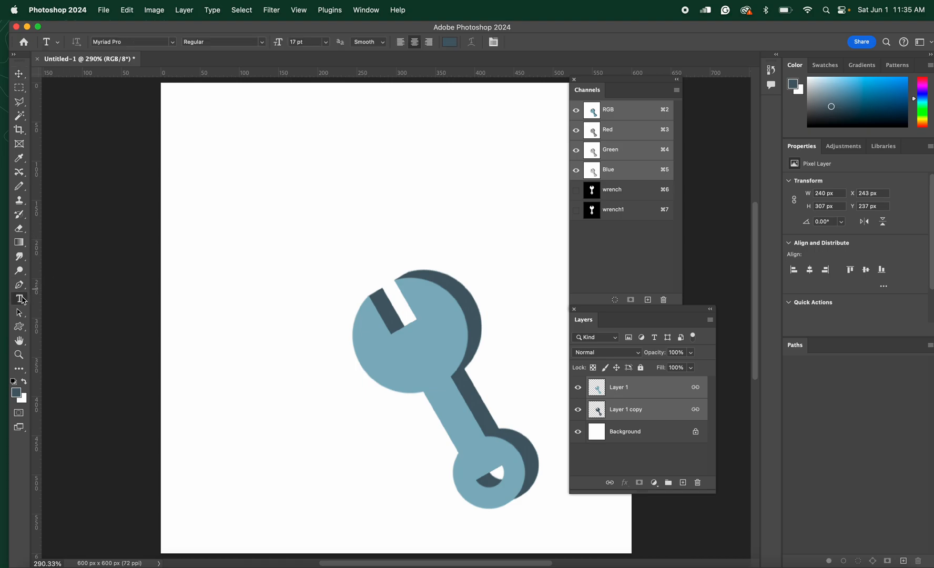
{"action": "left_click", "coordinate": [237, 172]}
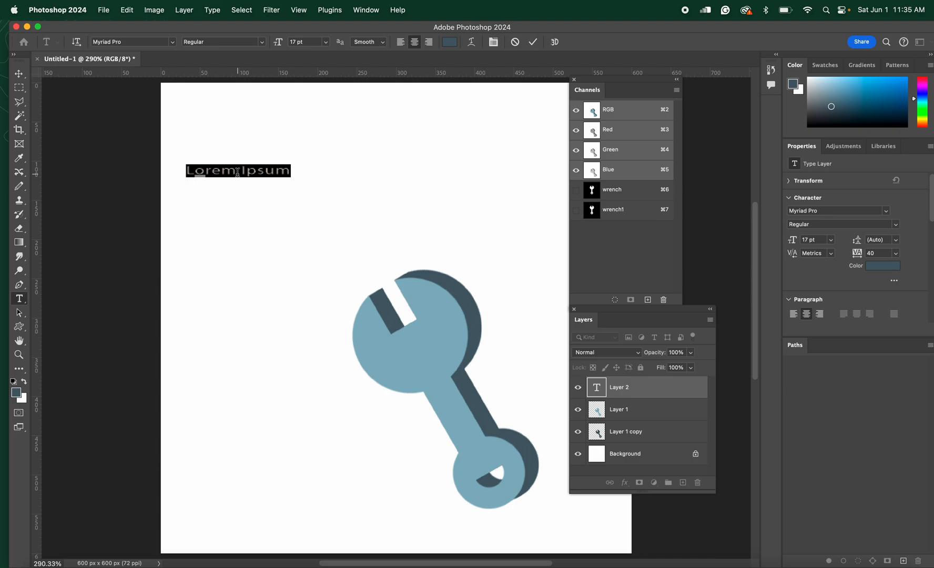
{"action": "type", "text": "WRENCH"}
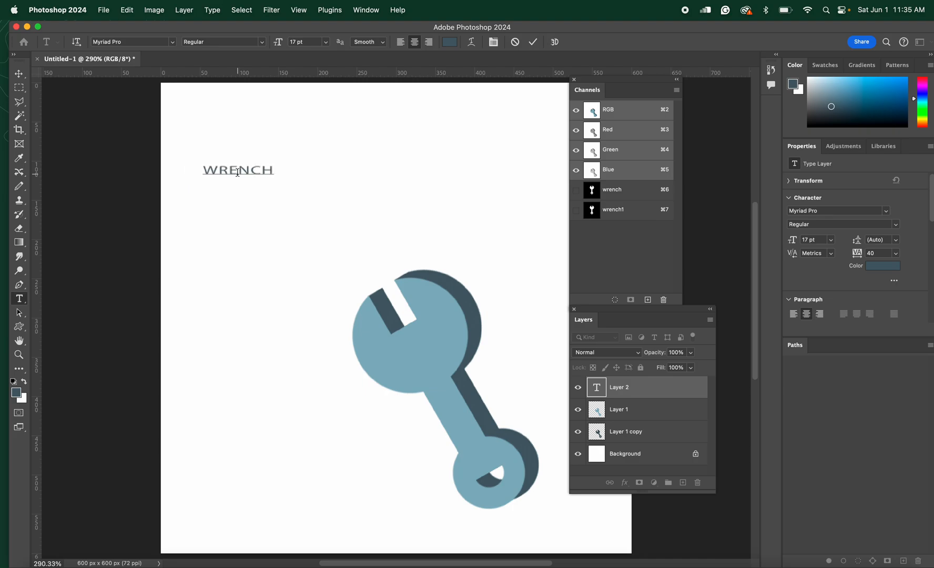
{"action": "key", "text": "super+a"}
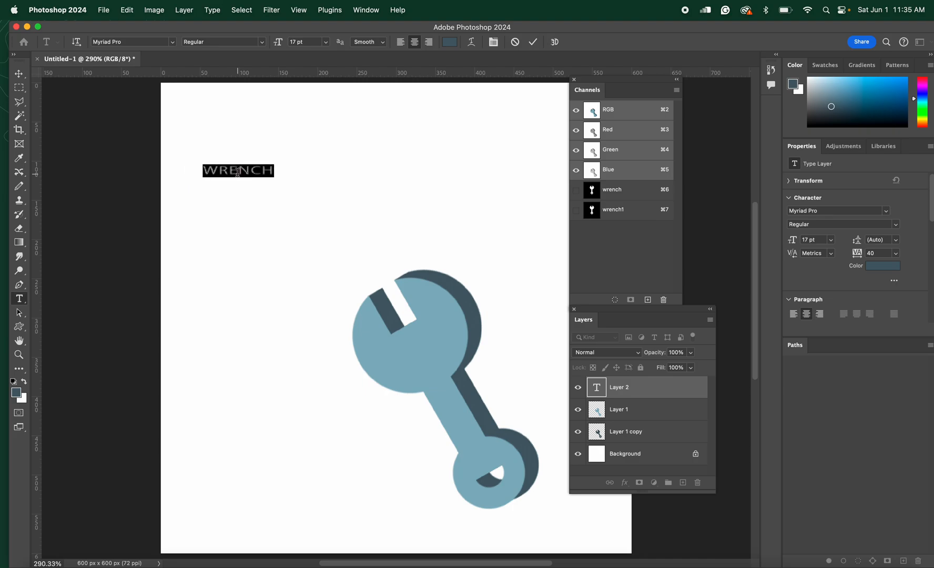
{"action": "key", "text": "super+t"}
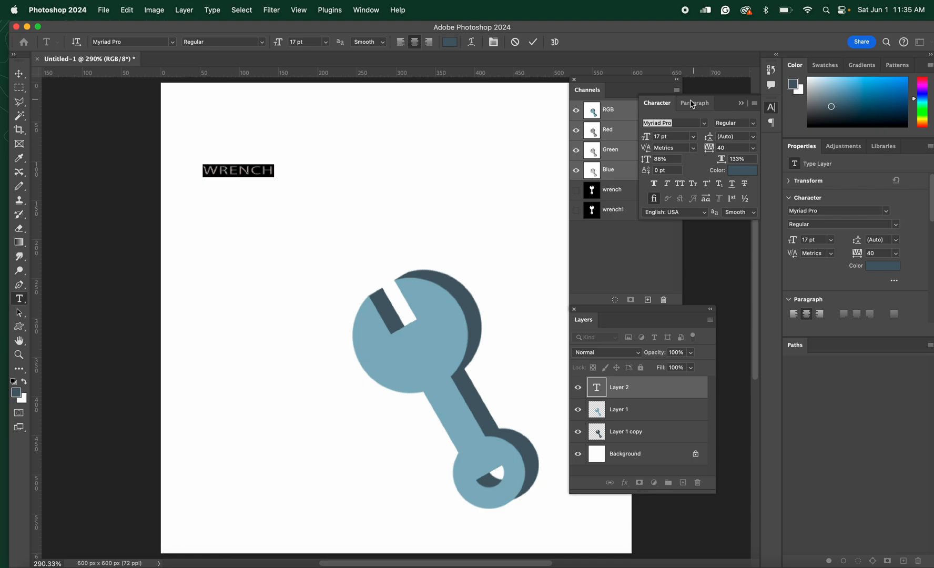
Try to change the text's font to Arial Narrow Bold at 48 pt
{"action": "type", "text": "ARIAL"}
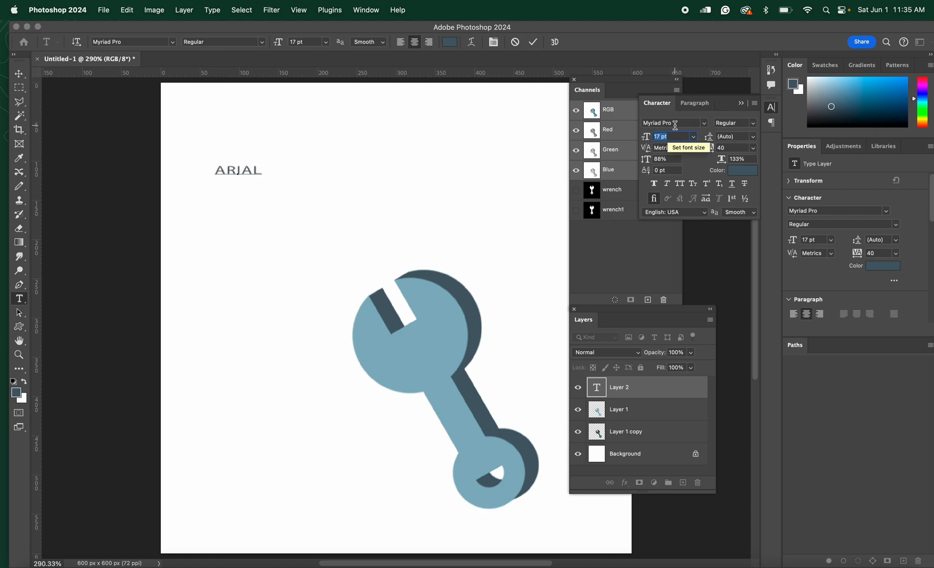
{"action": "double_click", "coordinate": [673, 123]}
{"action": "type", "text": "ARI"}
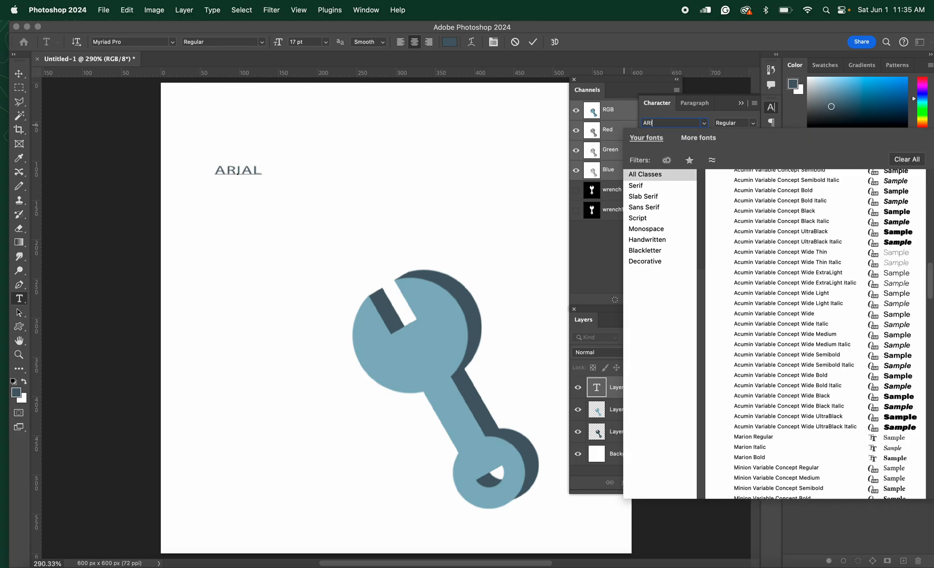
{"action": "type", "text": "AL"}
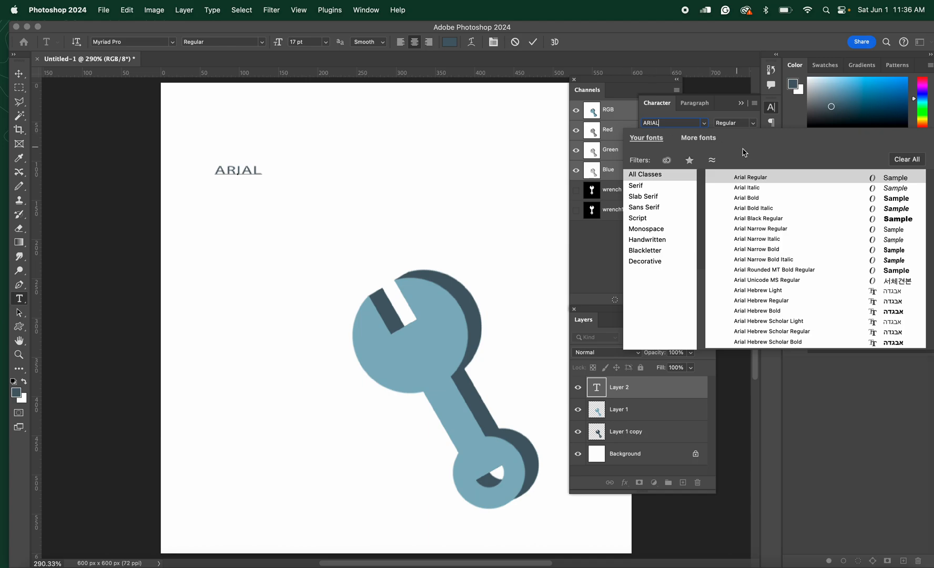
{"action": "key", "text": "Down"}
{"action": "key", "text": "Down"}
{"action": "key", "text": "Down"}
{"action": "key", "text": "Down"}
{"action": "key", "text": "Down"}
{"action": "key", "text": "Down"}
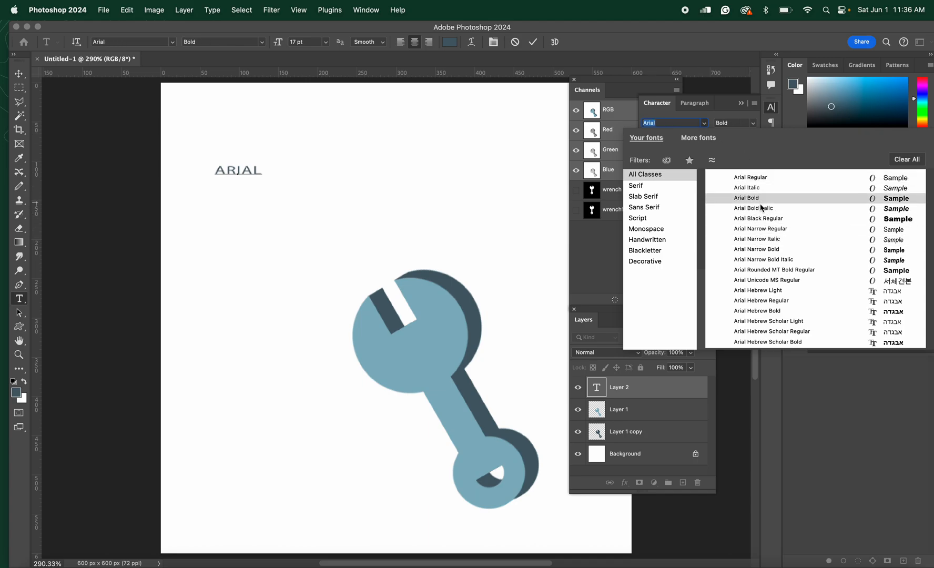
{"action": "left_click", "coordinate": [771, 254]}
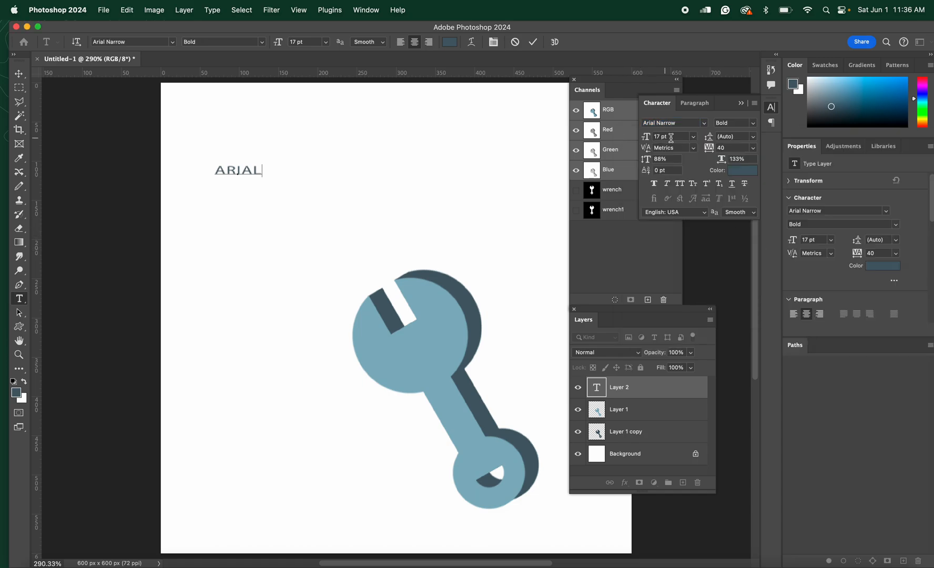
{"action": "left_click", "coordinate": [693, 137]}
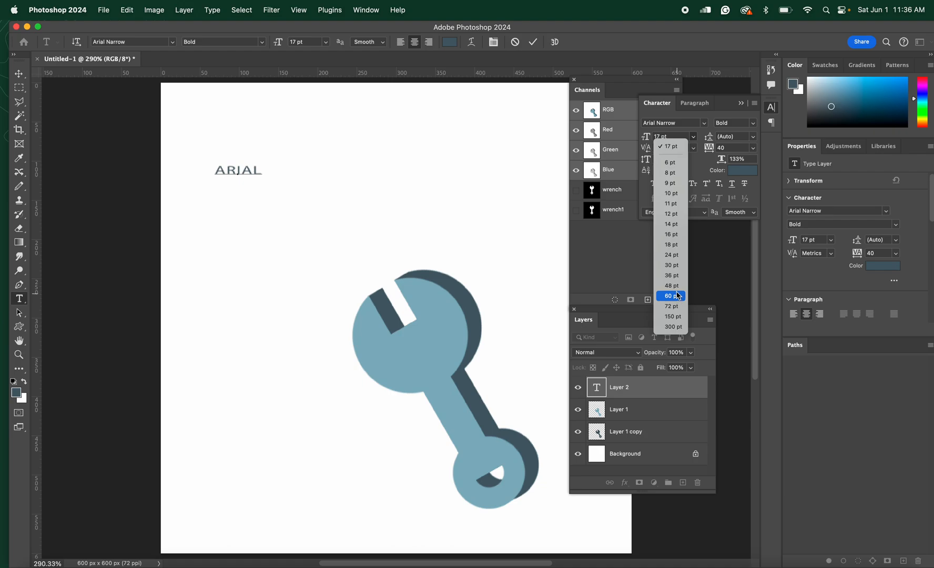
{"action": "left_click", "coordinate": [674, 286]}
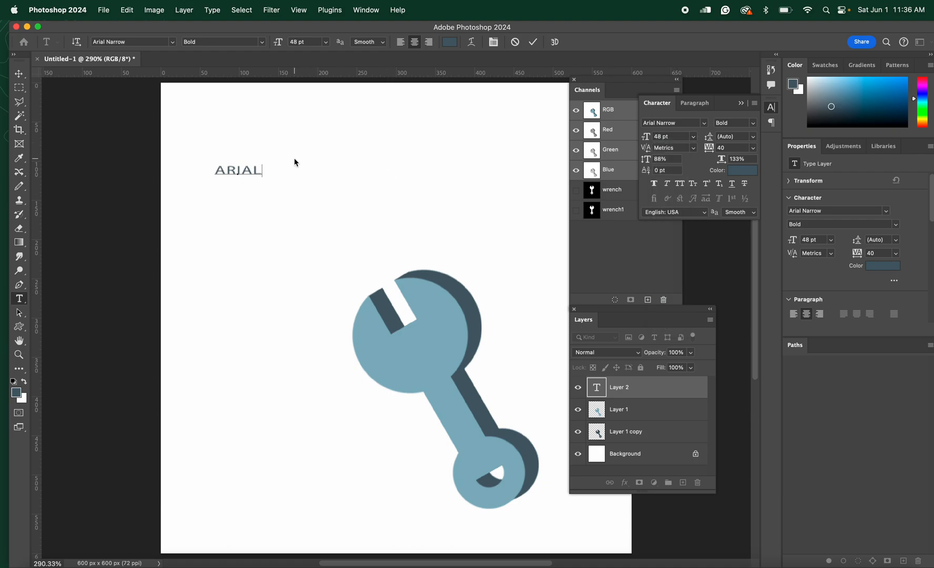
Select the mistyped word "ARIAL" on the canvas and replace it with "WRENCH"
{"action": "double_click", "coordinate": [249, 171]}
{"action": "double_click", "coordinate": [250, 171]}
{"action": "left_click", "coordinate": [250, 171]}
{"action": "left_click_drag", "start_coordinate": [260, 169], "coordinate": [204, 169]}
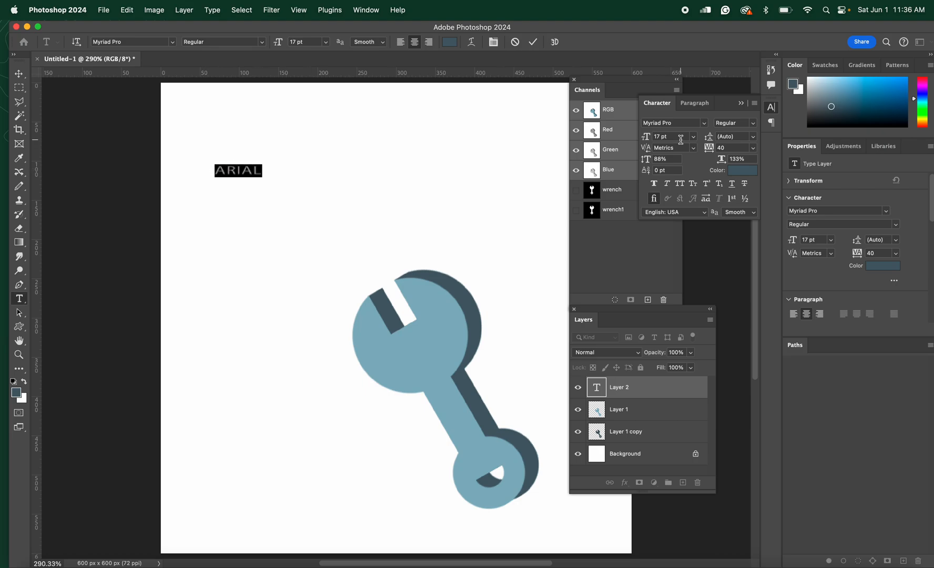
{"action": "type", "text": "WRENCH"}
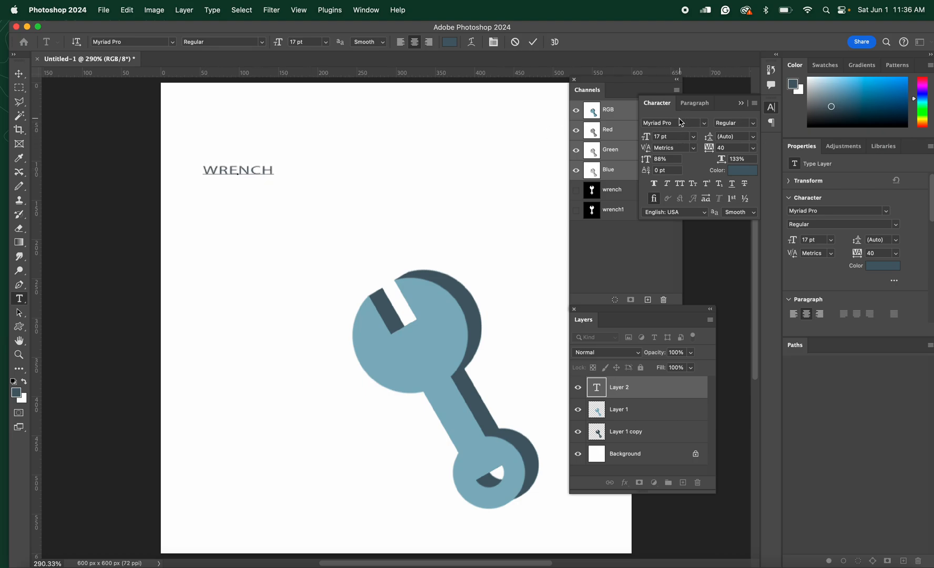
Try to set the WRENCH text to Arial Bold at 36 pt
{"action": "left_click", "coordinate": [680, 123]}
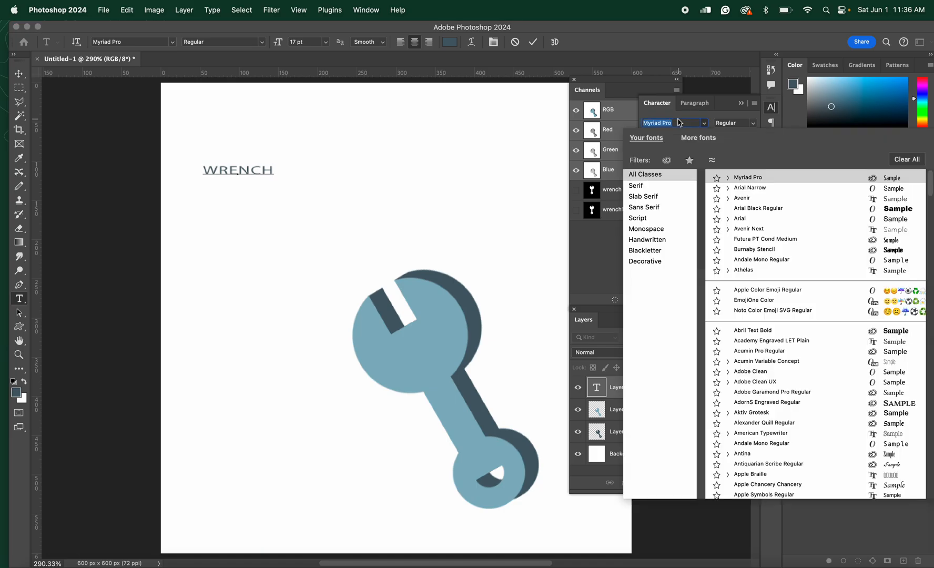
{"action": "type", "text": "Acumin Variable C..."}
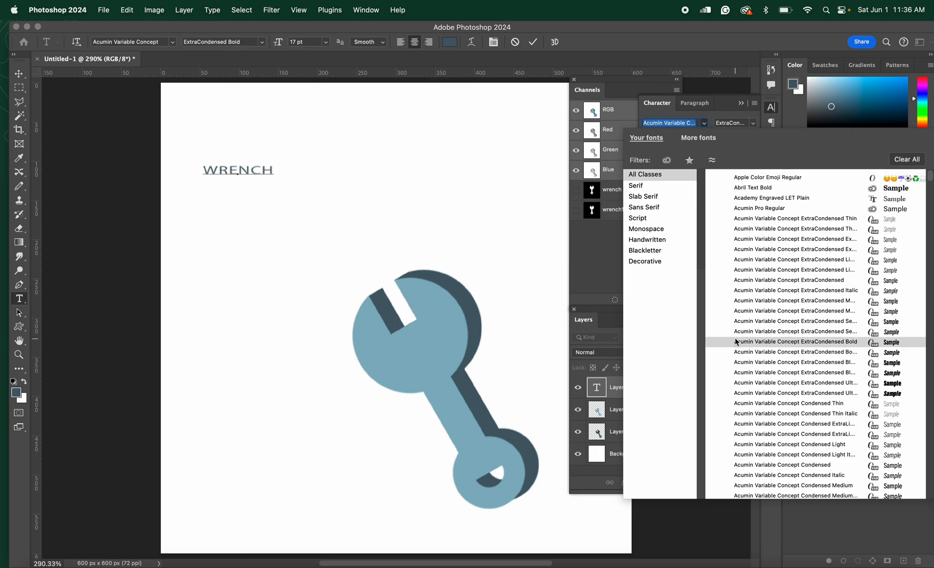
{"action": "scroll", "coordinate": [736, 341], "scroll_direction": "down", "scroll_amount": 10}
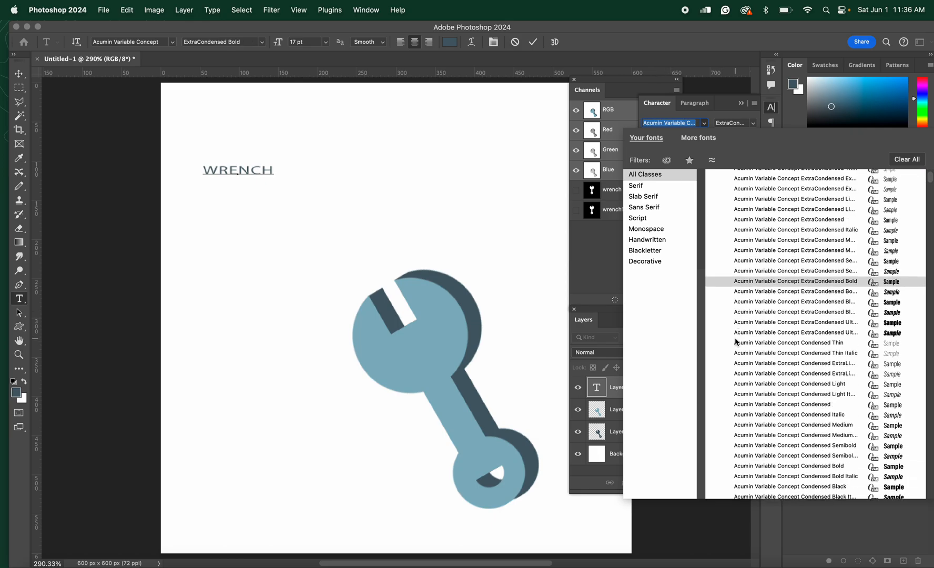
{"action": "scroll", "coordinate": [736, 341], "scroll_direction": "down", "scroll_amount": 10}
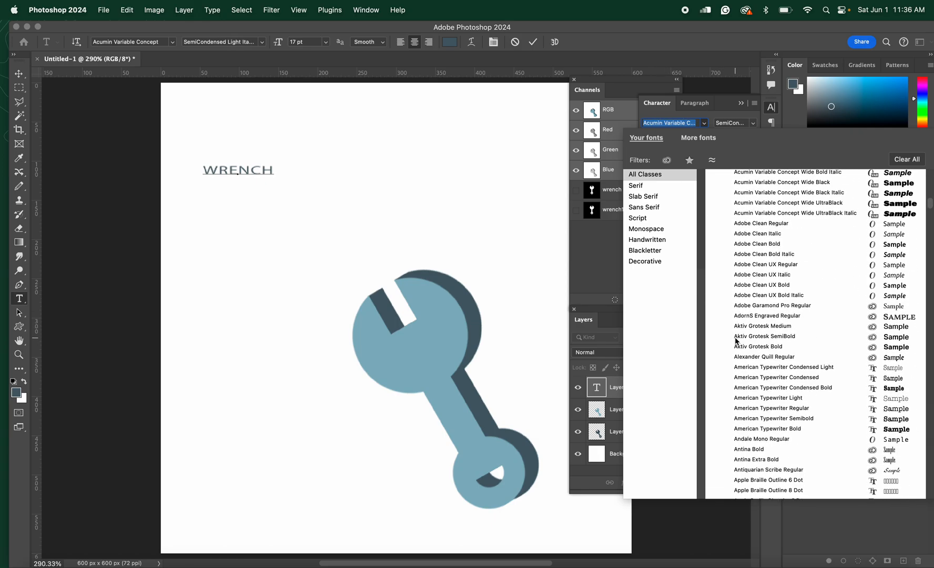
{"action": "scroll", "coordinate": [737, 341], "scroll_direction": "down", "scroll_amount": 10}
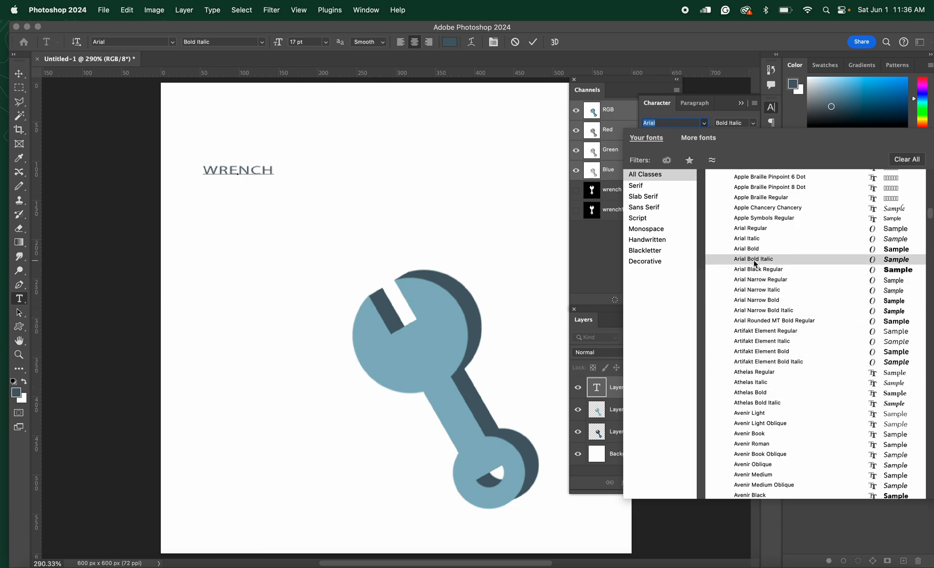
{"action": "left_click", "coordinate": [753, 251]}
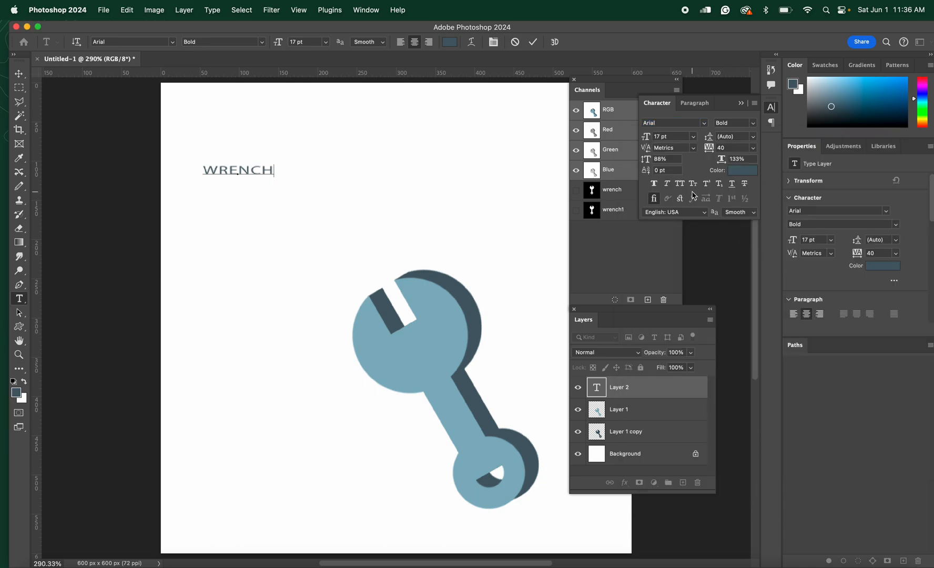
{"action": "left_click", "coordinate": [693, 137]}
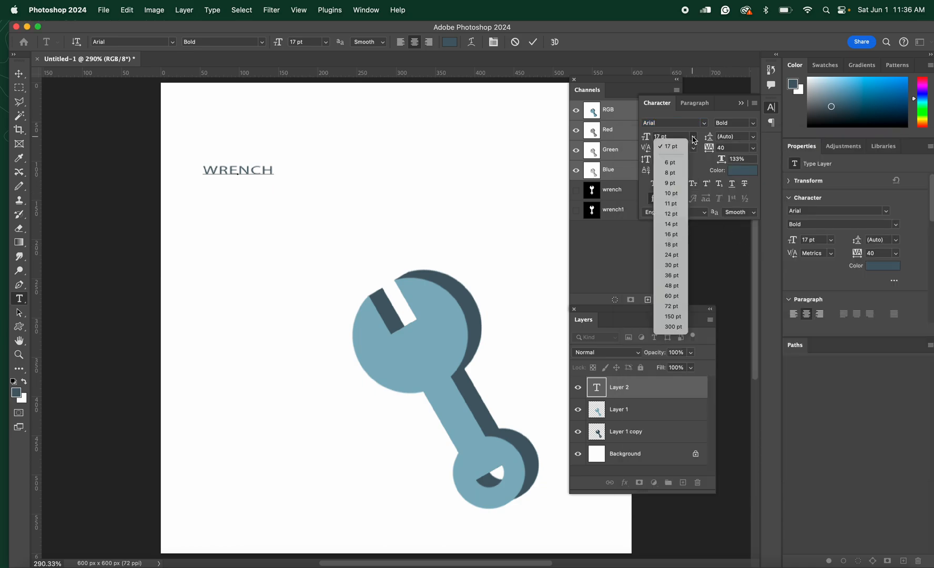
{"action": "left_click", "coordinate": [669, 275]}
Select all the letters of WRENCH and format them as Arial Bold at 48 pt
{"action": "left_click_drag", "start_coordinate": [275, 170], "coordinate": [192, 171]}
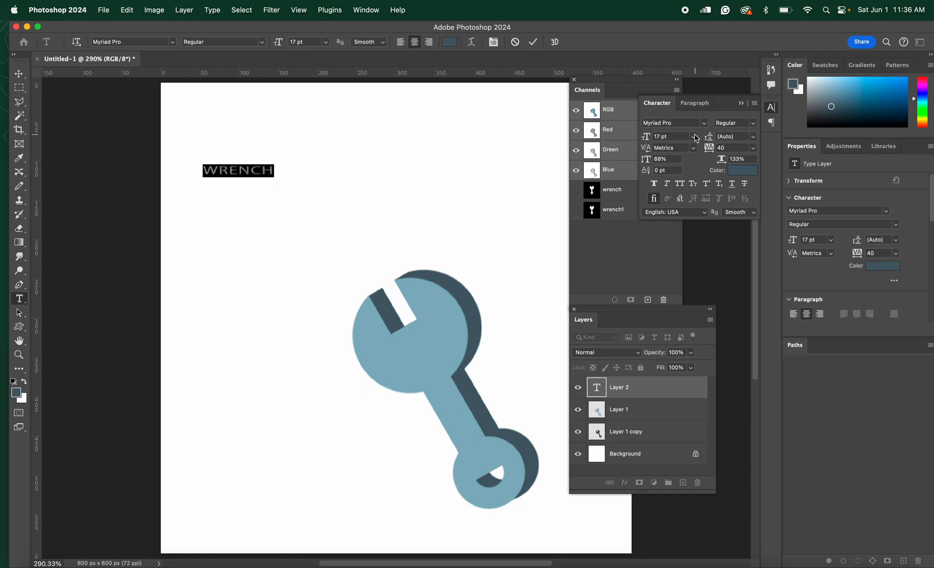
{"action": "left_click", "coordinate": [695, 136]}
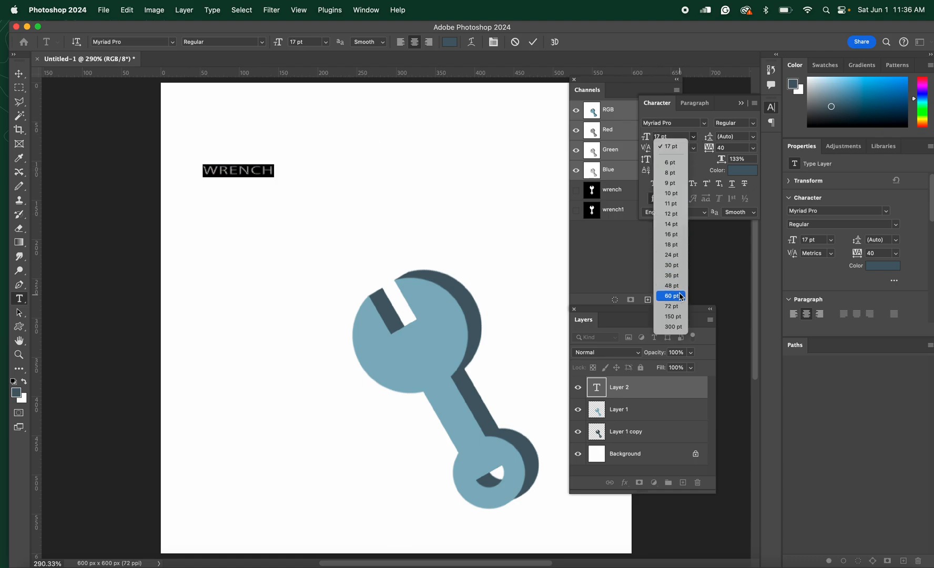
{"action": "left_click", "coordinate": [672, 286]}
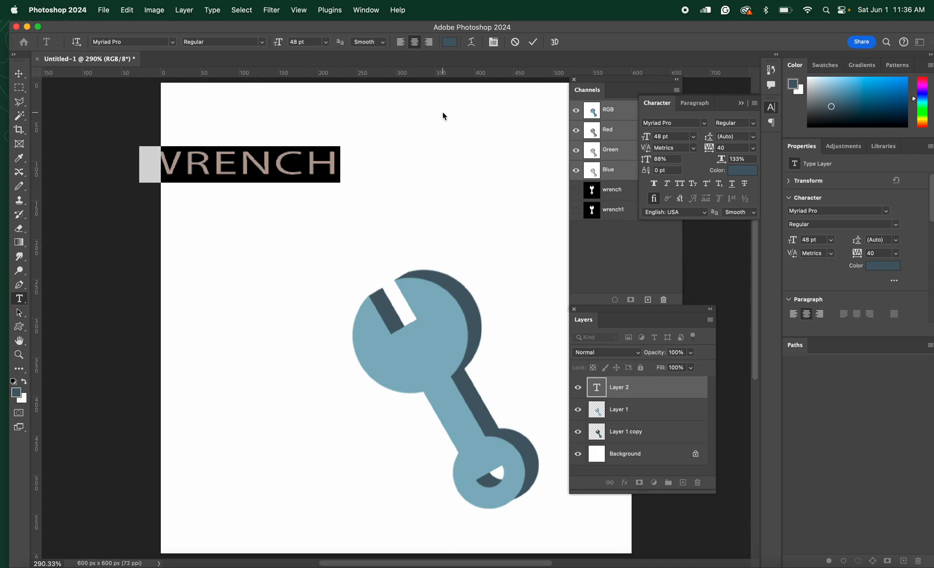
{"action": "left_click", "coordinate": [669, 124]}
{"action": "left_click", "coordinate": [704, 124]}
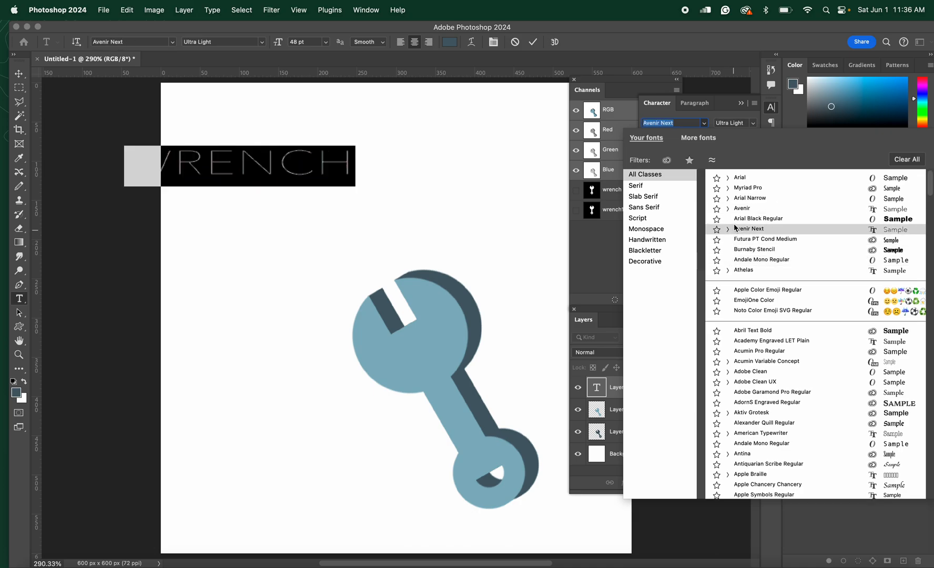
{"action": "left_click", "coordinate": [738, 178]}
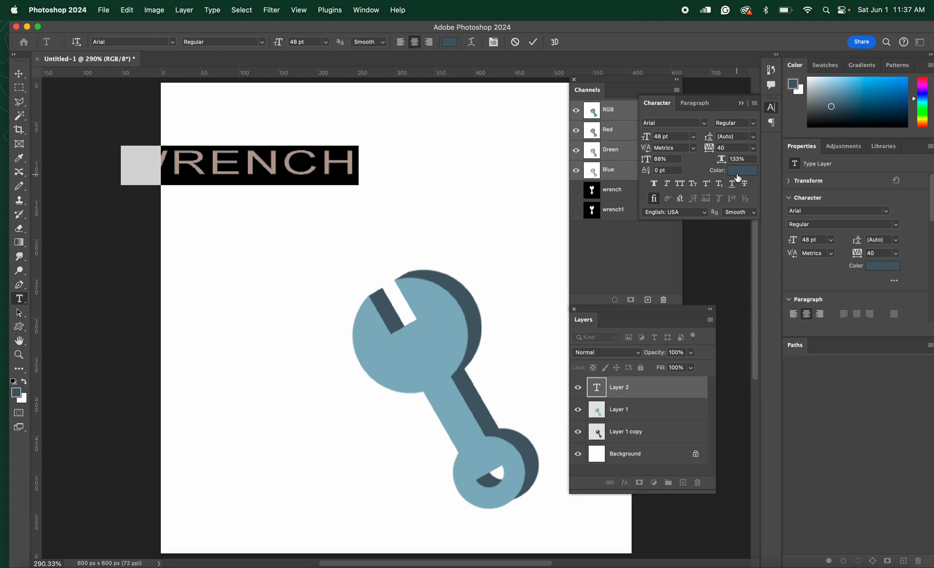
{"action": "left_click", "coordinate": [752, 124]}
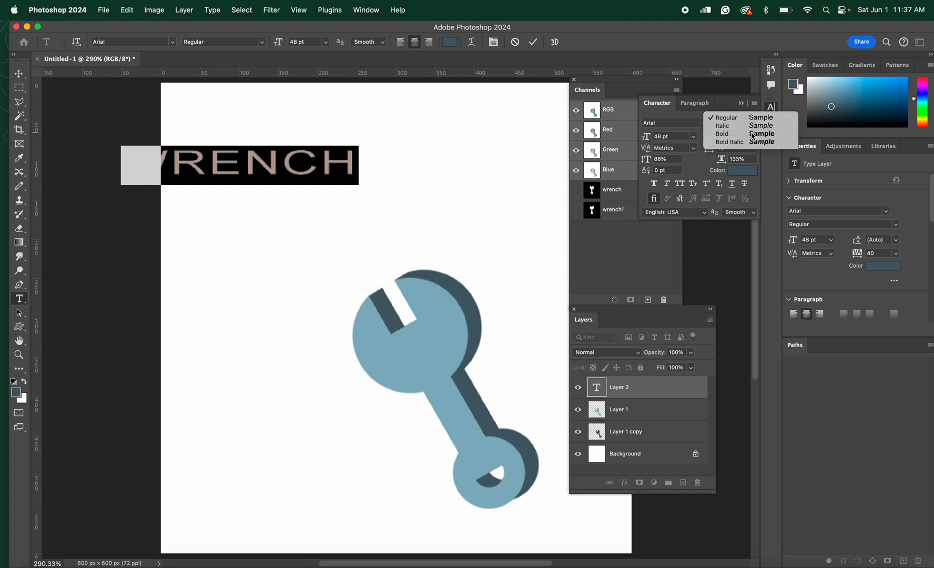
{"action": "left_click", "coordinate": [753, 134]}
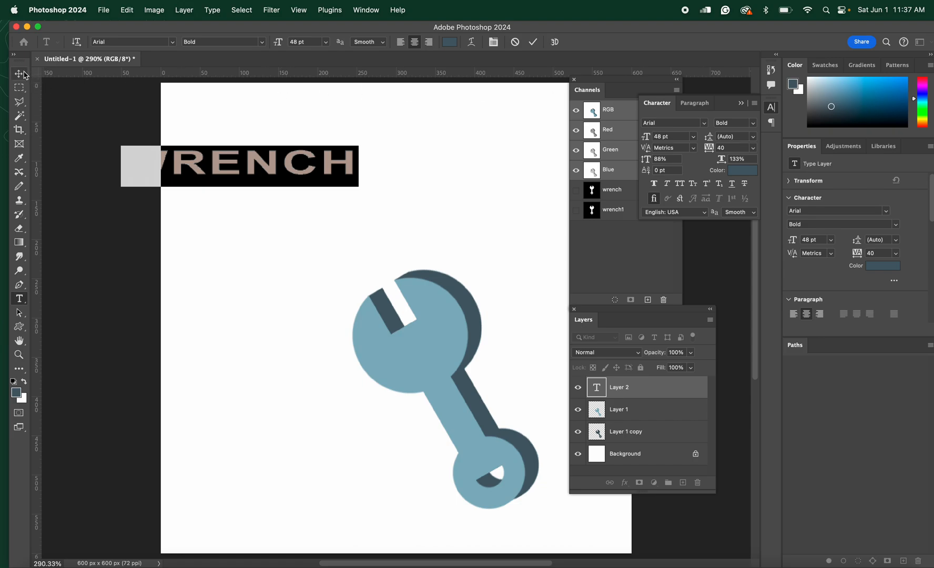
Move the WRENCH text fully onto the canvas, just above the wrench head
{"action": "left_click", "coordinate": [25, 73]}
{"action": "left_click_drag", "start_coordinate": [194, 173], "coordinate": [298, 193]}
Select the word WRENCH and recolor it orange (#c6690e)
{"action": "double_click", "coordinate": [298, 194]}
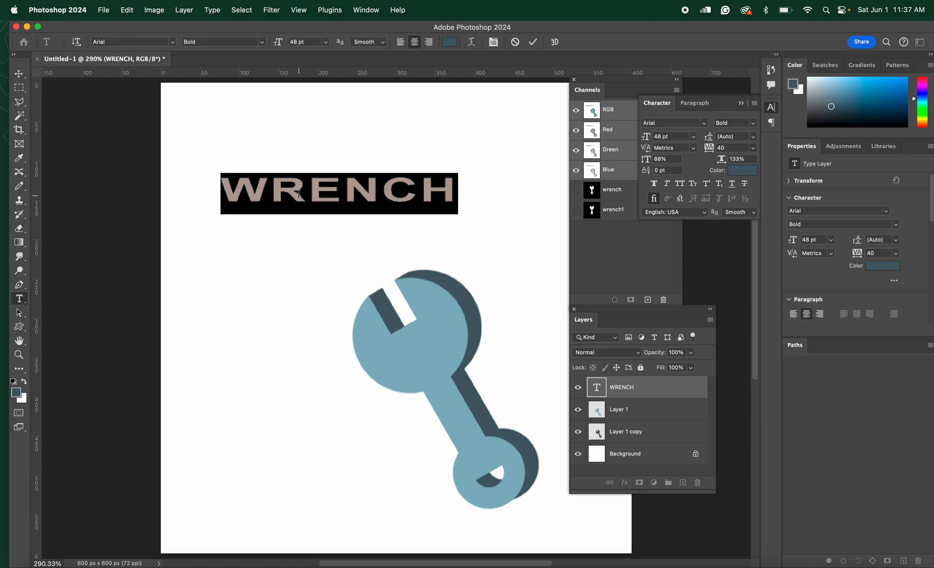
{"action": "left_click", "coordinate": [17, 393]}
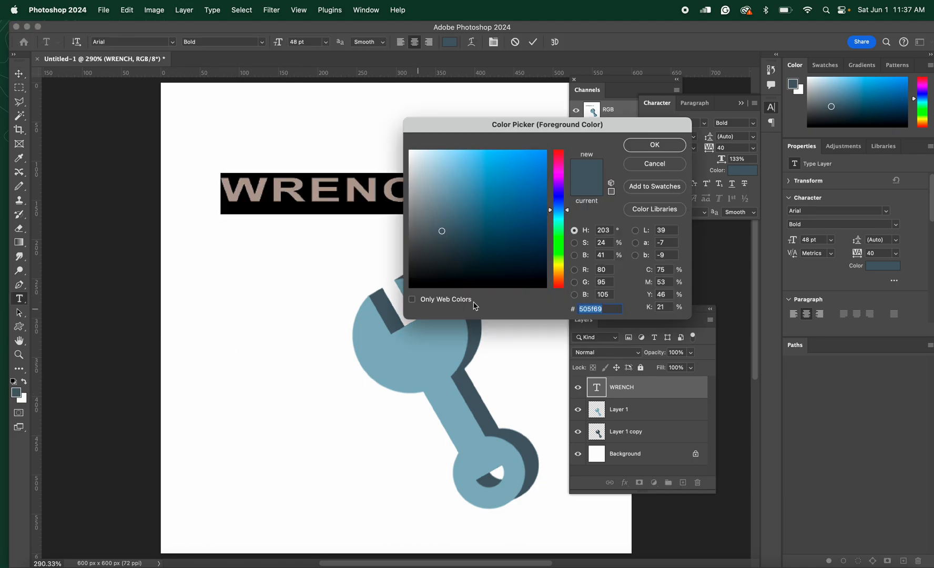
{"action": "left_click", "coordinate": [554, 276]}
{"action": "left_click", "coordinate": [537, 181]}
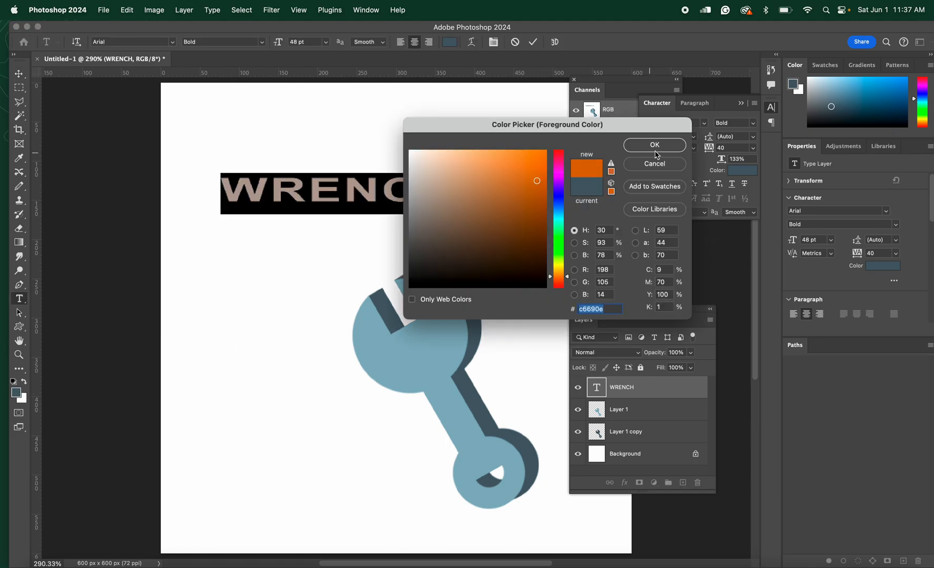
{"action": "left_click", "coordinate": [655, 146]}
Change the font of the selected WRENCH text to Athelas Bold
{"action": "left_click", "coordinate": [677, 121]}
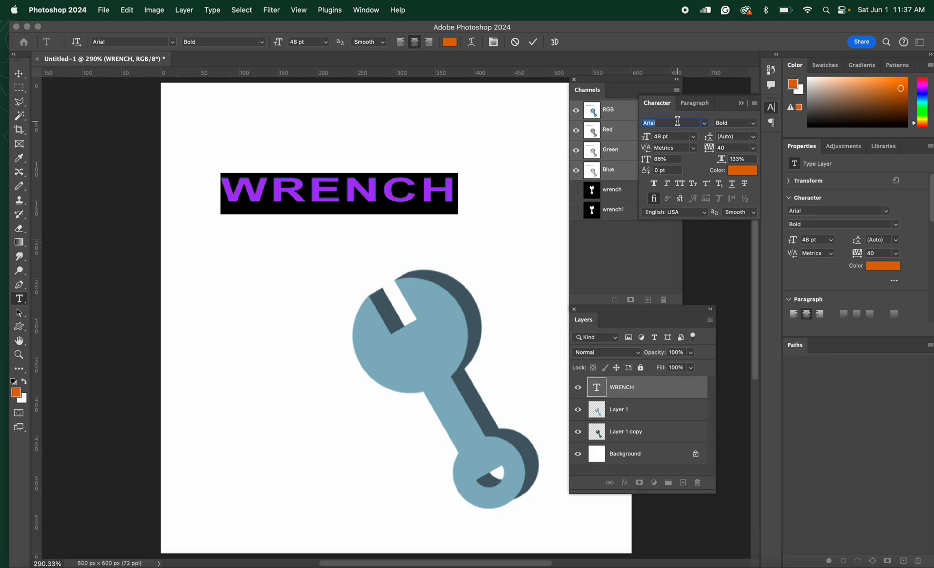
{"action": "type", "text": "at"}
{"action": "left_click", "coordinate": [747, 195]}
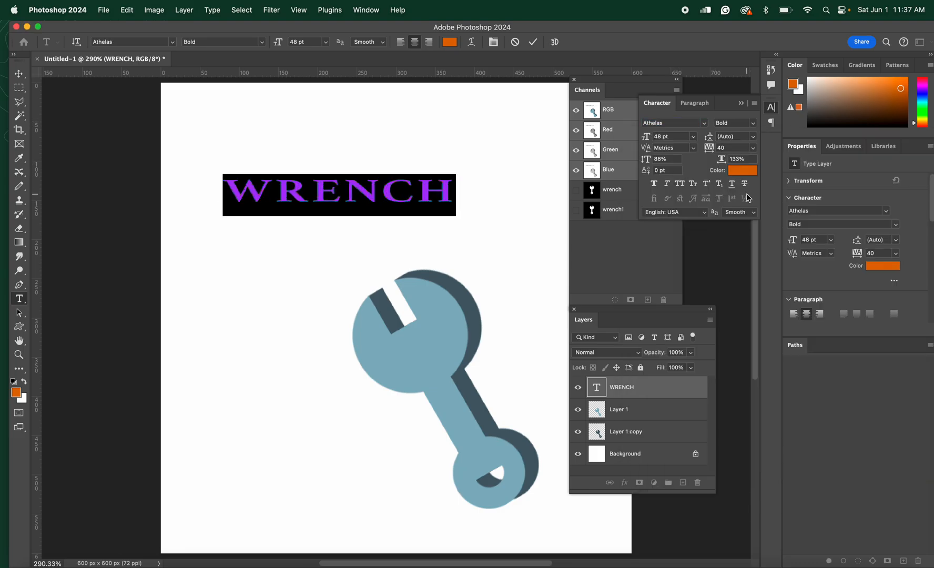
Set the WRENCH text size to 60 pt and move the title down, closer to the wrench head
{"action": "left_click", "coordinate": [694, 137]}
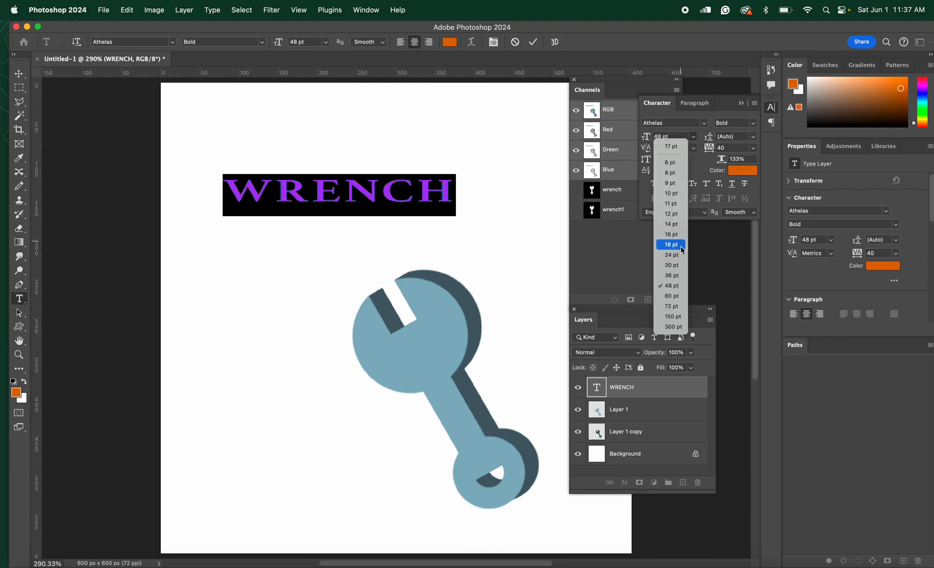
{"action": "left_click", "coordinate": [672, 296]}
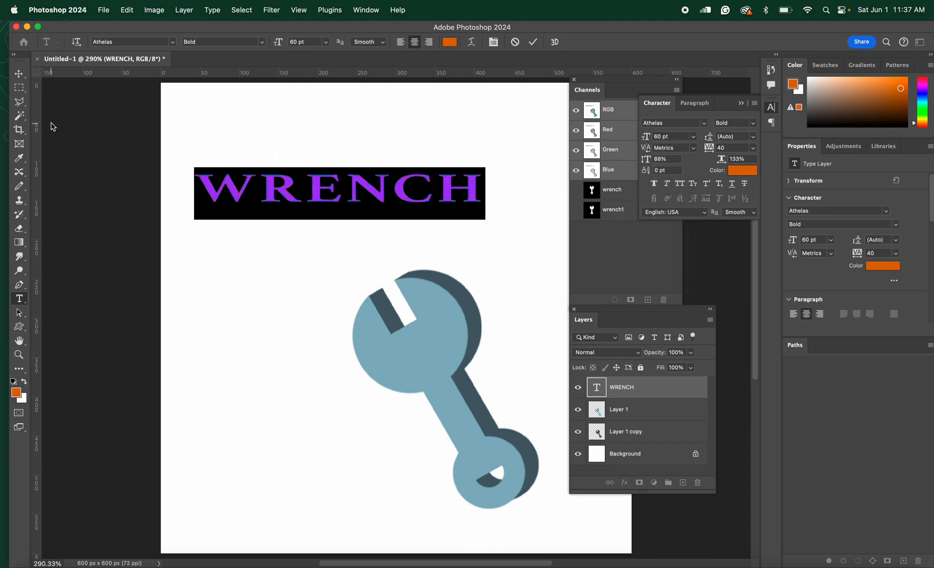
{"action": "left_click", "coordinate": [19, 74]}
{"action": "left_click_drag", "start_coordinate": [325, 200], "coordinate": [349, 237]}
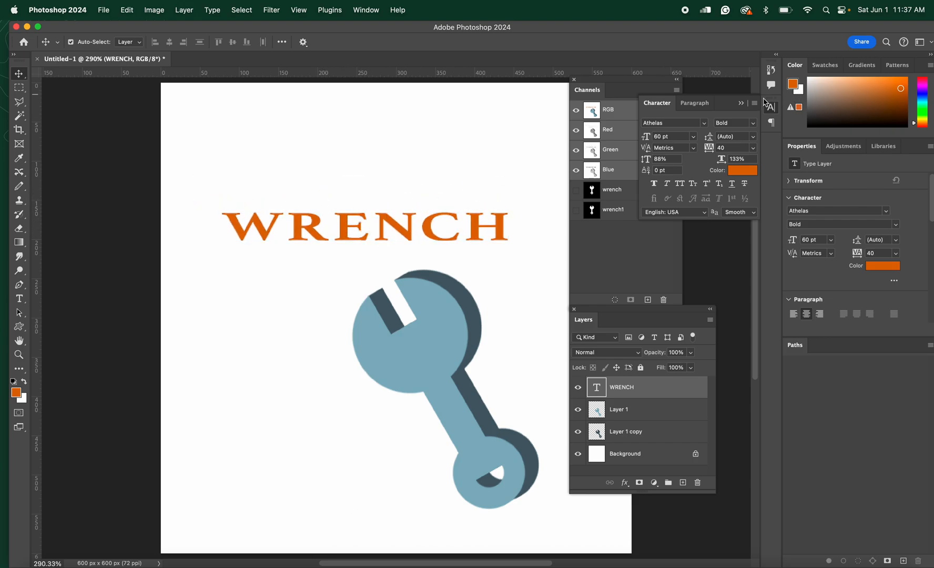
{"action": "left_click", "coordinate": [742, 103]}
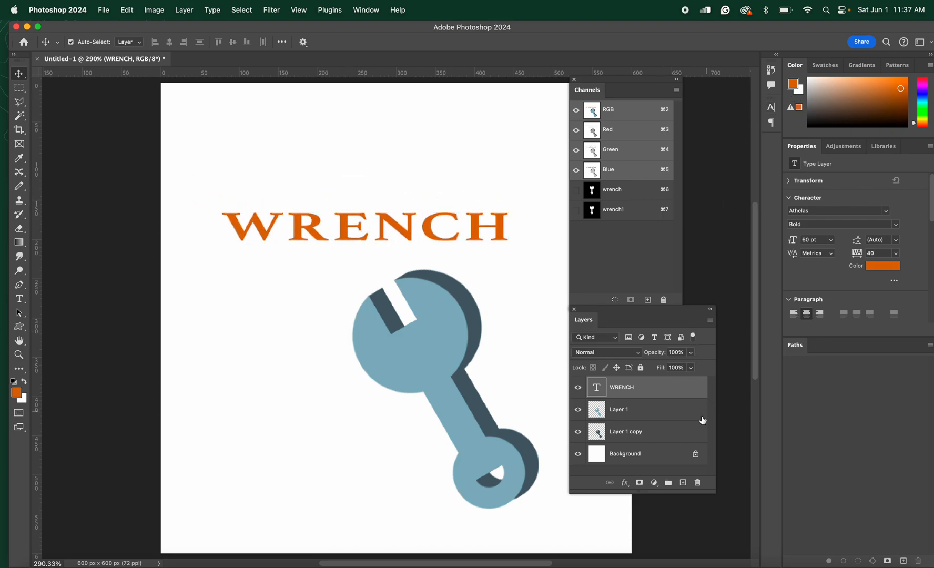
Give the WRENCH layer a Bevel & Emboss effect and a drop shadow with 4 px distance, 32% spread and 8 px size
{"action": "double_click", "coordinate": [666, 392]}
{"action": "left_click_drag", "start_coordinate": [452, 33], "coordinate": [710, 36]}
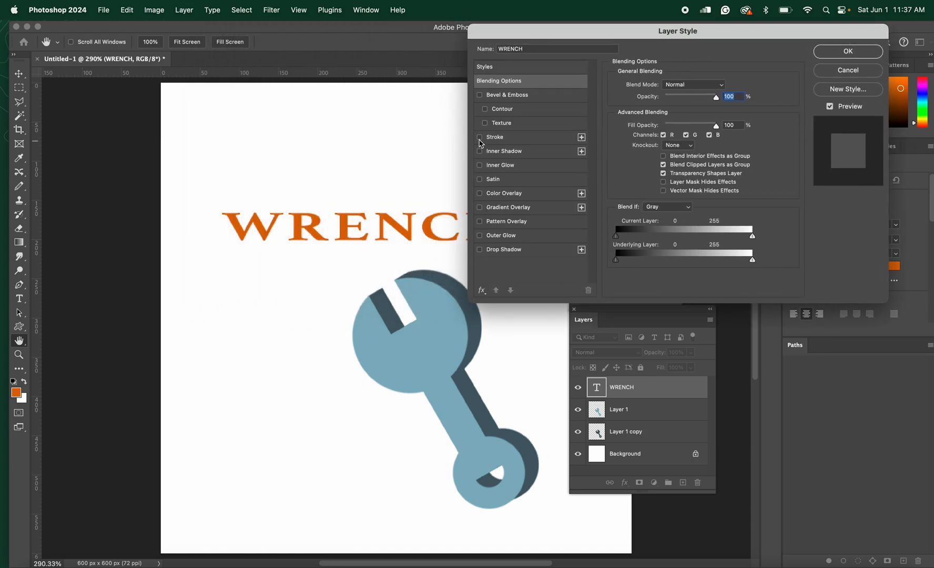
{"action": "left_click", "coordinate": [480, 95]}
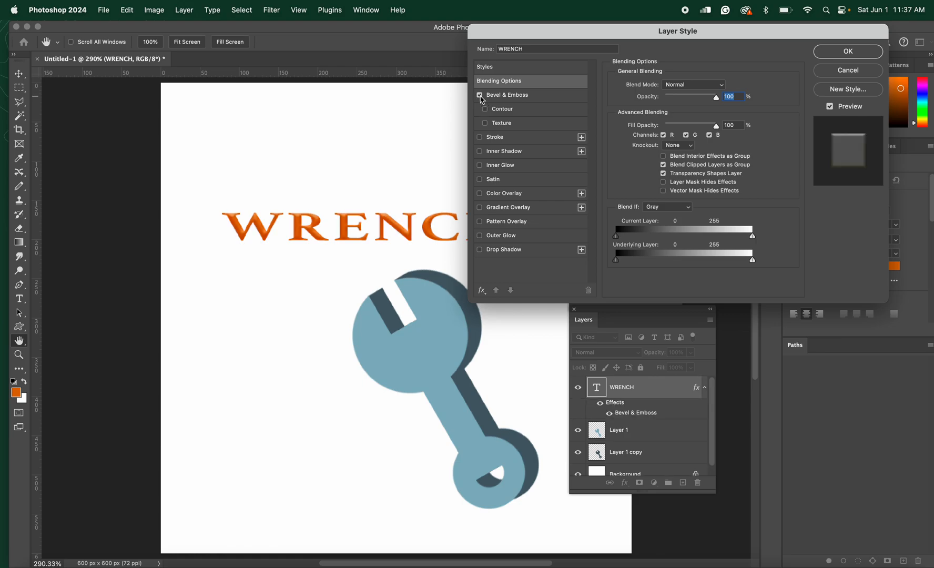
{"action": "left_click", "coordinate": [479, 251]}
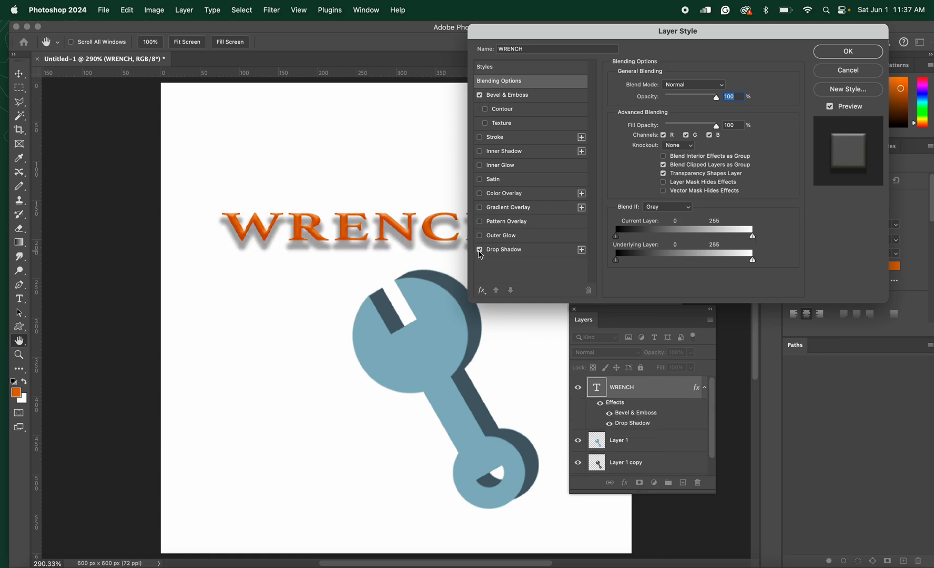
{"action": "left_click", "coordinate": [545, 256]}
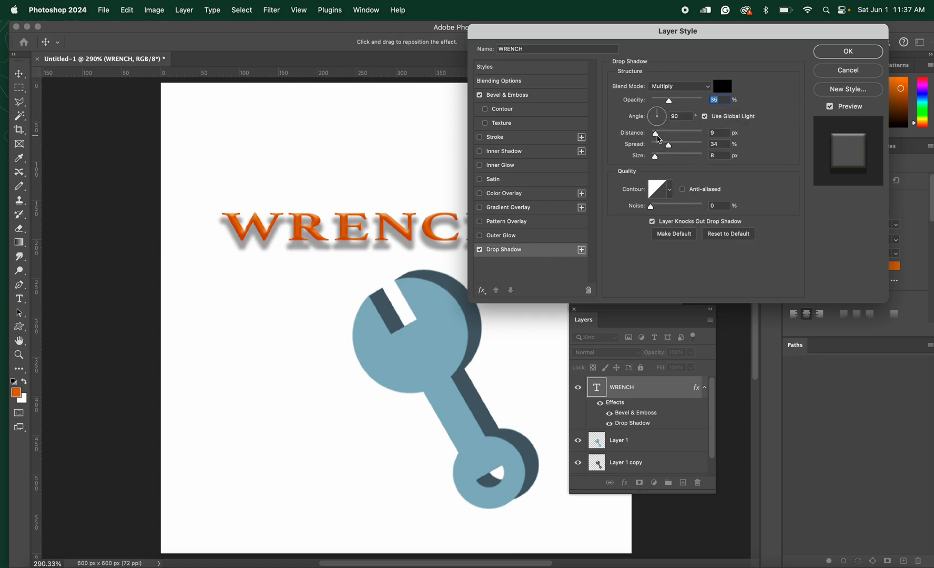
{"action": "left_click_drag", "start_coordinate": [658, 136], "coordinate": [656, 161]}
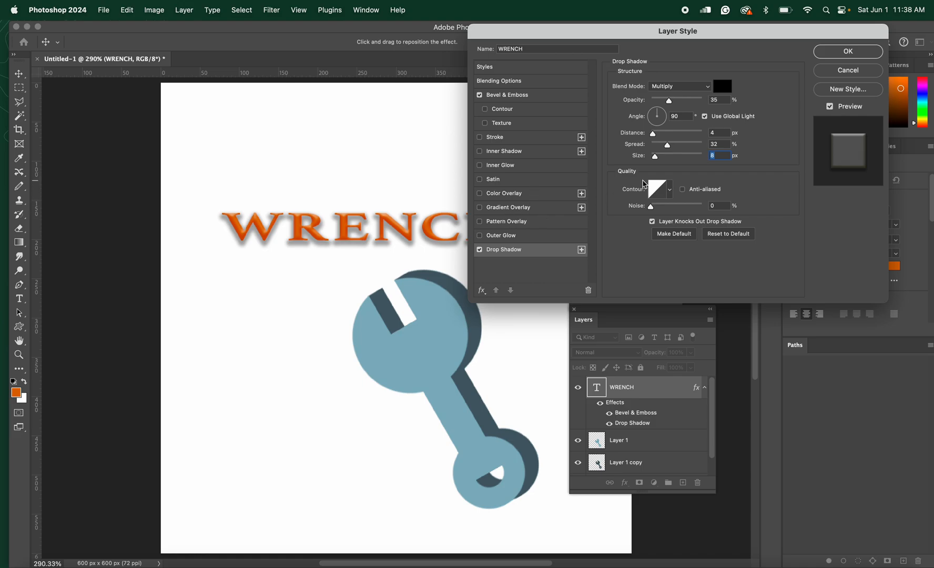
{"action": "left_click", "coordinate": [842, 52]}
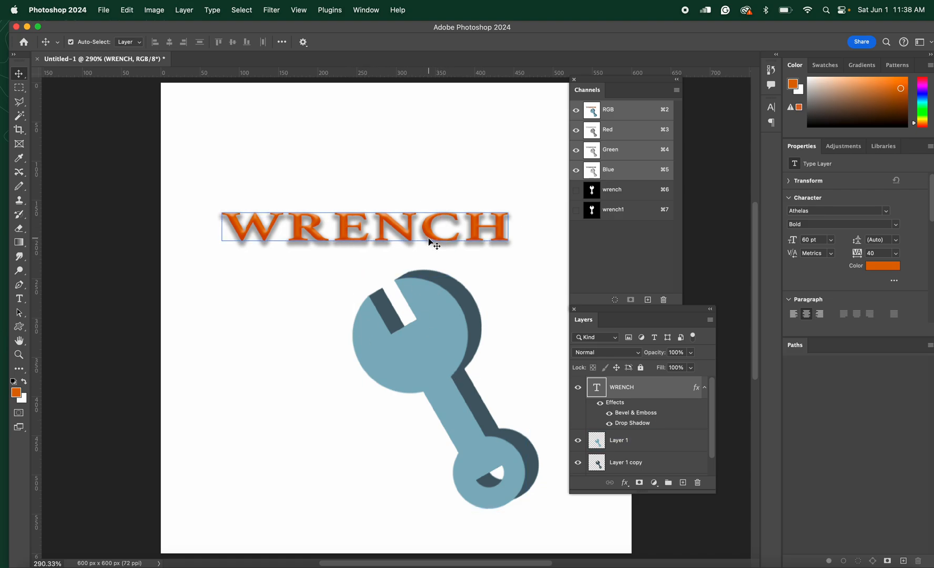
Convert the locked Background into a regular layer named Layer 0
{"action": "scroll", "coordinate": [711, 466], "scroll_direction": "down", "scroll_amount": 2}
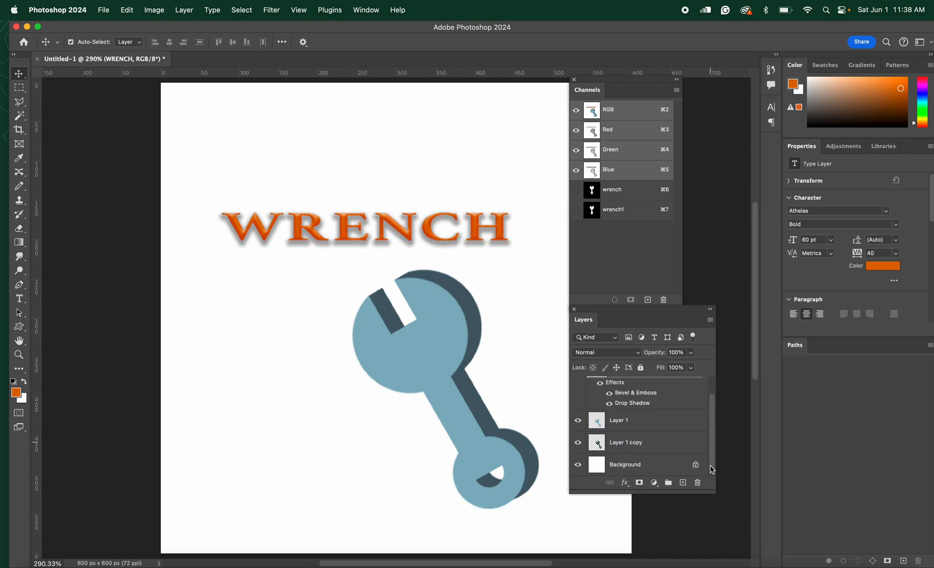
{"action": "double_click", "coordinate": [626, 465]}
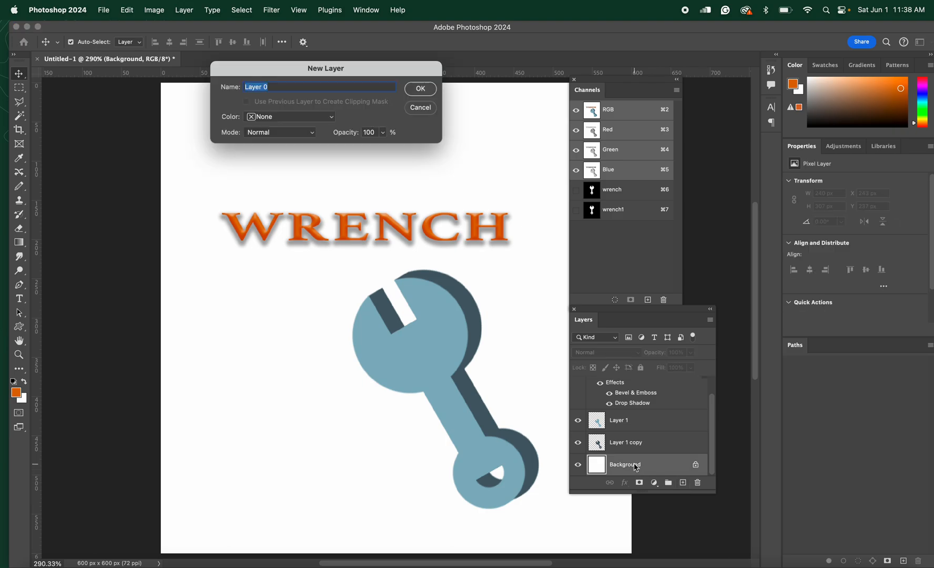
{"action": "left_click", "coordinate": [420, 89]}
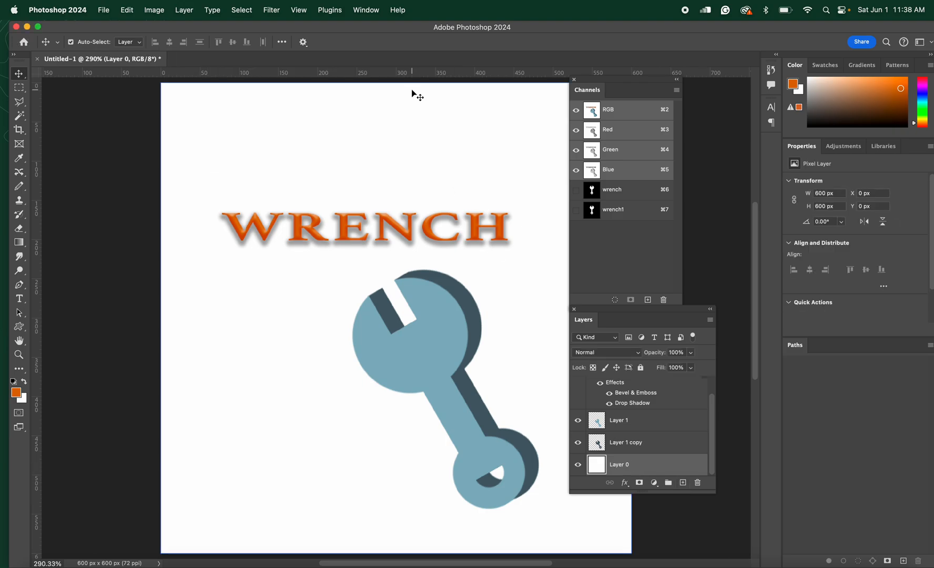
Fill the whole of Layer 0 with a muted dark purple foreground color and clear the selection
{"action": "key", "text": "super+a"}
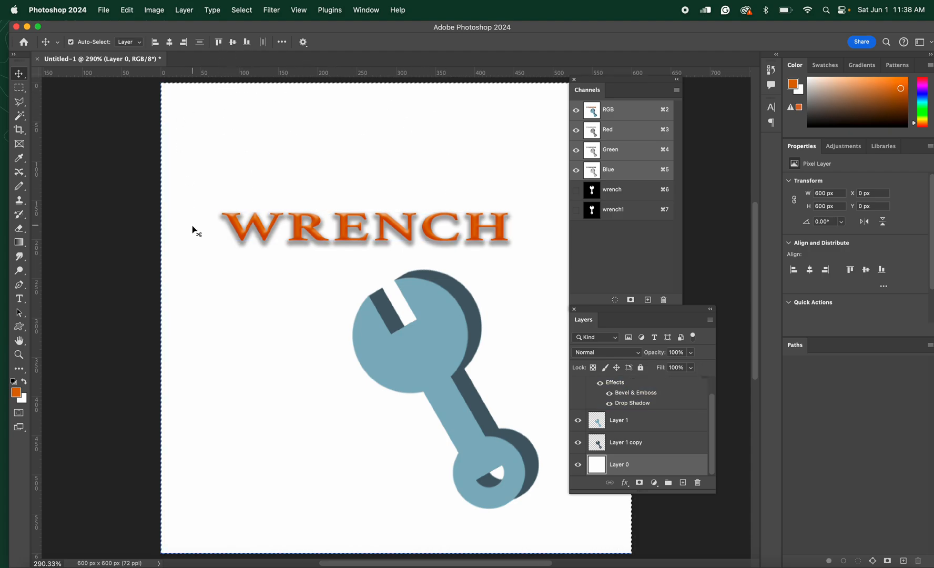
{"action": "left_click", "coordinate": [16, 392]}
{"action": "left_click_drag", "start_coordinate": [437, 251], "coordinate": [486, 230]}
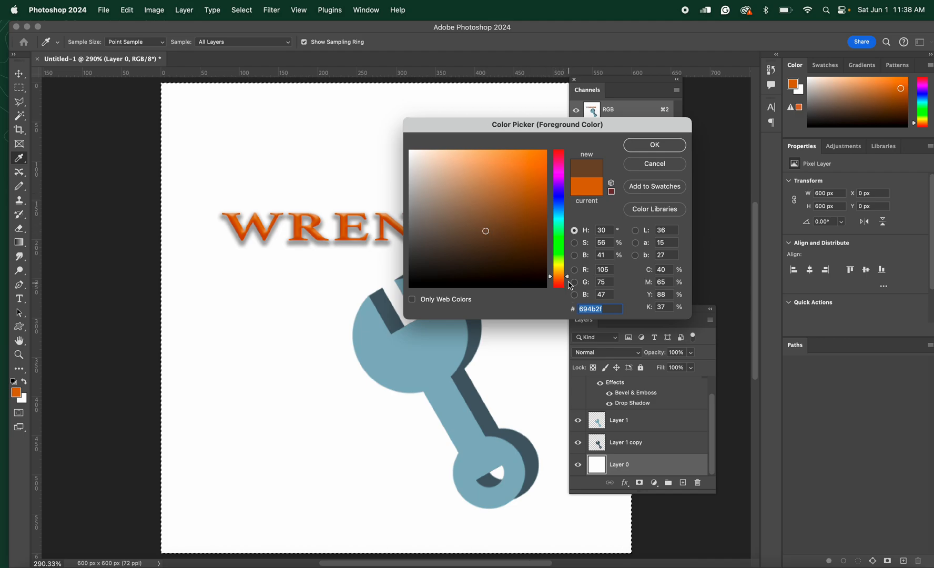
{"action": "left_click_drag", "start_coordinate": [569, 280], "coordinate": [567, 195]}
{"action": "left_click", "coordinate": [489, 159]}
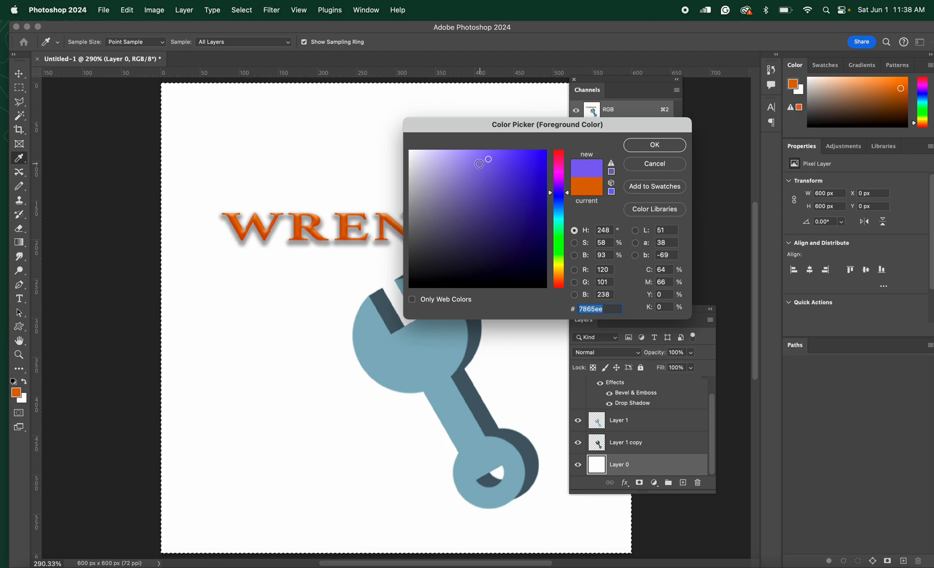
{"action": "left_click", "coordinate": [509, 192]}
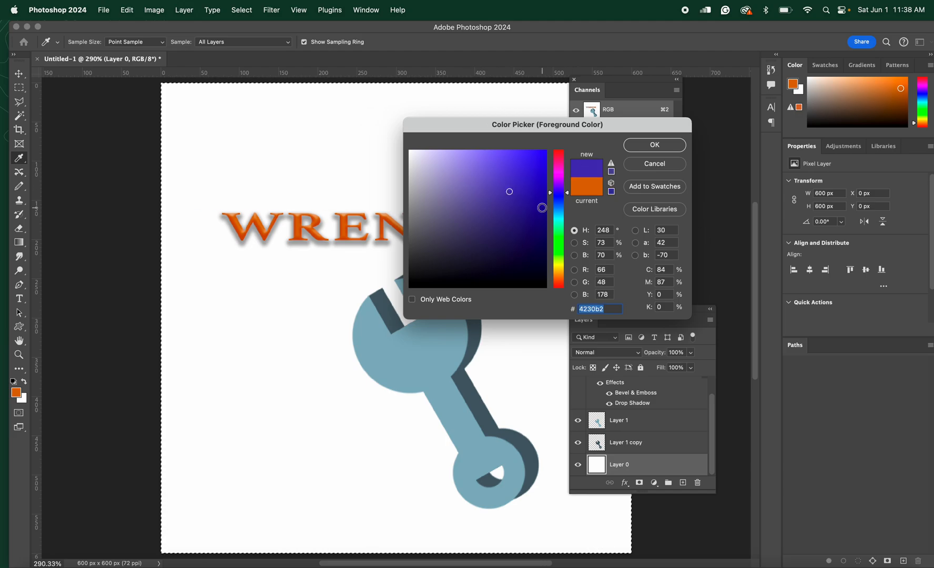
{"action": "left_click", "coordinate": [472, 184]}
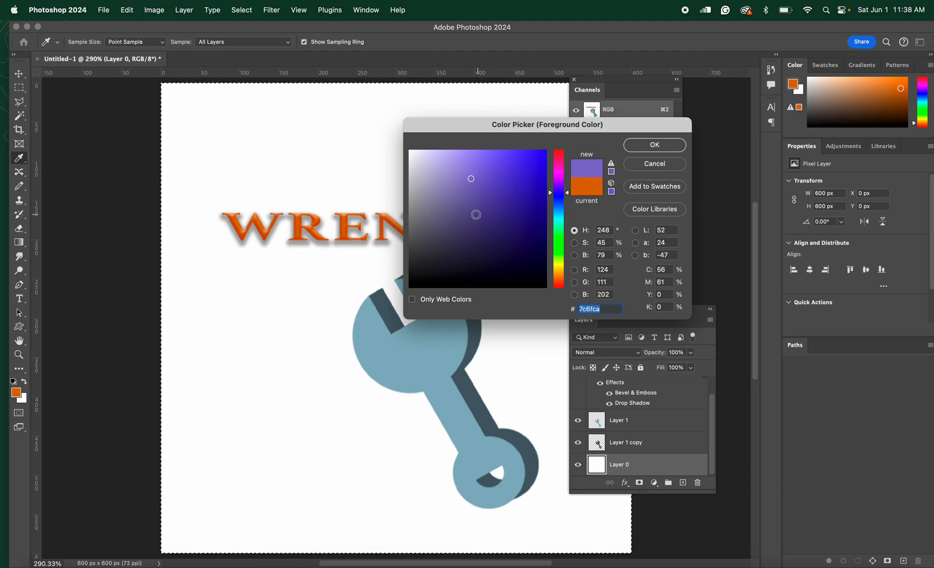
{"action": "left_click", "coordinate": [471, 213]}
{"action": "left_click", "coordinate": [655, 145]}
{"action": "key", "text": "v"}
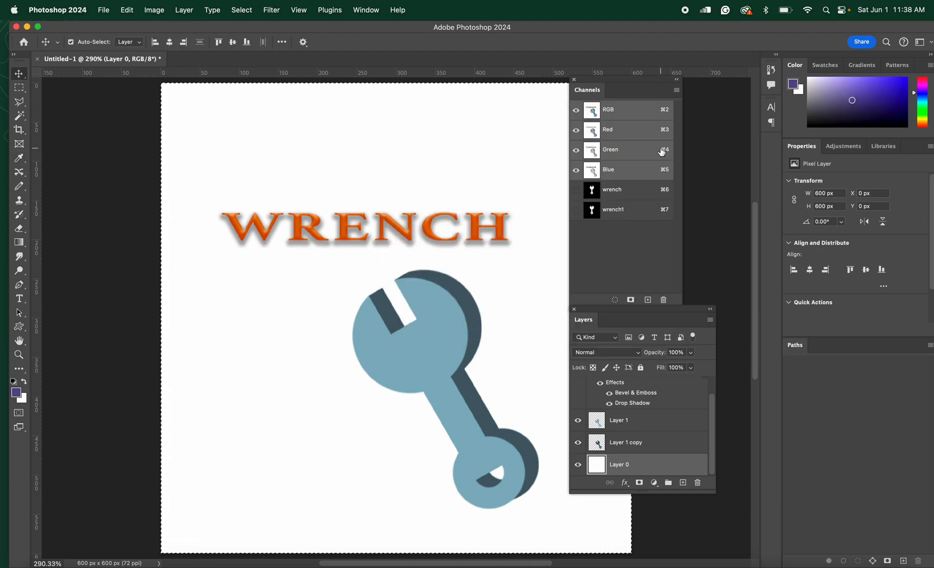
{"action": "key", "text": "alt+BackSpace"}
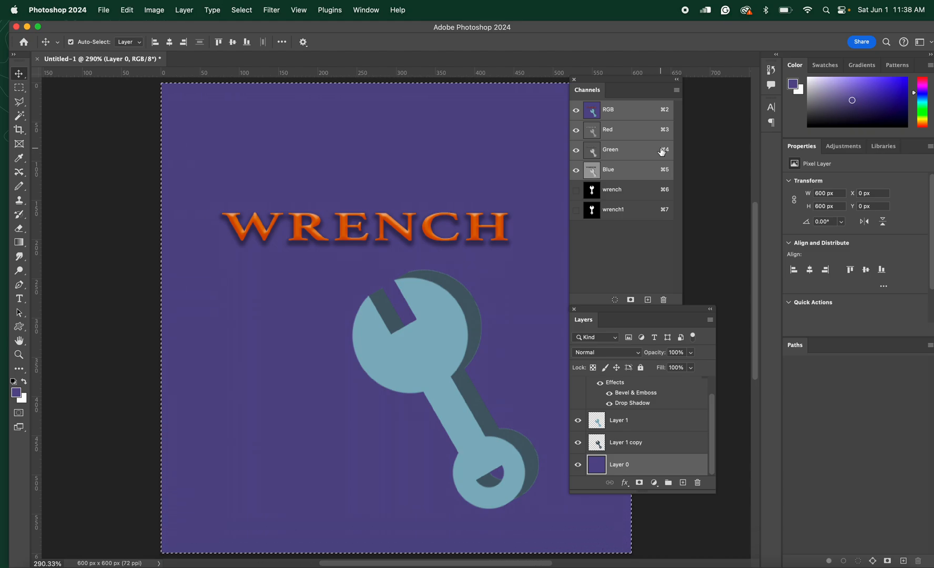
{"action": "key", "text": "super+d"}
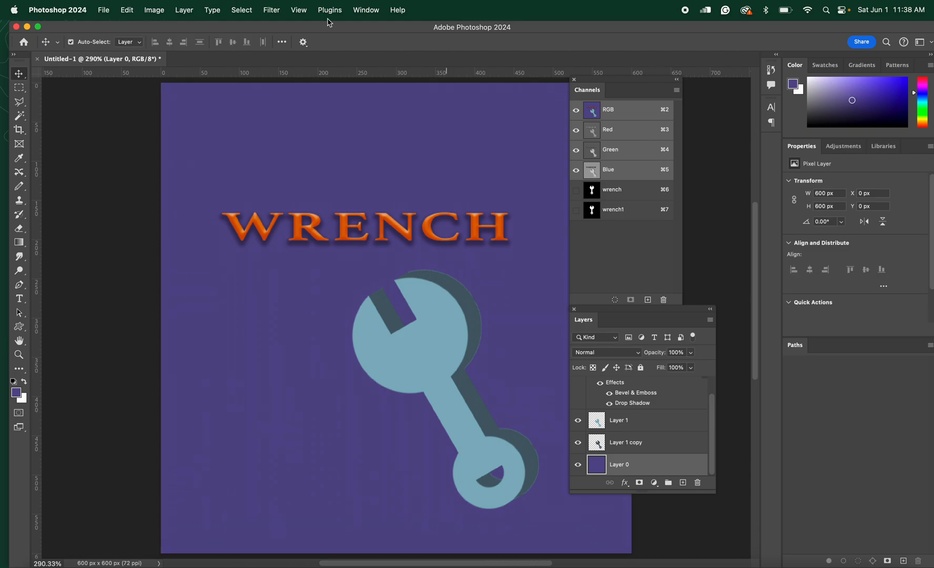
{"action": "left_click", "coordinate": [103, 10]}
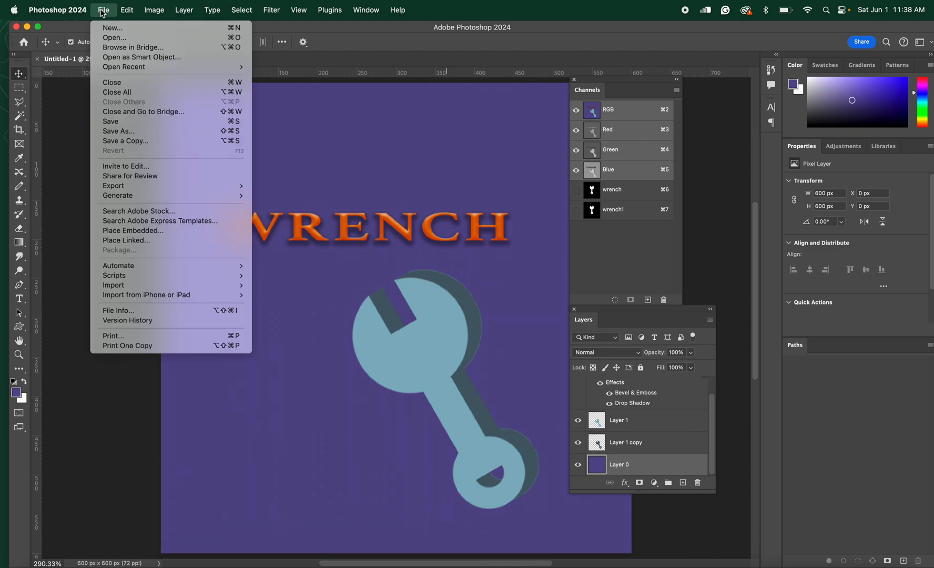
{"action": "left_click", "coordinate": [115, 123]}
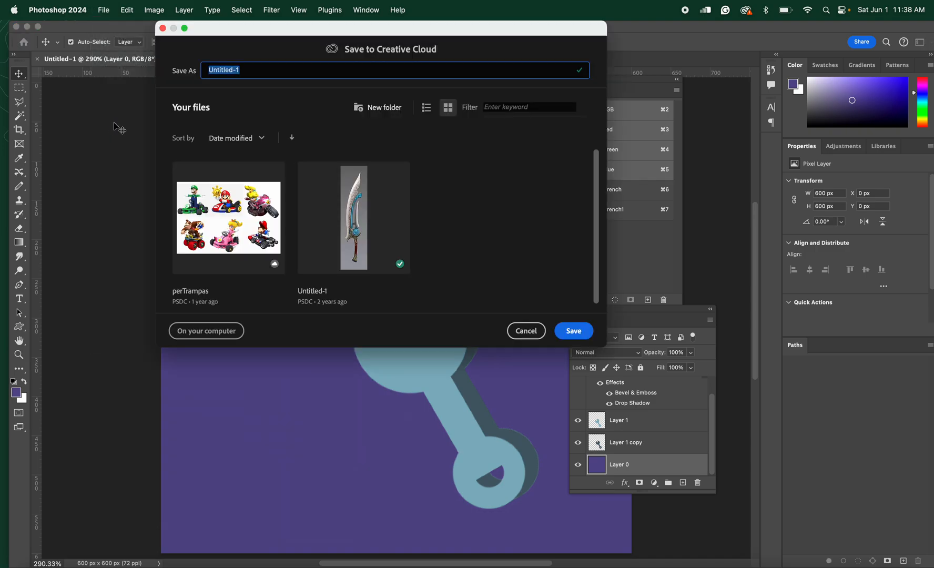
{"action": "left_click", "coordinate": [529, 331]}
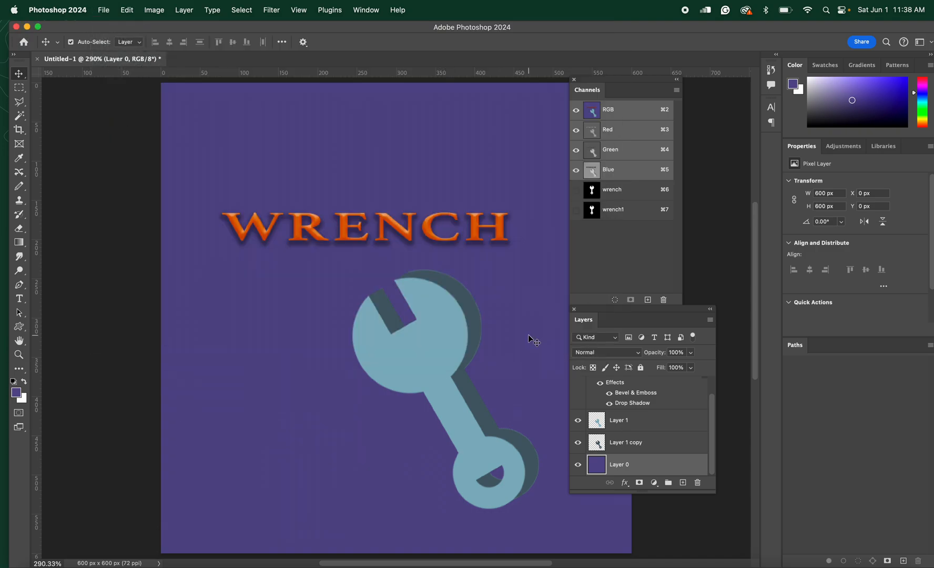
Switch to the Rectangular Marquee tool and set it to New Selection mode
{"action": "left_click", "coordinate": [373, 312]}
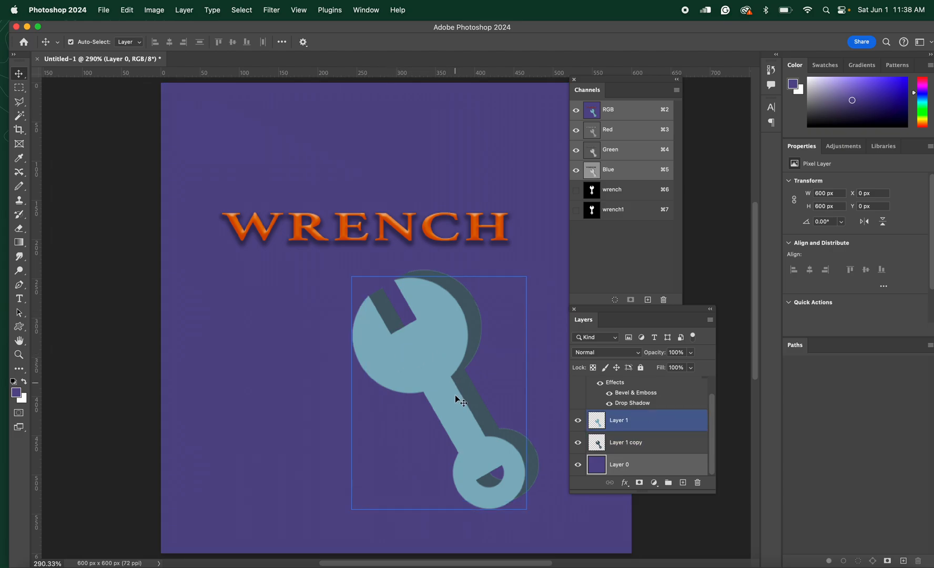
{"action": "left_click", "coordinate": [437, 373]}
{"action": "left_click", "coordinate": [19, 88]}
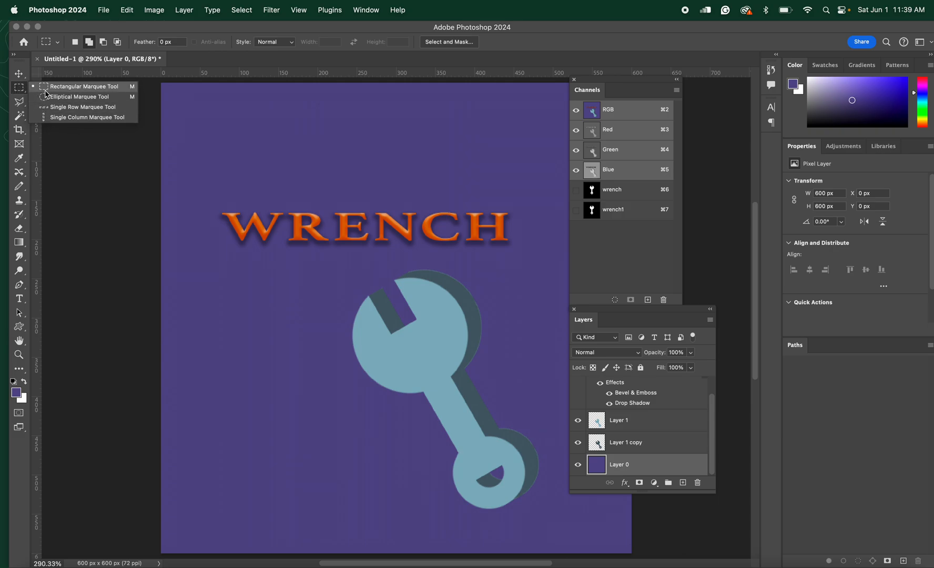
{"action": "left_click", "coordinate": [73, 44]}
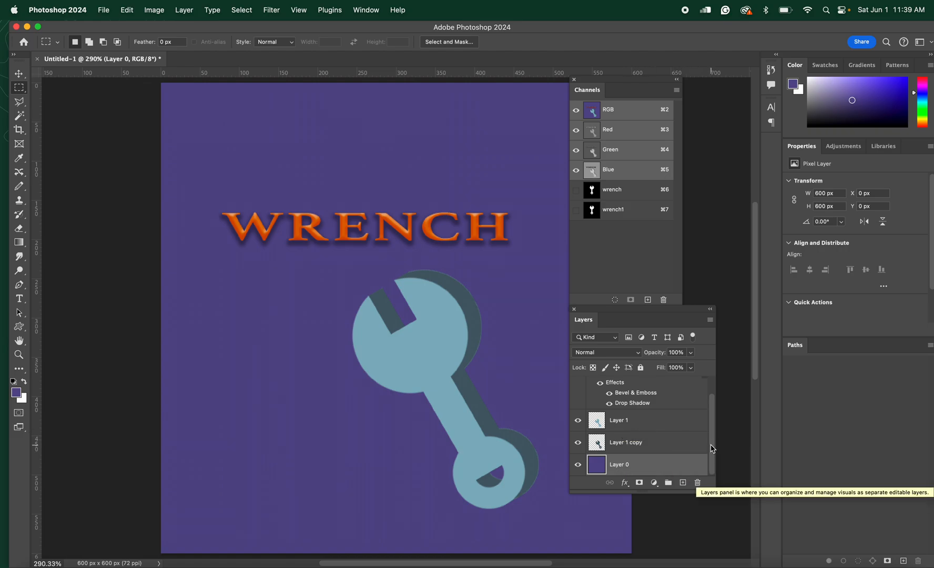
Compare the WRENCH title with its layer effects hidden and shown
{"action": "scroll", "coordinate": [713, 449], "scroll_direction": "up", "scroll_amount": 2}
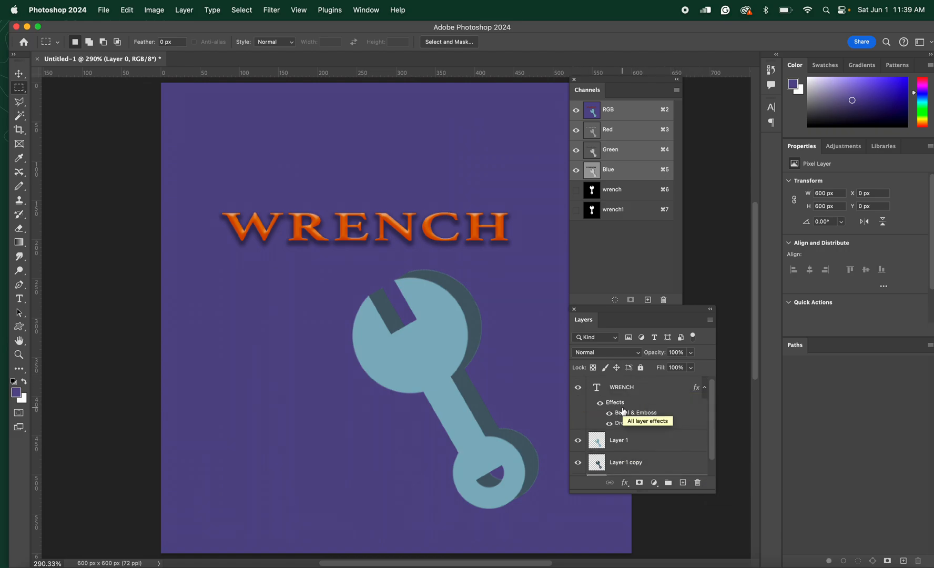
{"action": "left_click", "coordinate": [600, 404]}
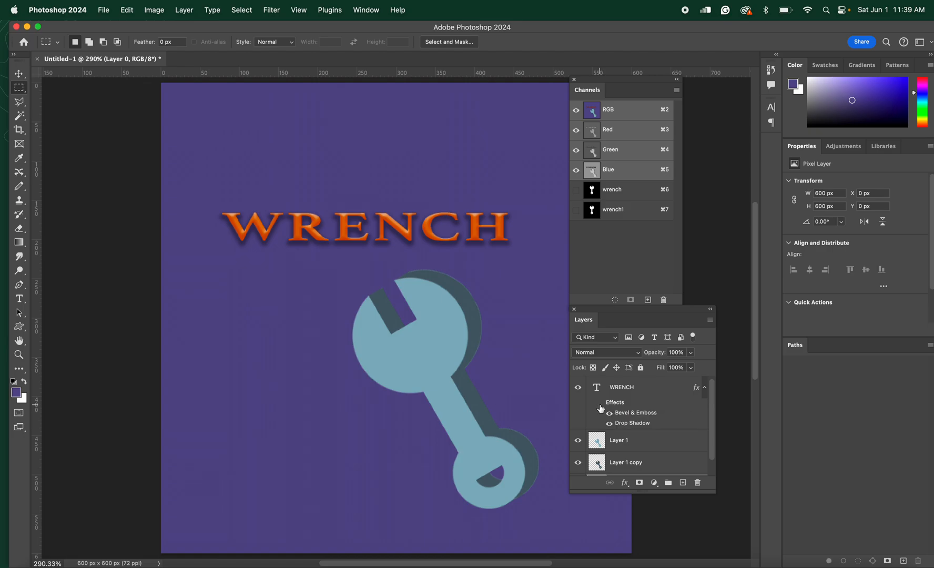
{"action": "left_click", "coordinate": [609, 414]}
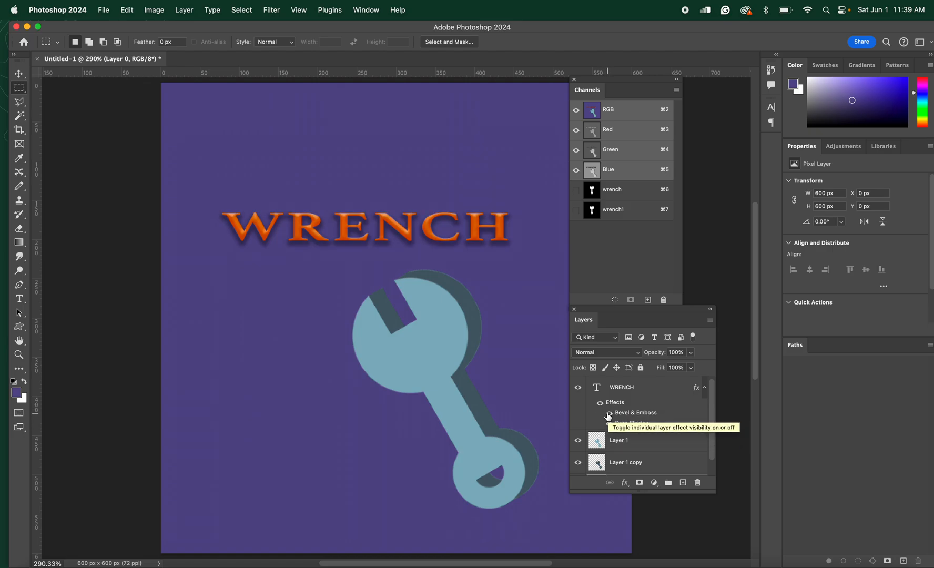
{"action": "left_click", "coordinate": [599, 404]}
{"action": "left_click", "coordinate": [599, 405]}
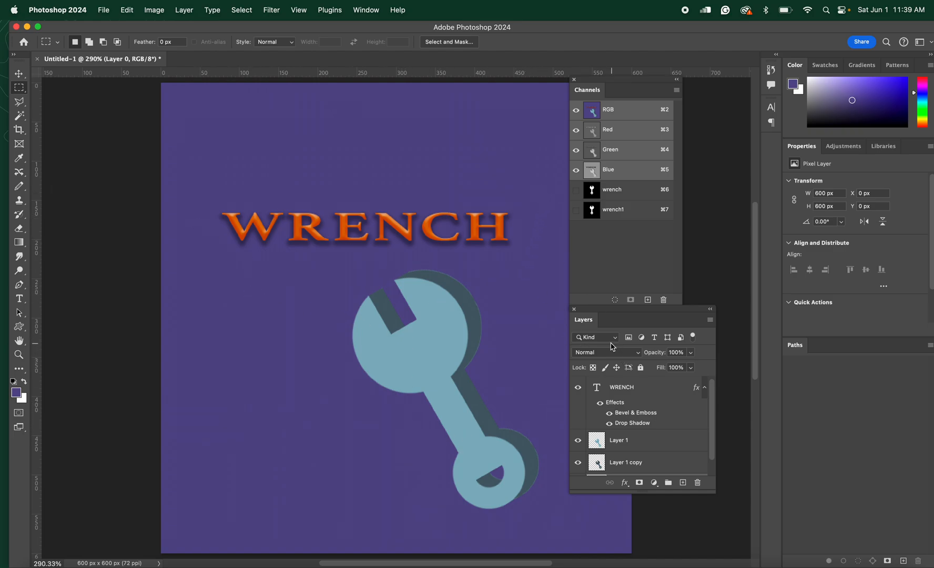
Try a Bevel & Emboss effect on the light blue wrench in Layer 1
{"action": "left_click", "coordinate": [623, 446]}
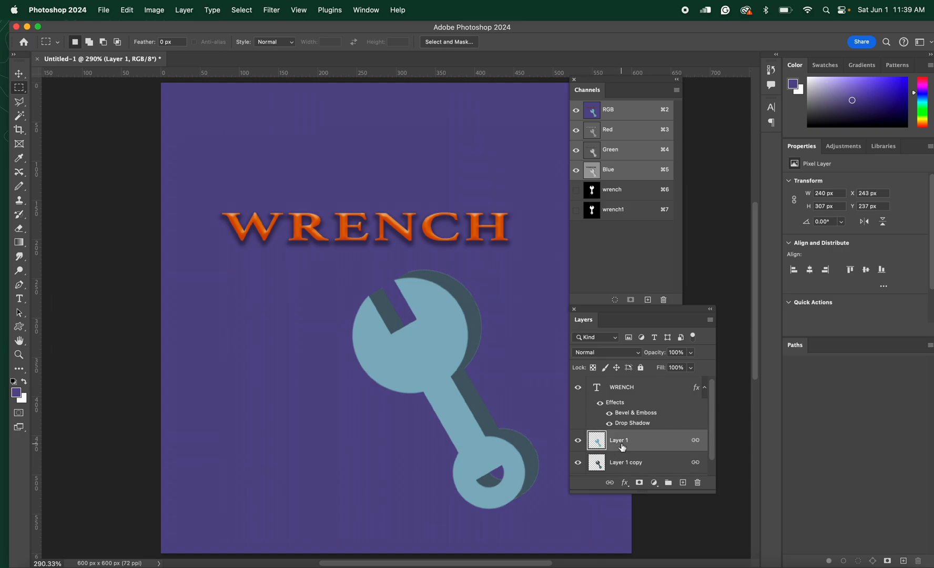
{"action": "double_click", "coordinate": [654, 443]}
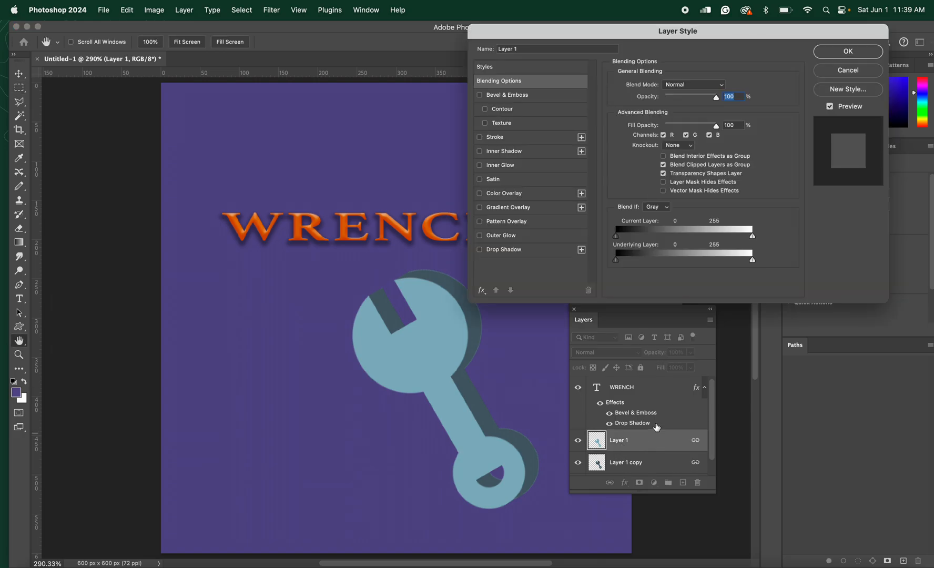
{"action": "left_click", "coordinate": [480, 96]}
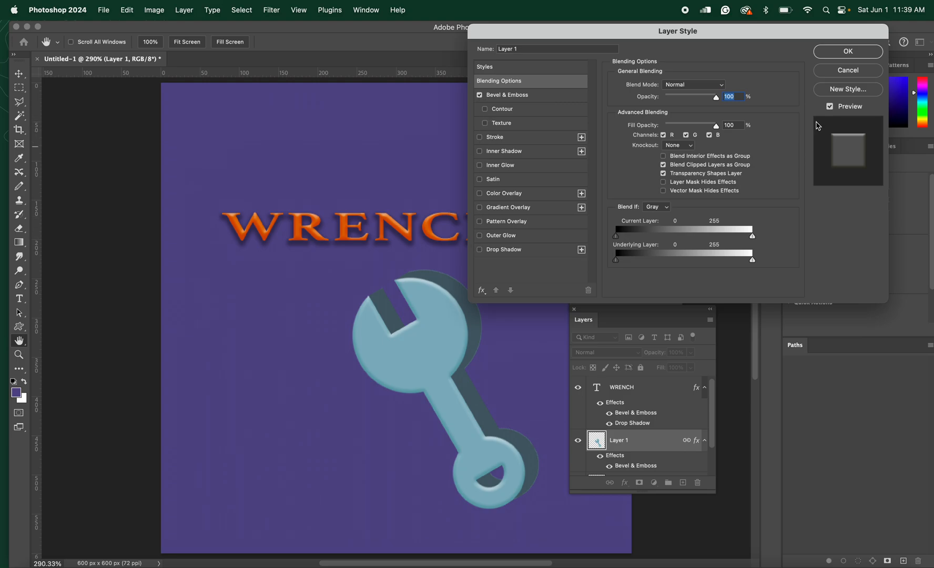
{"action": "left_click", "coordinate": [840, 73]}
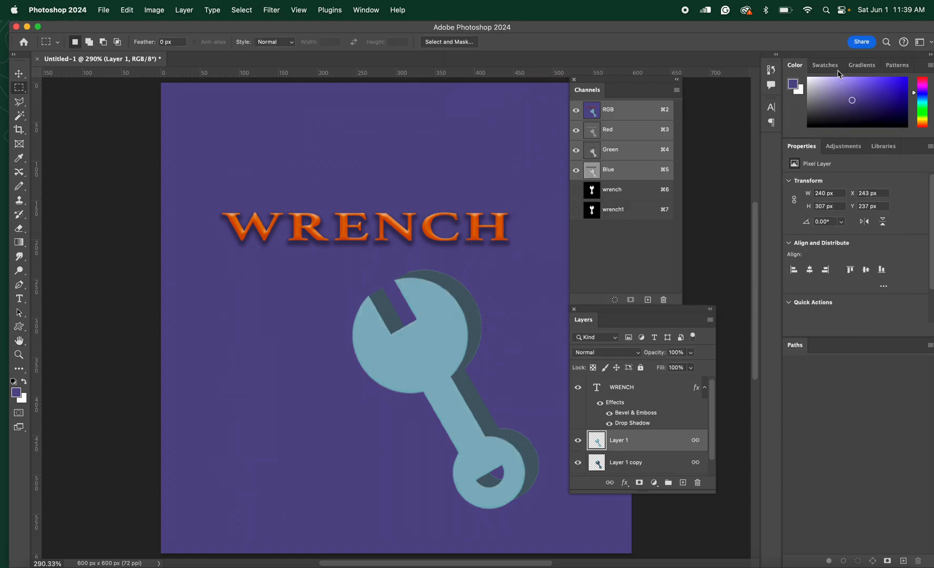